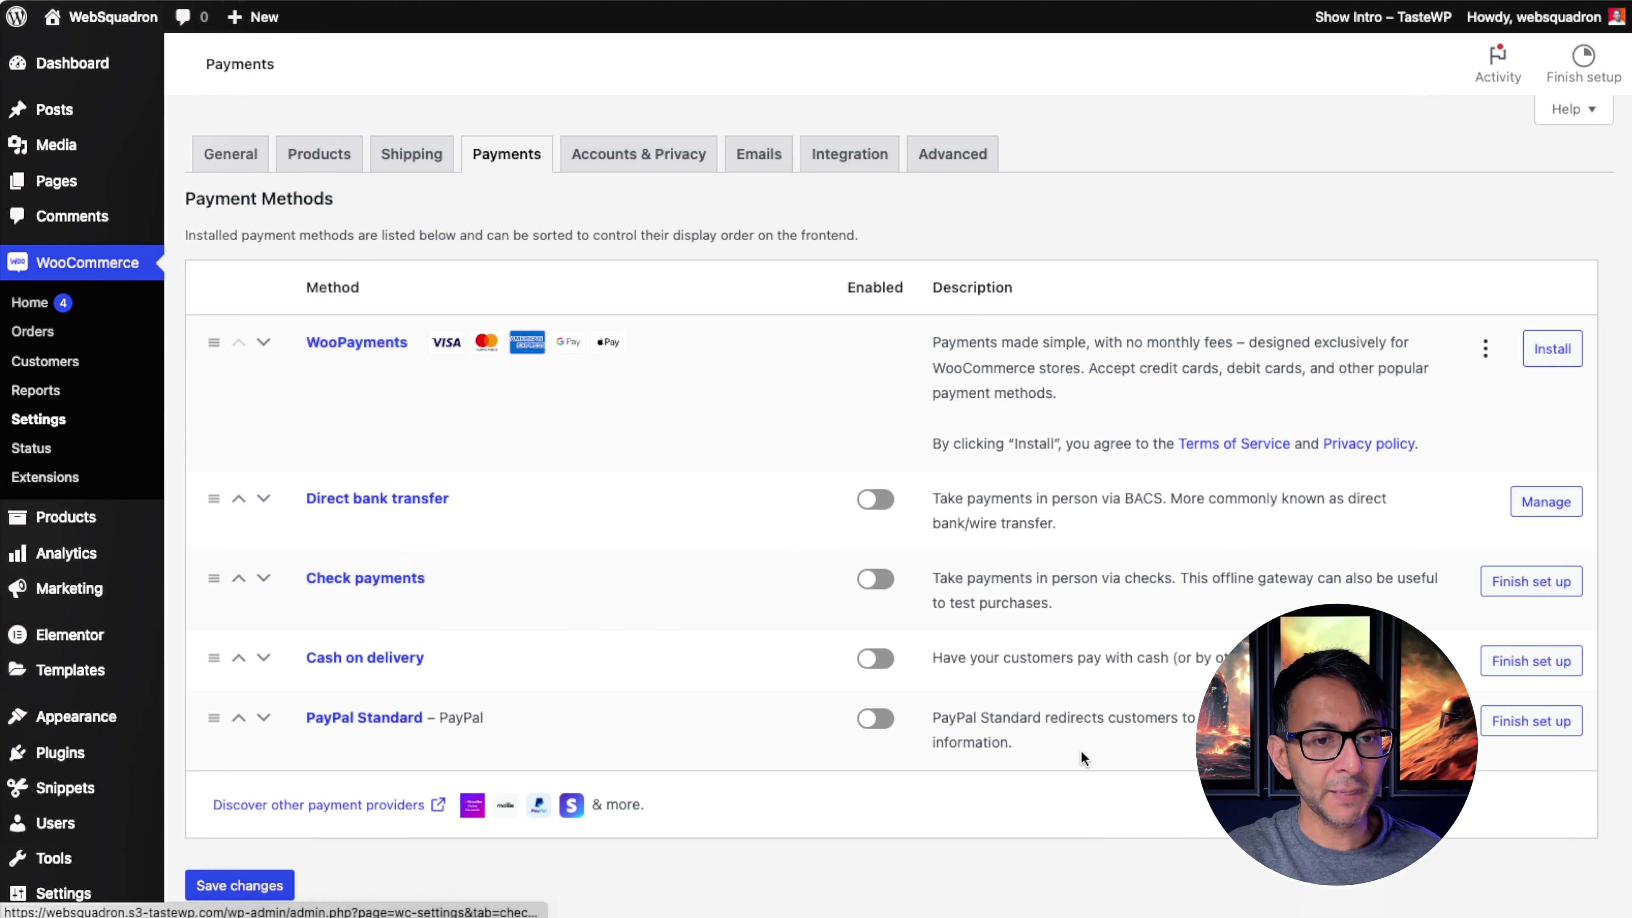
- Enable the PayPal Standard payment method and choose paying by debit or credit card on the PayPal page of a test order
click(875, 720)
click(831, 474)
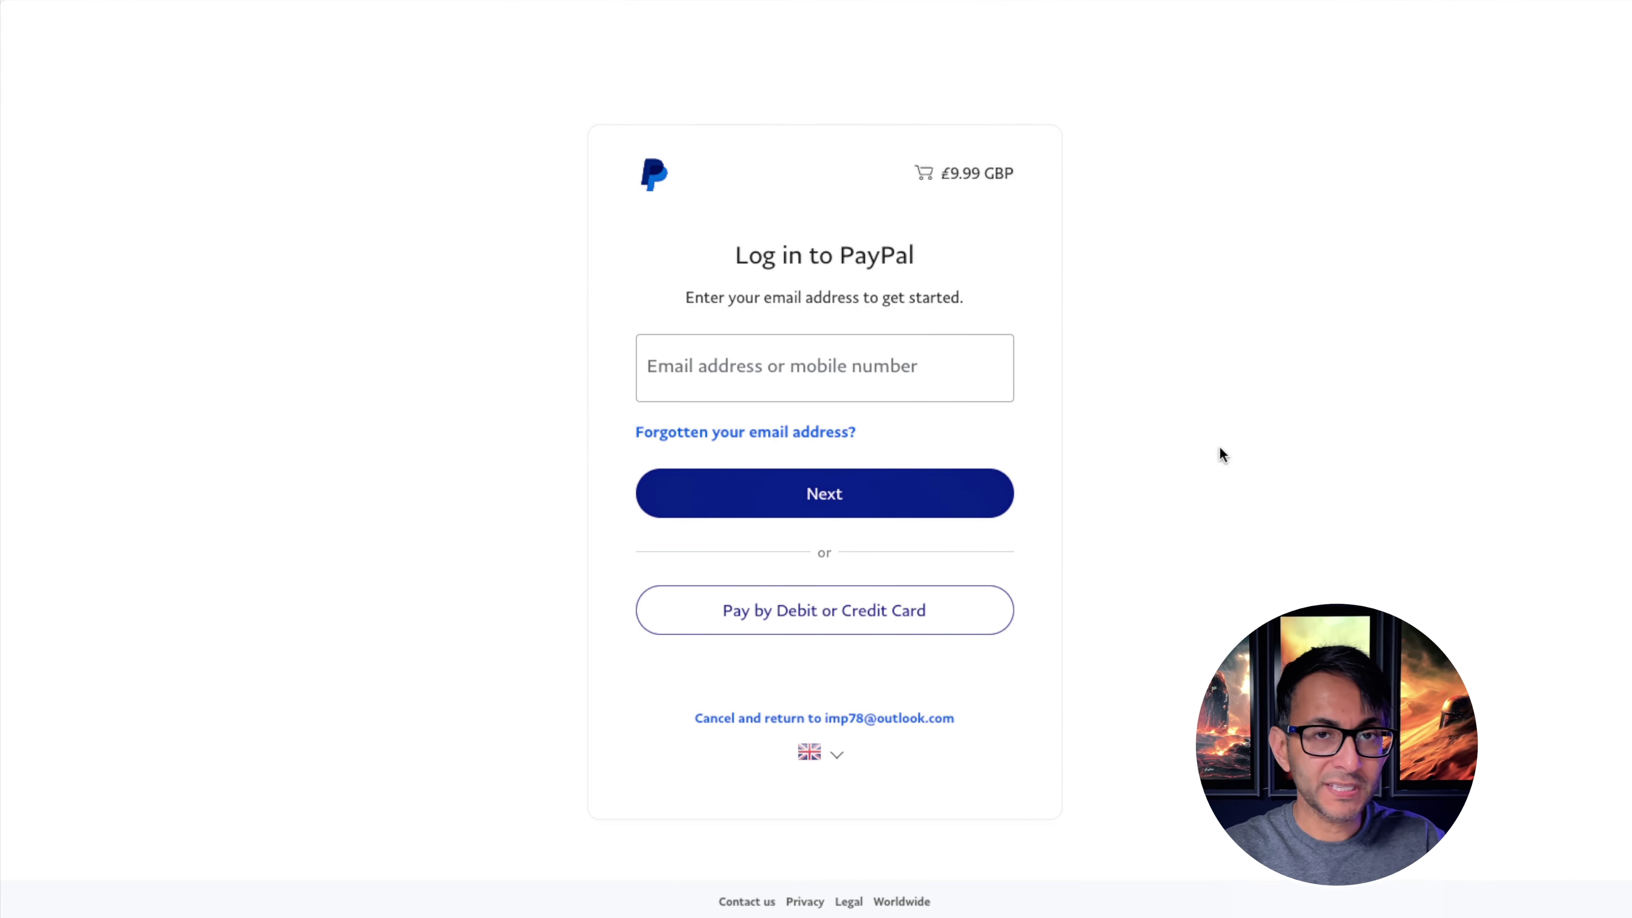
click(918, 622)
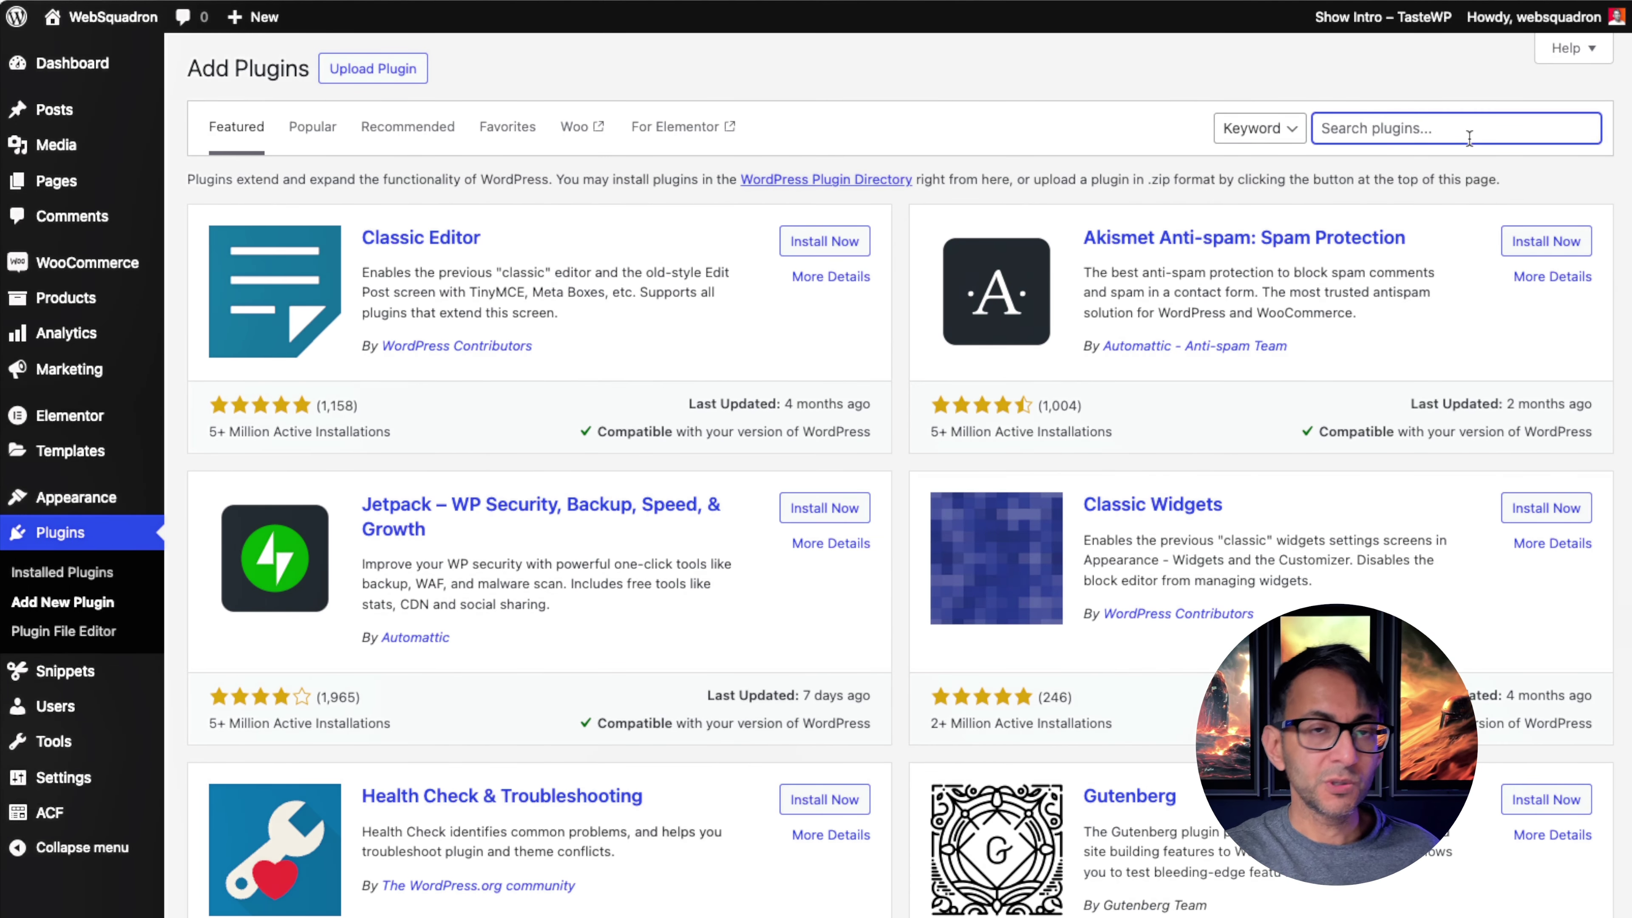
- Find the WooCommerce PayPal Payments plugin by searching for "Woocommerce PayPal" and install it
text(Woocommerce PayPal)
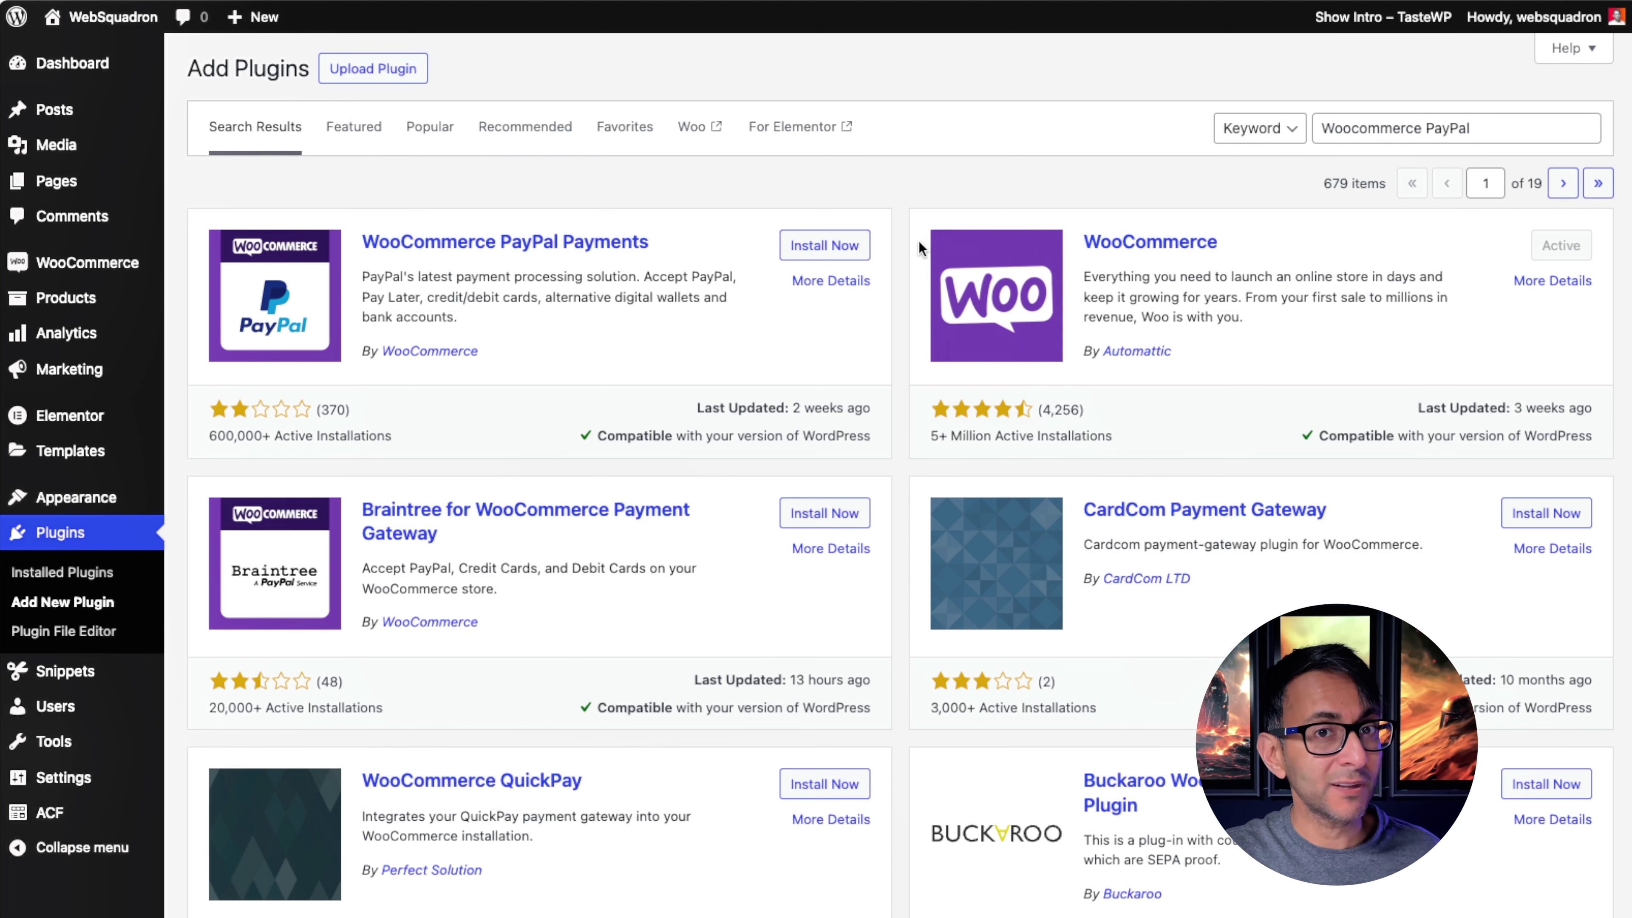
click(848, 245)
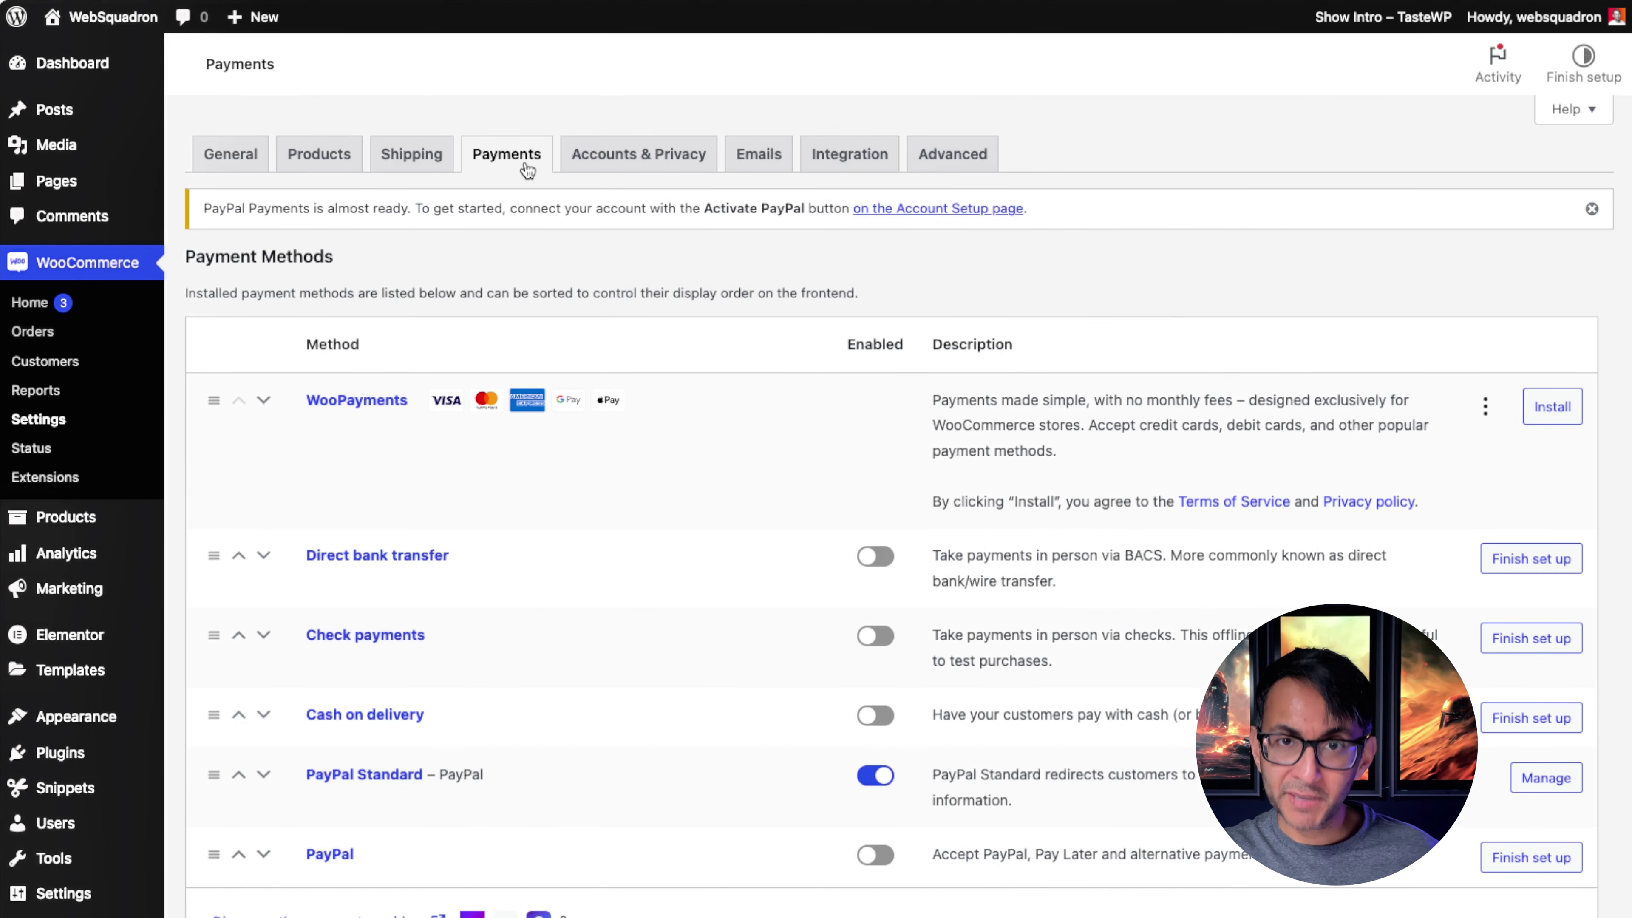
- Open the setup of the new PayPal payment method, accept all major credit and debit cards, and start activating PayPal
scroll(611, 296, down, 3)
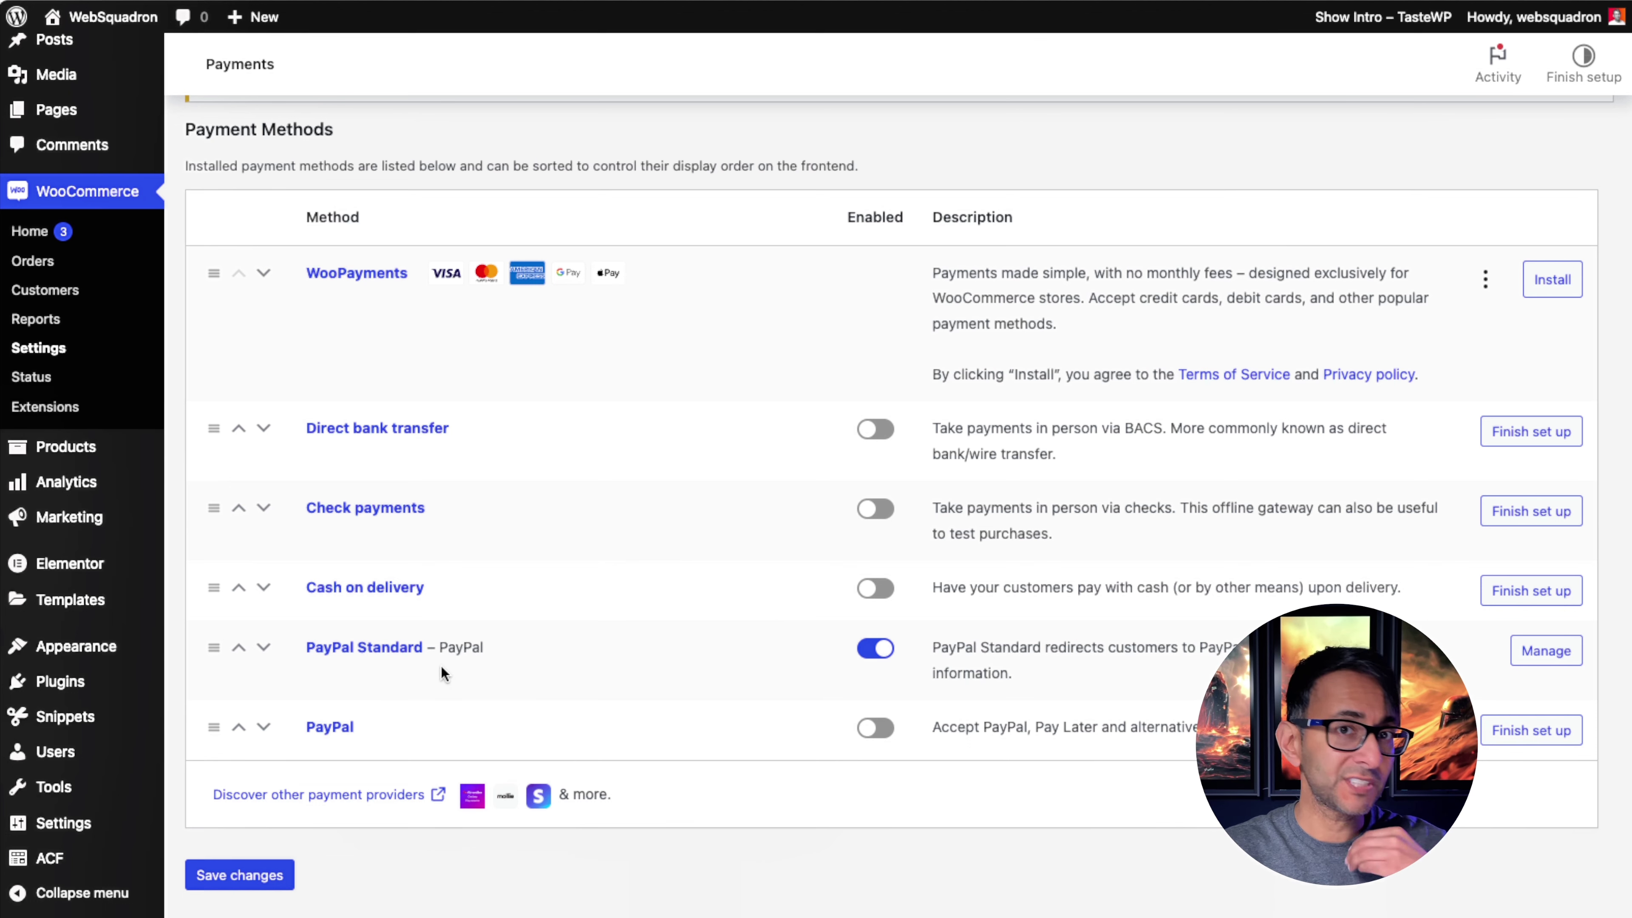
click(890, 738)
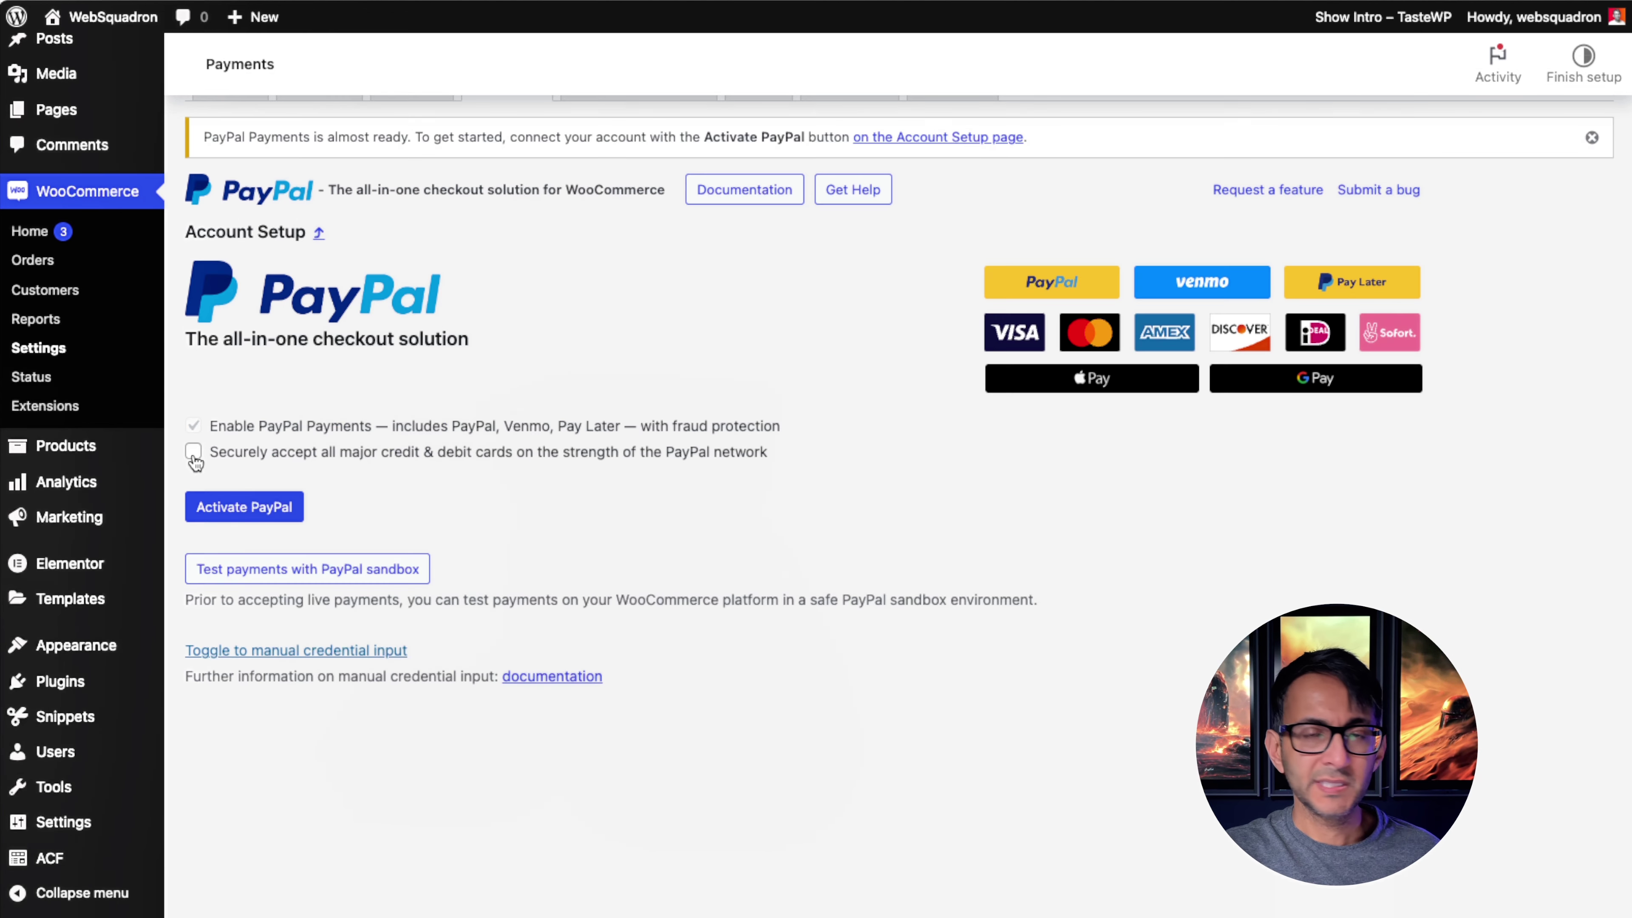
click(194, 452)
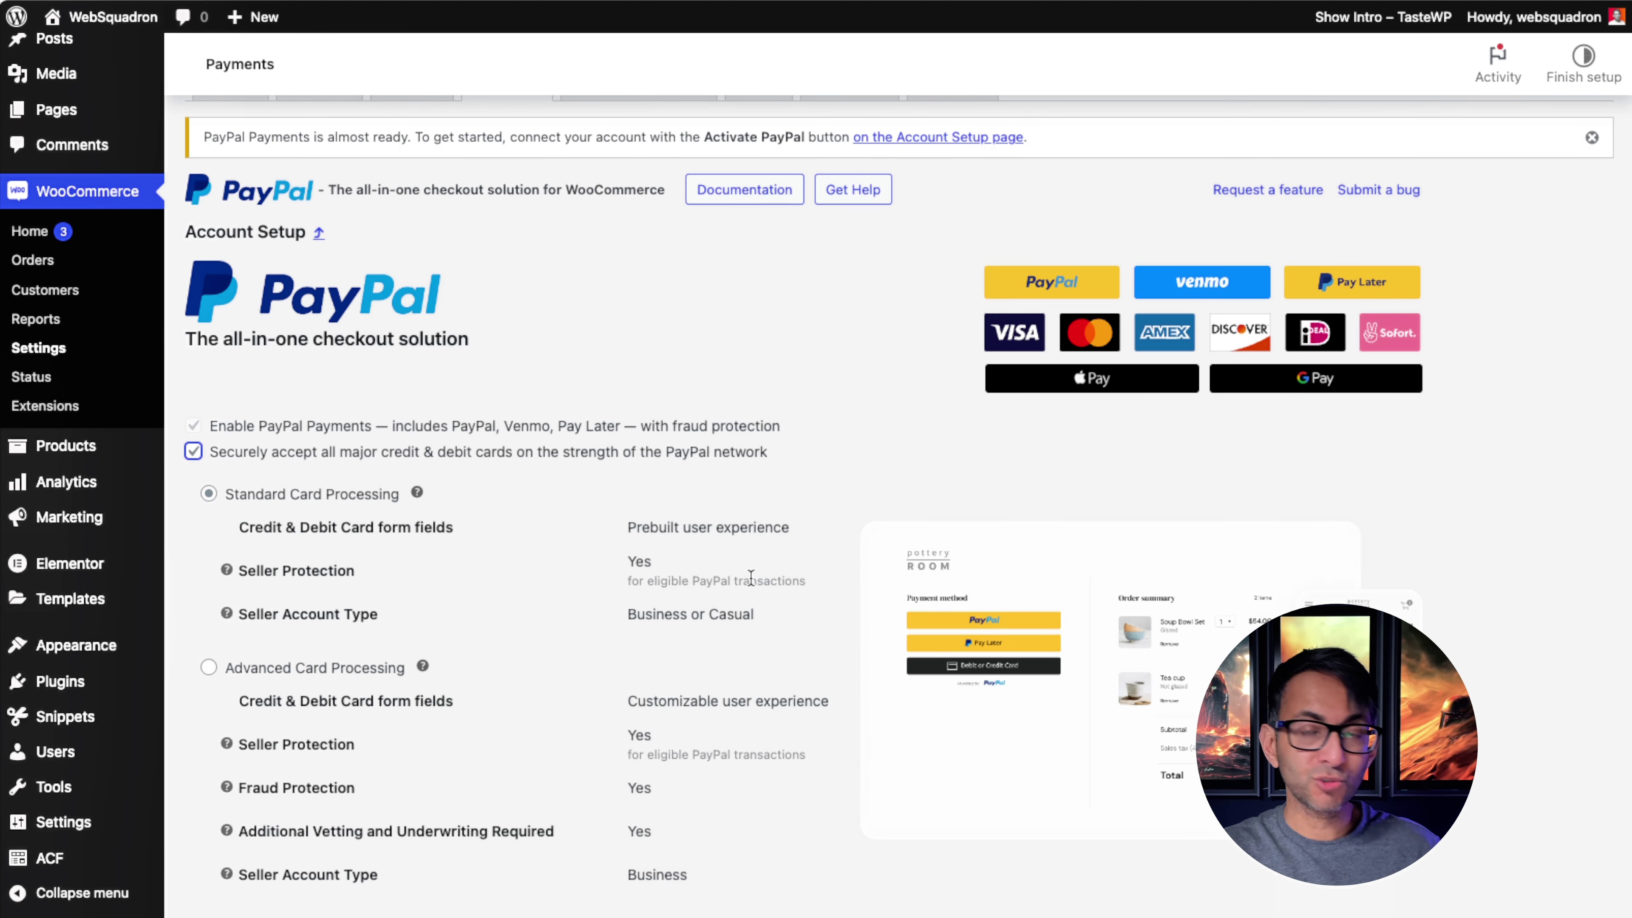
scroll(855, 708, down, 5)
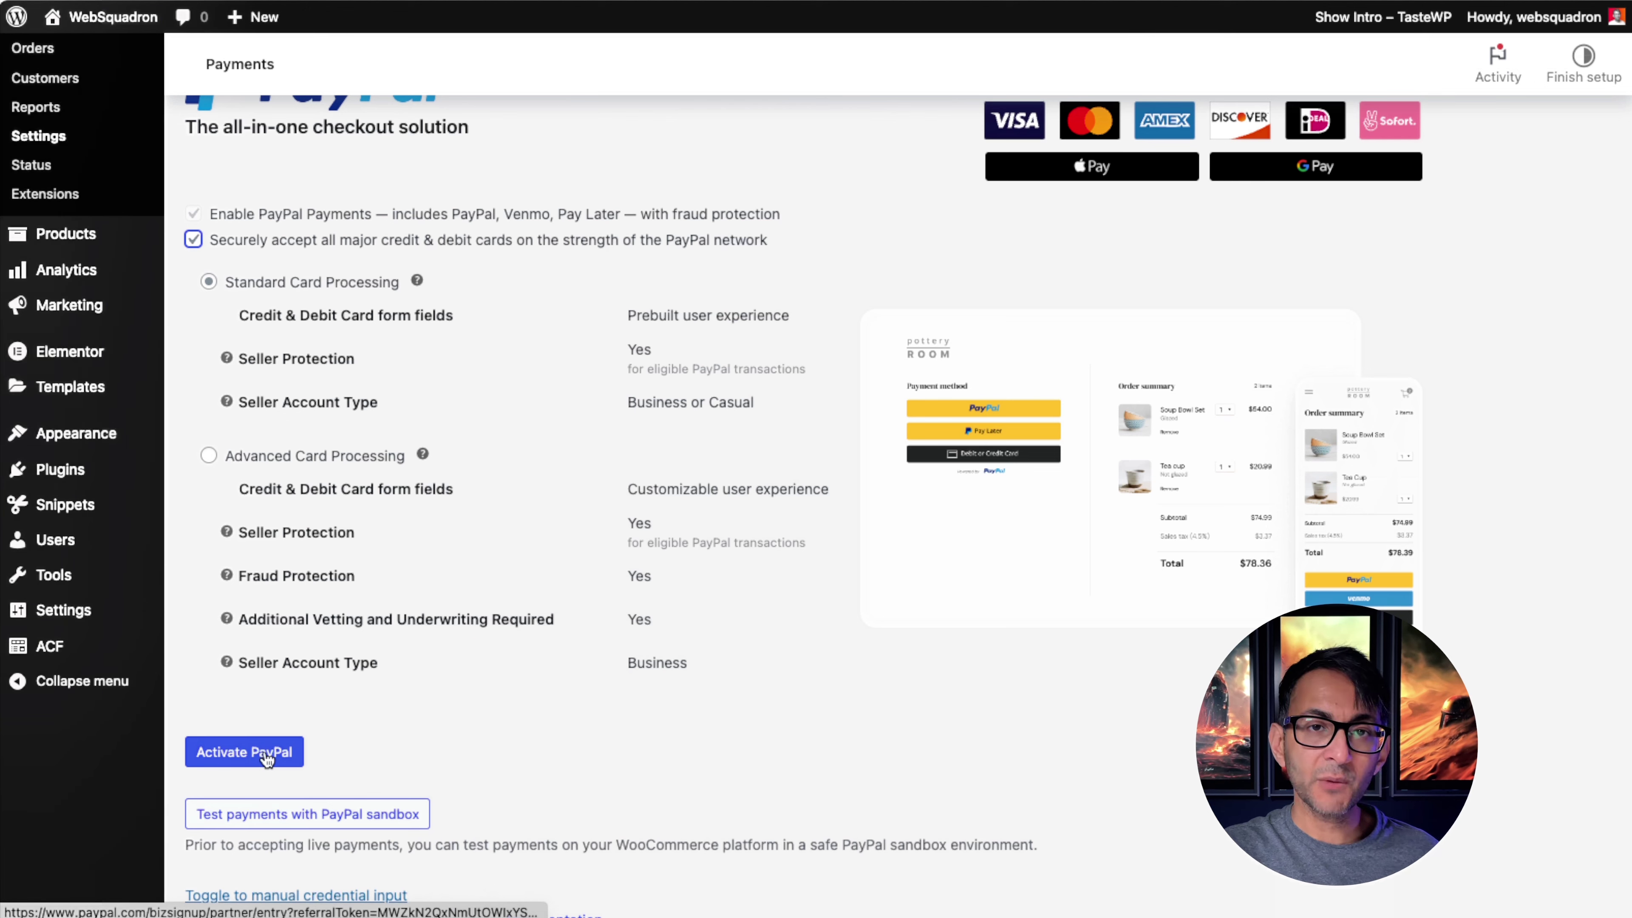
click(266, 760)
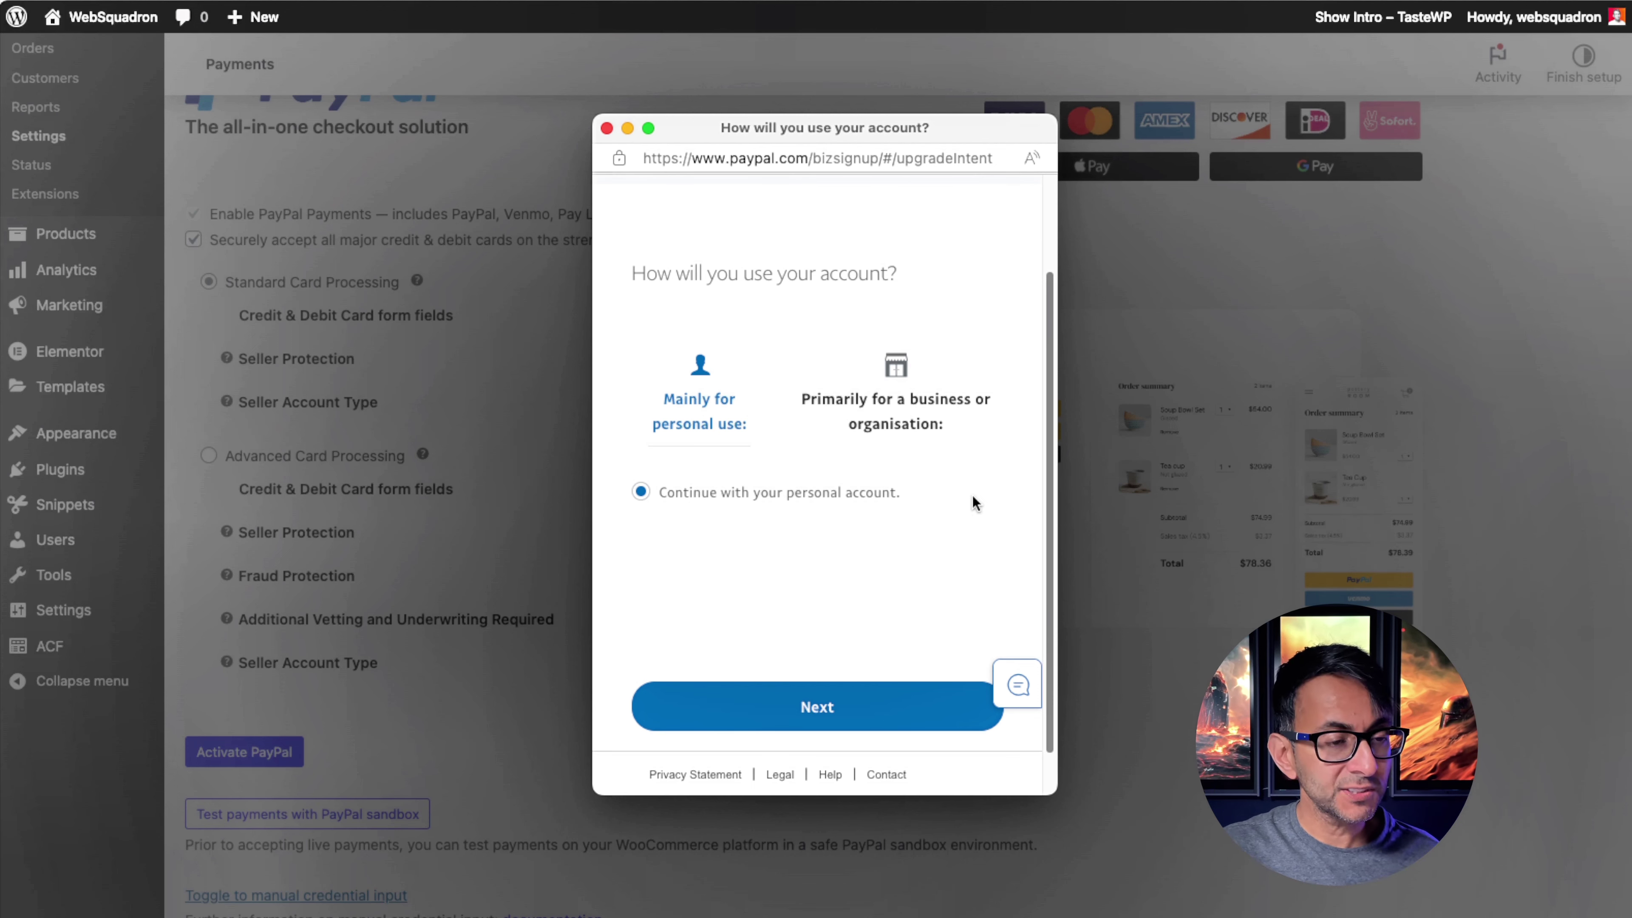
- Compare the account options offered for business use and for personal use in the PayPal sign-up
click(936, 408)
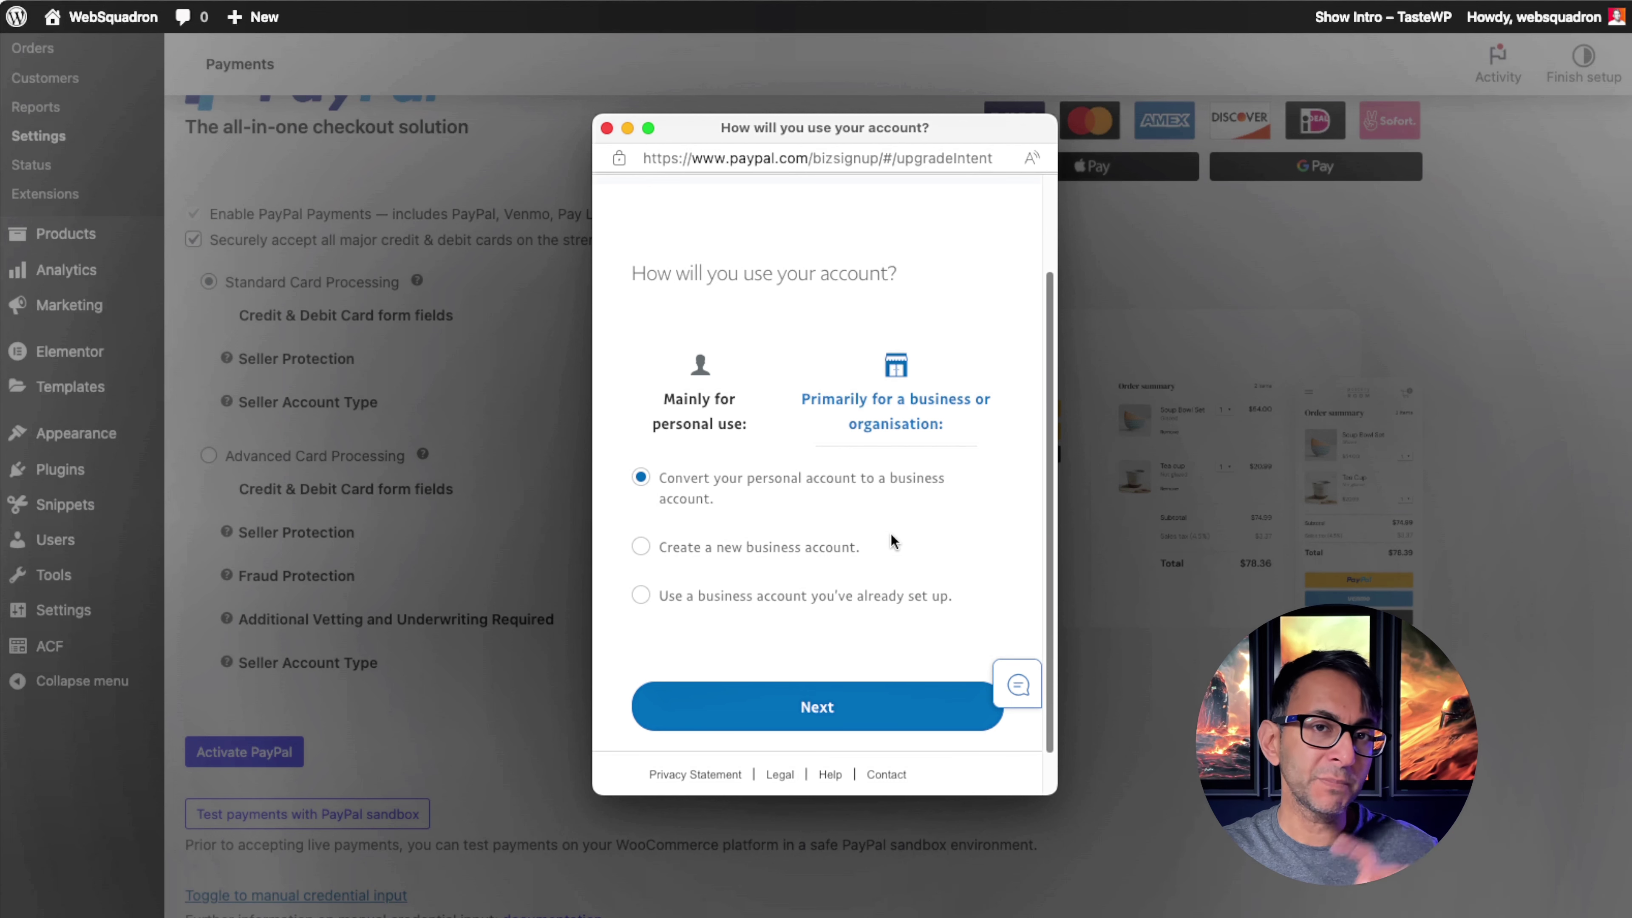
click(702, 406)
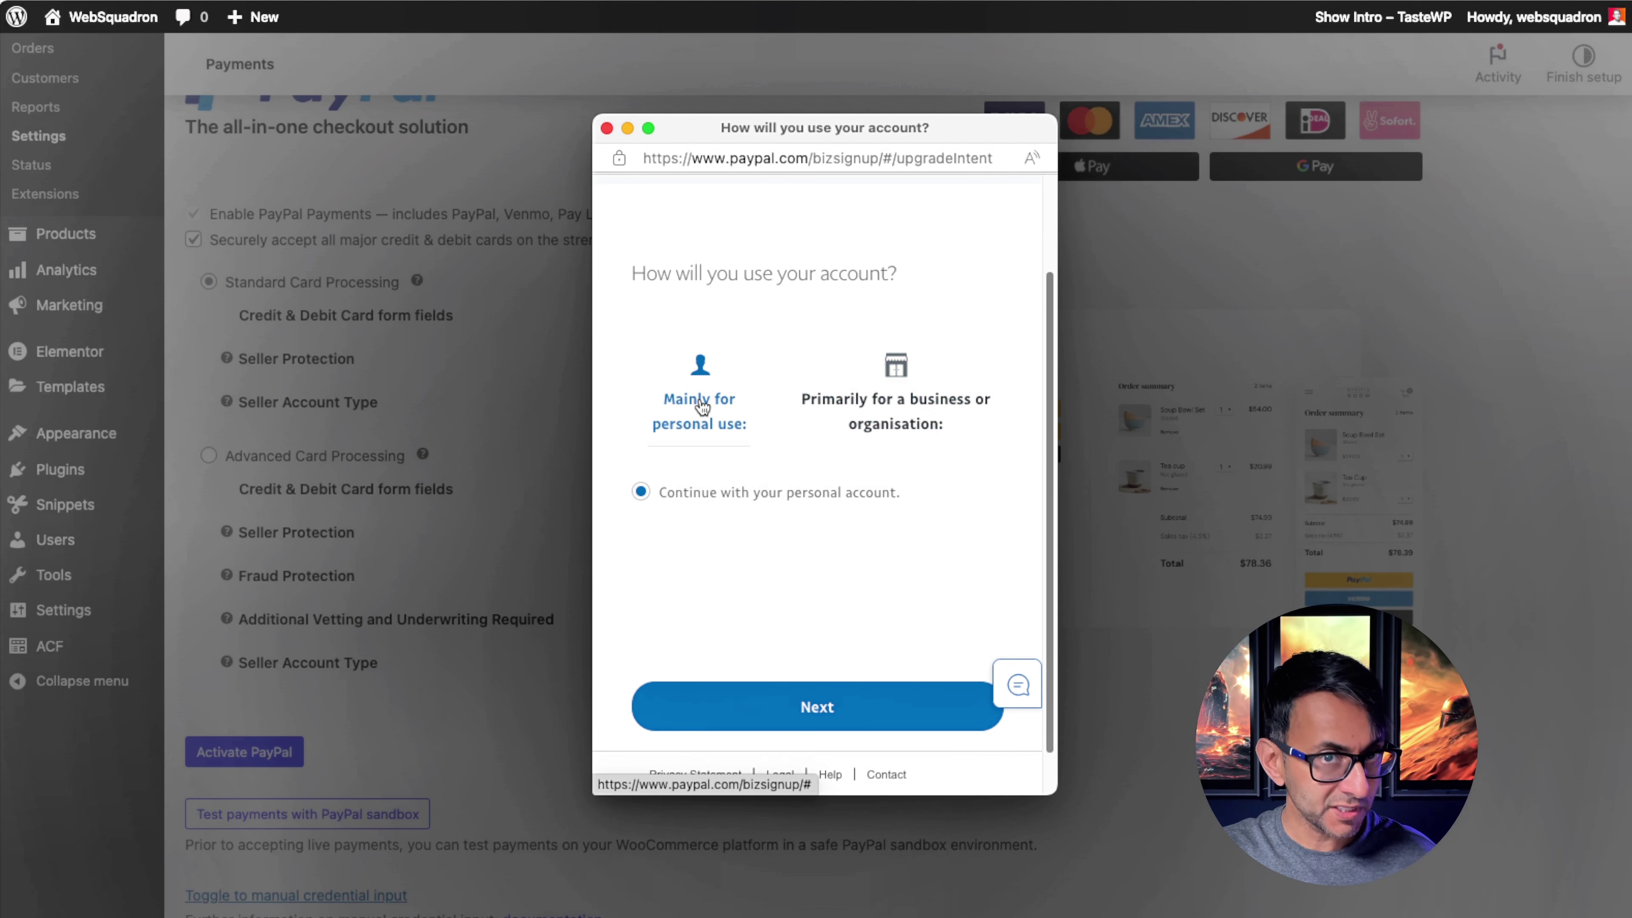
click(879, 409)
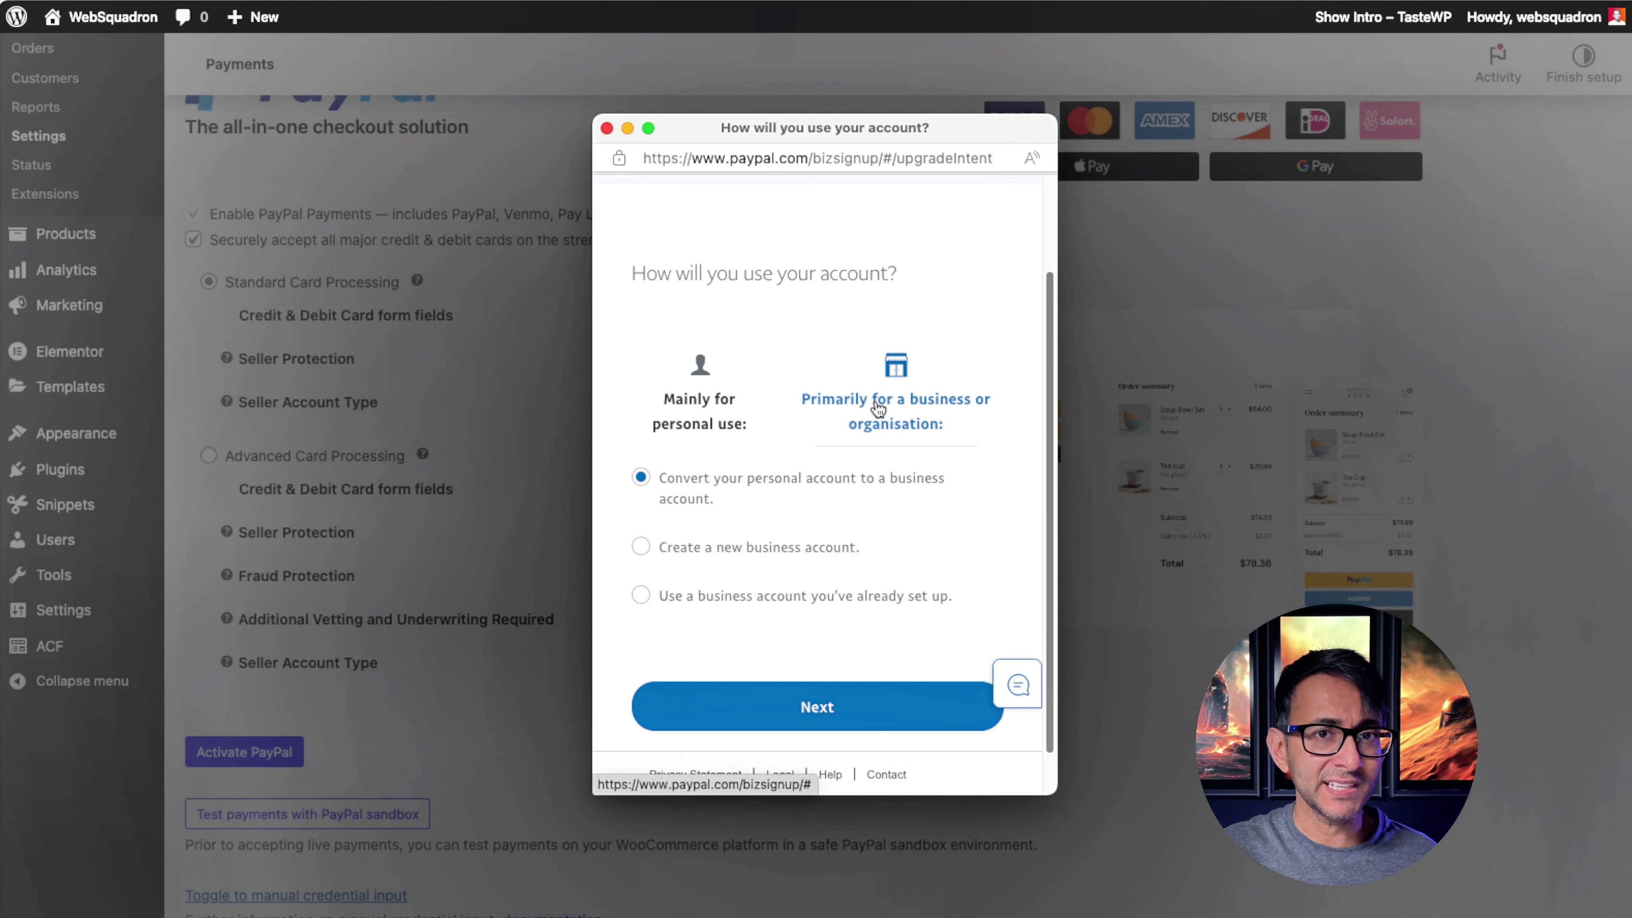
click(699, 412)
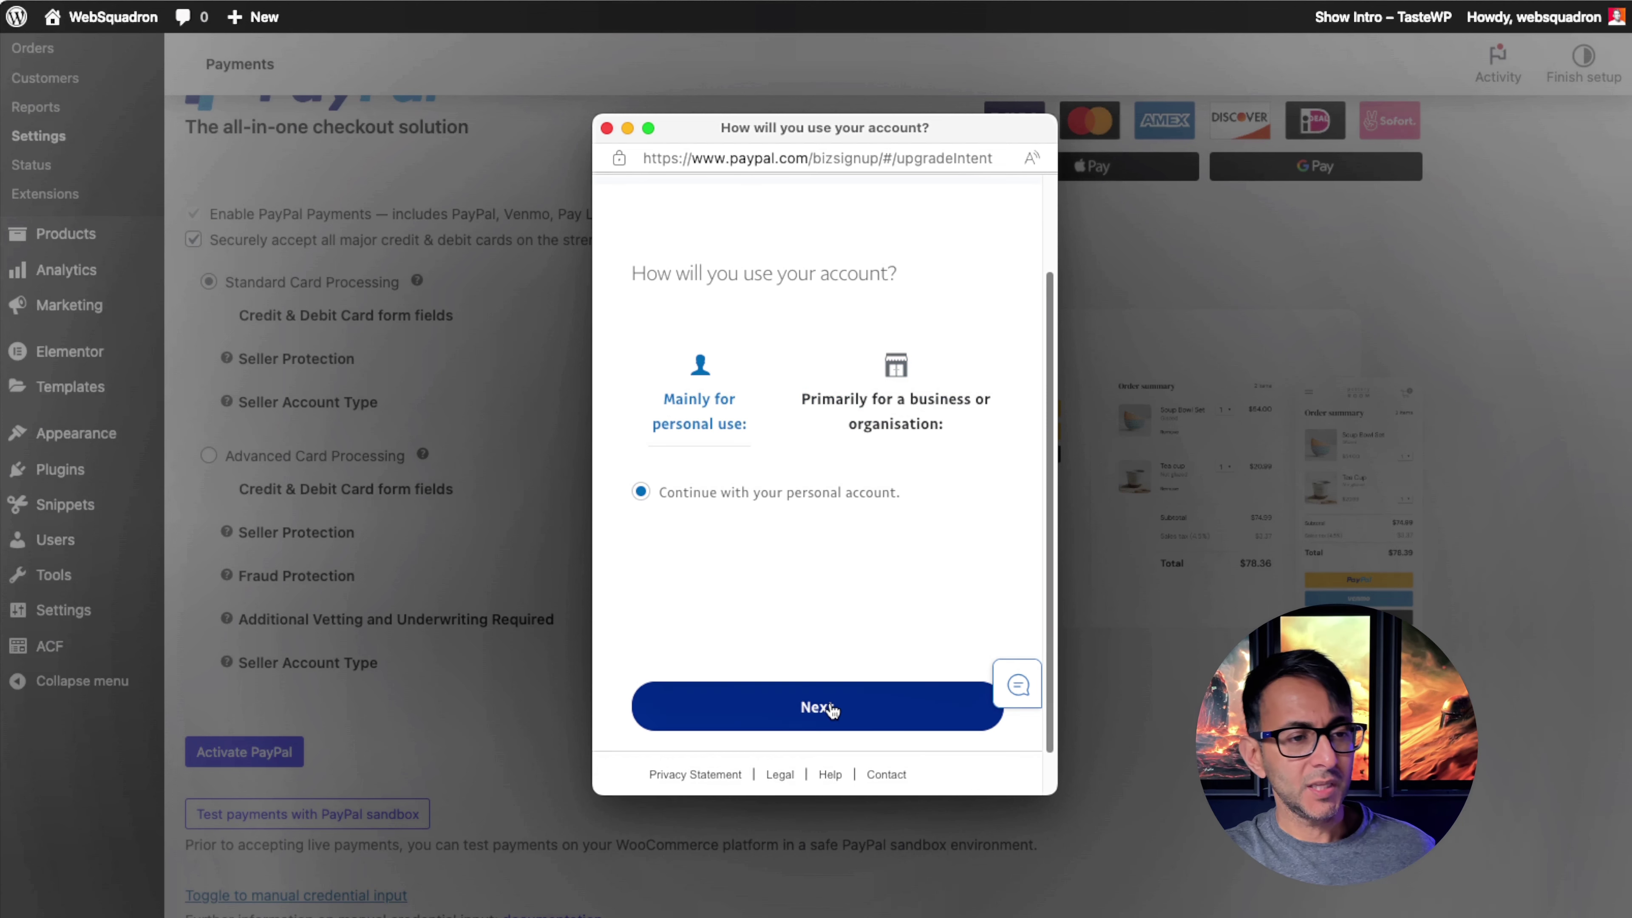
- Continue with the personal PayPal account, agree to connect it with WooCommerce, and return to the store
click(830, 708)
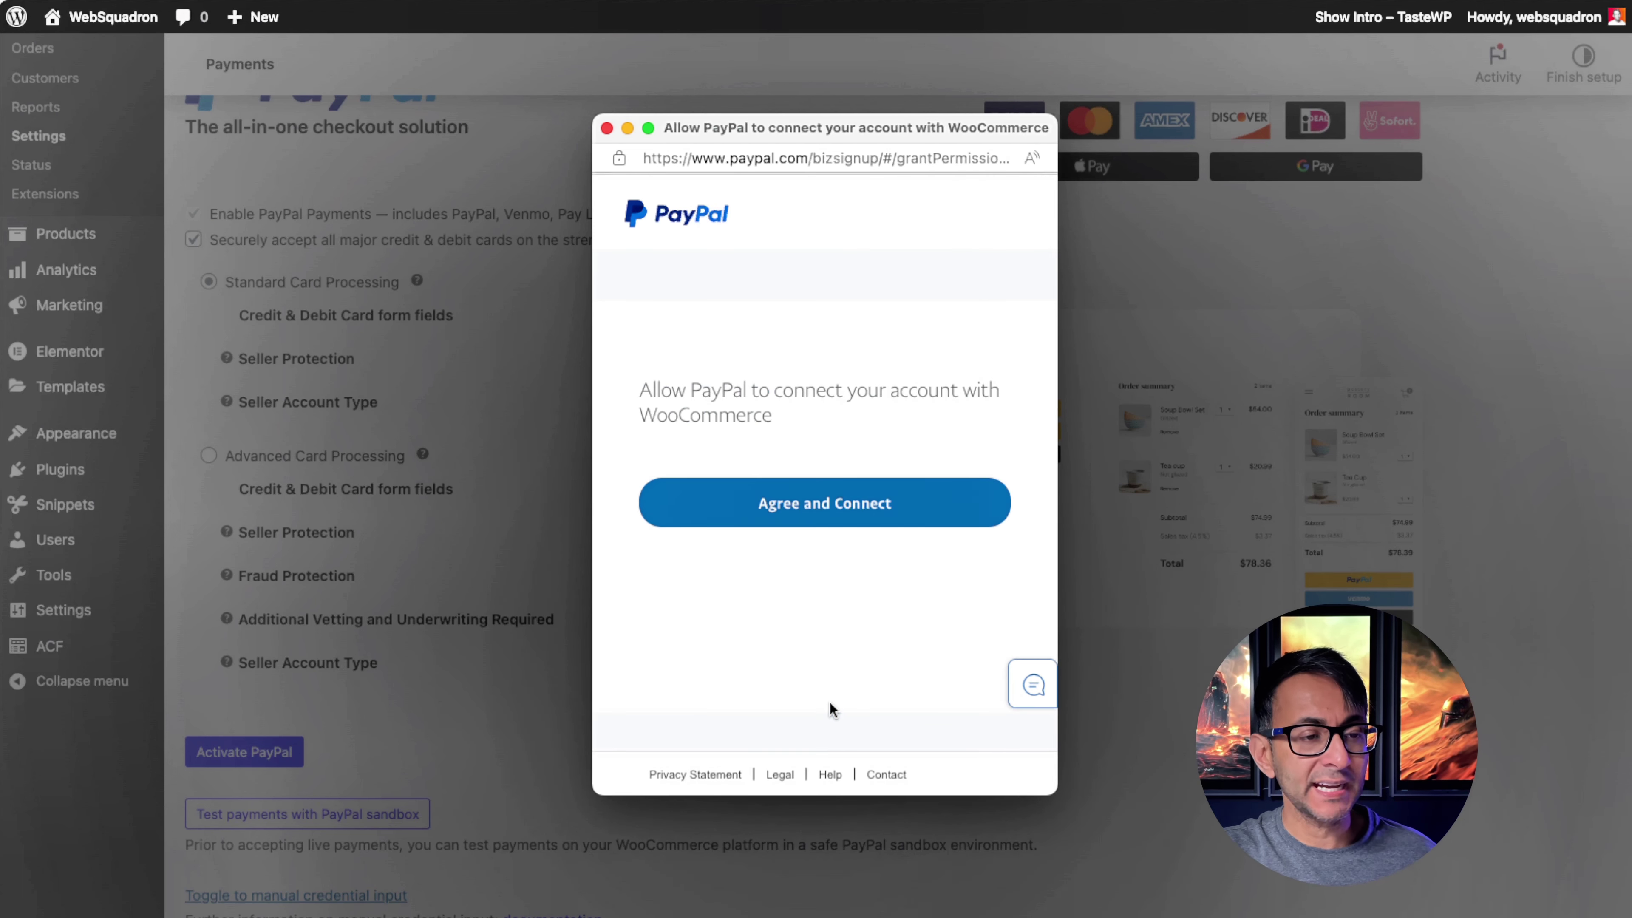
click(854, 510)
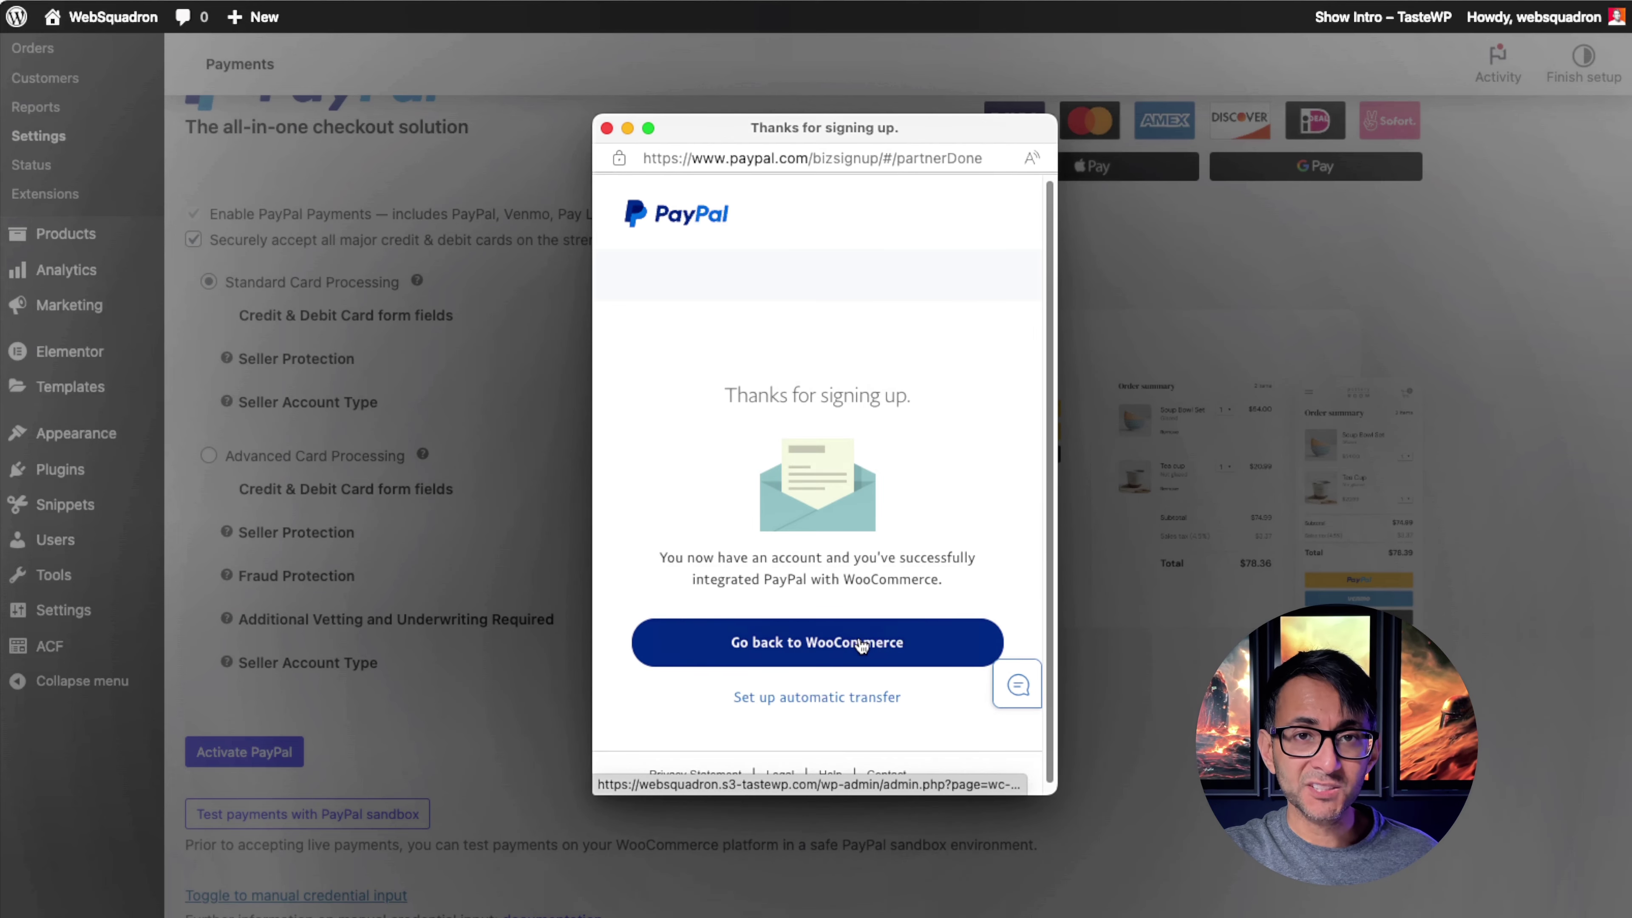
click(861, 641)
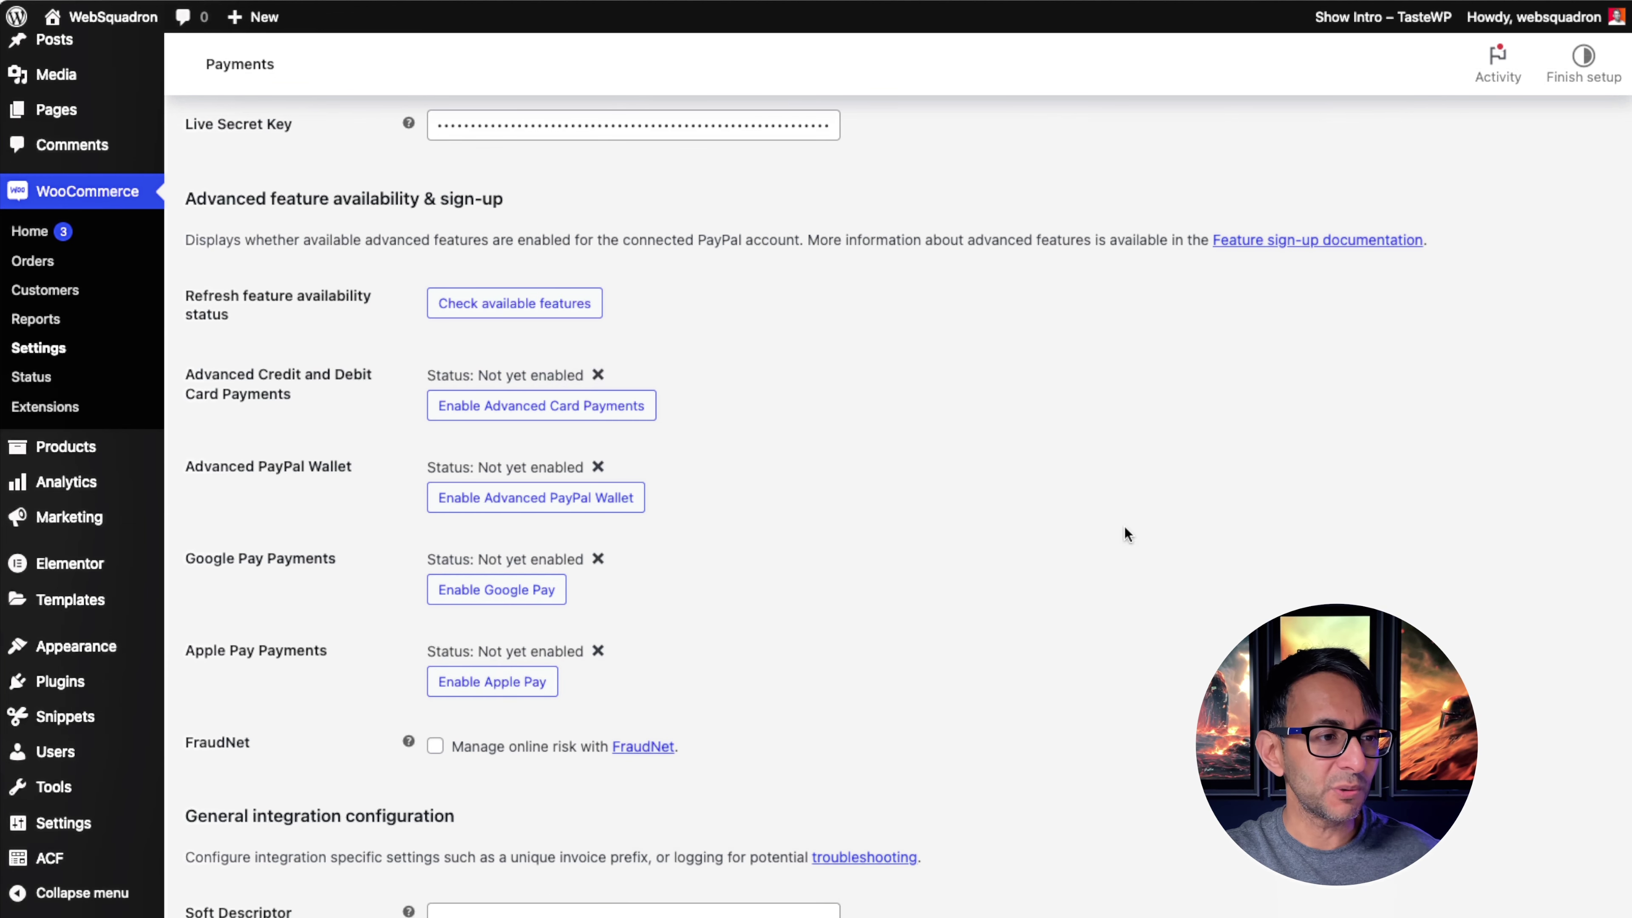
- Simulate a webhook in the PayPal connection settings and save the changes
scroll(816, 475, up, 1)
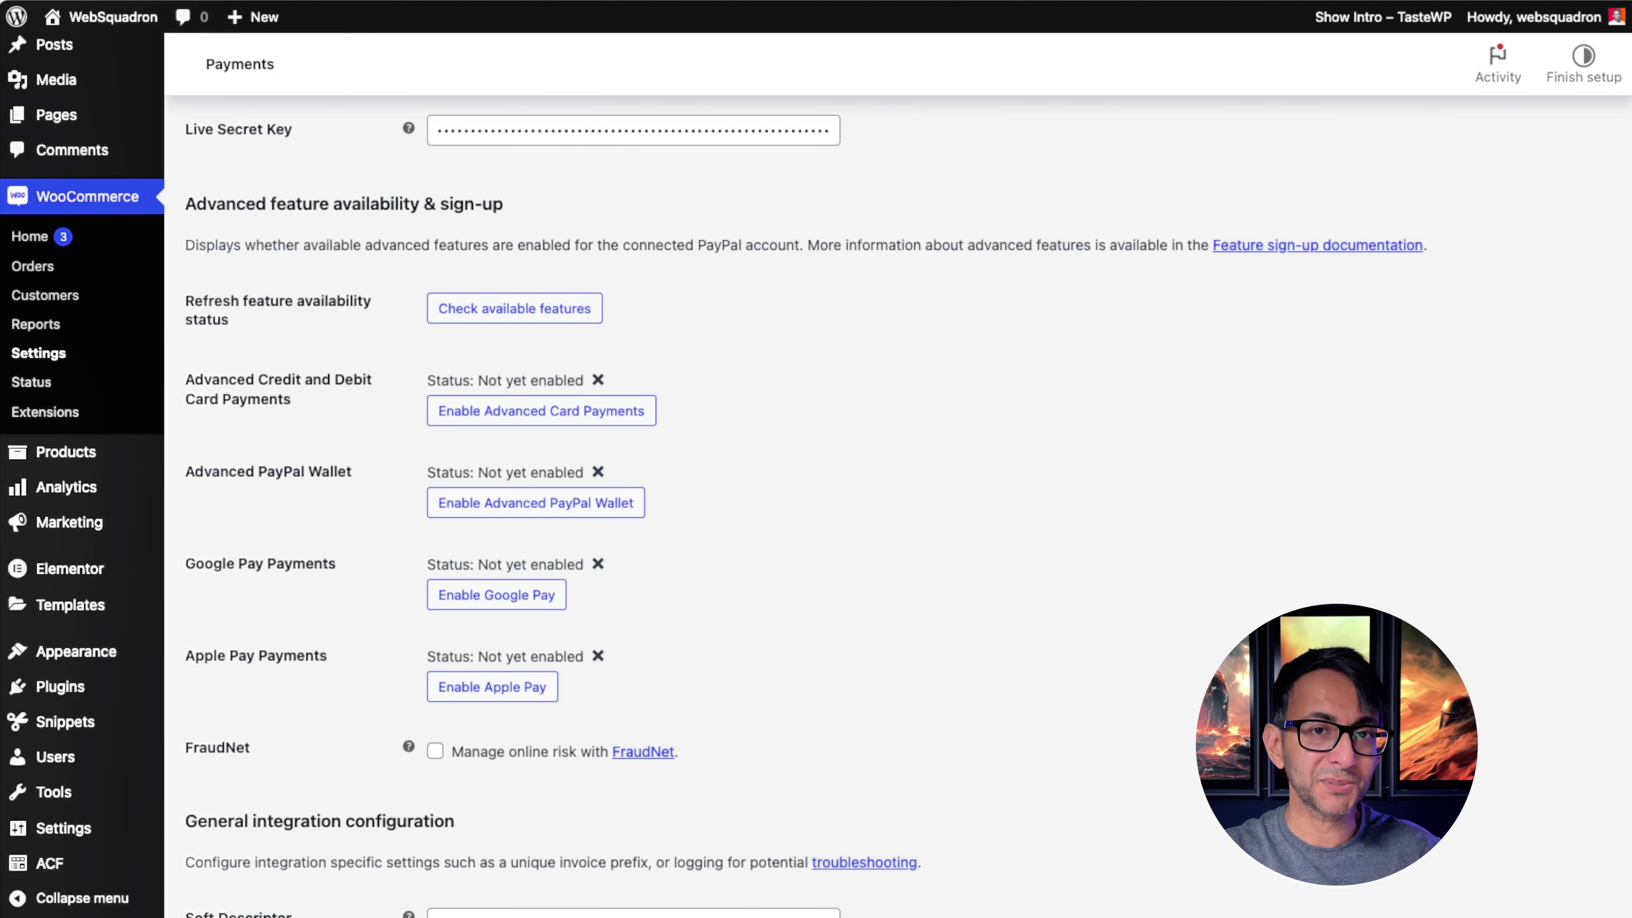
scroll(1625, 379, down, 20)
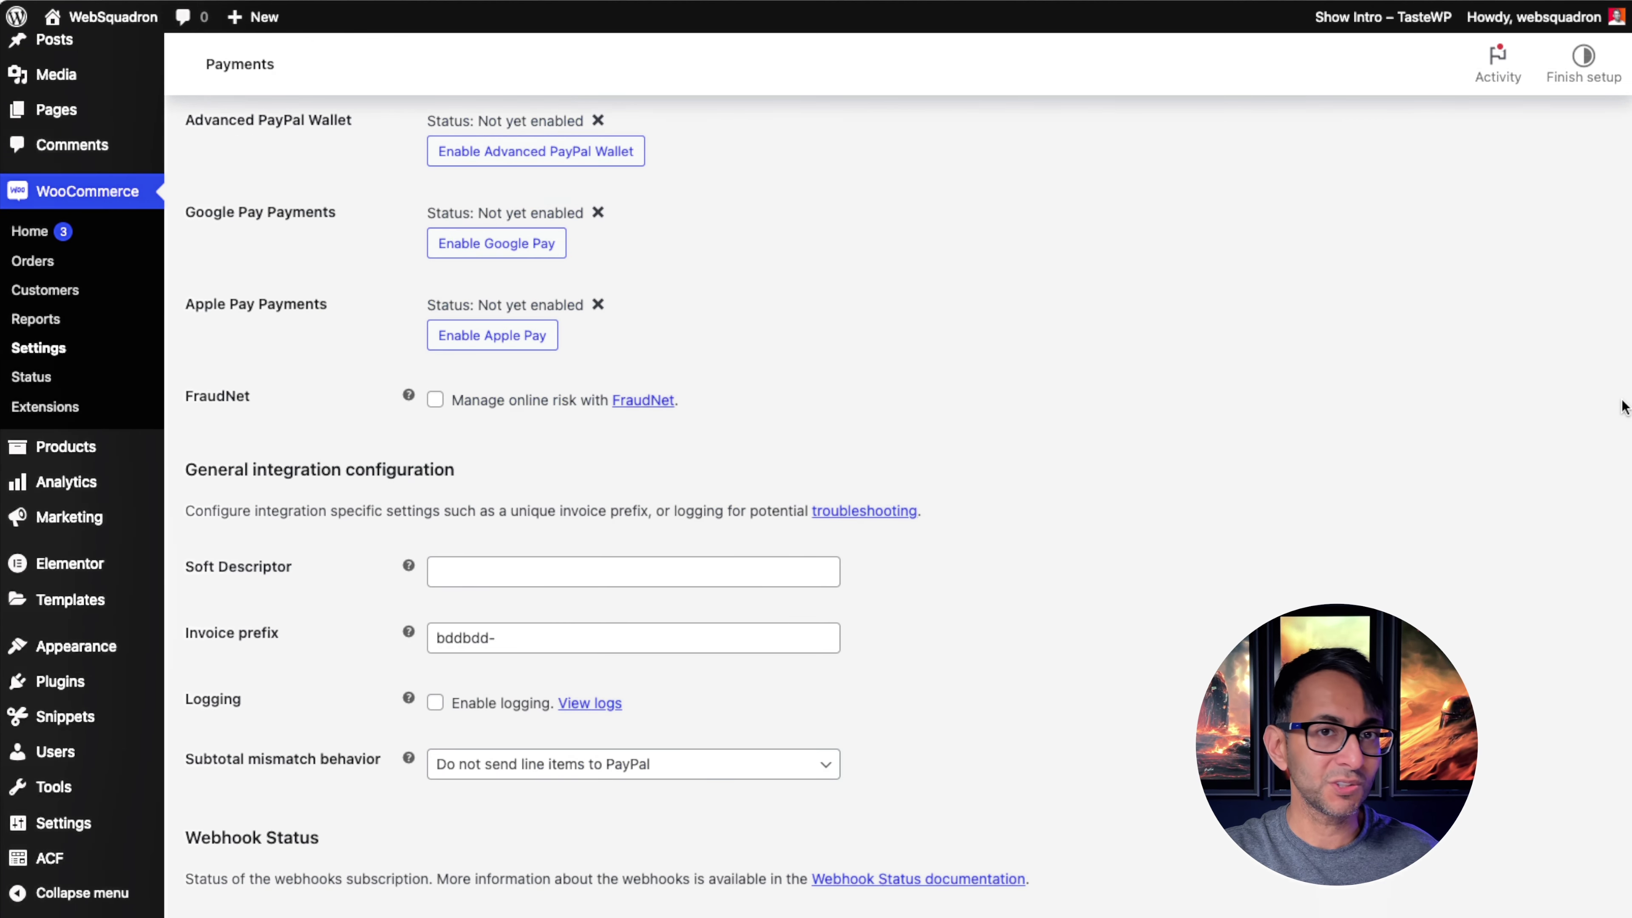
scroll(1628, 629, down, 5)
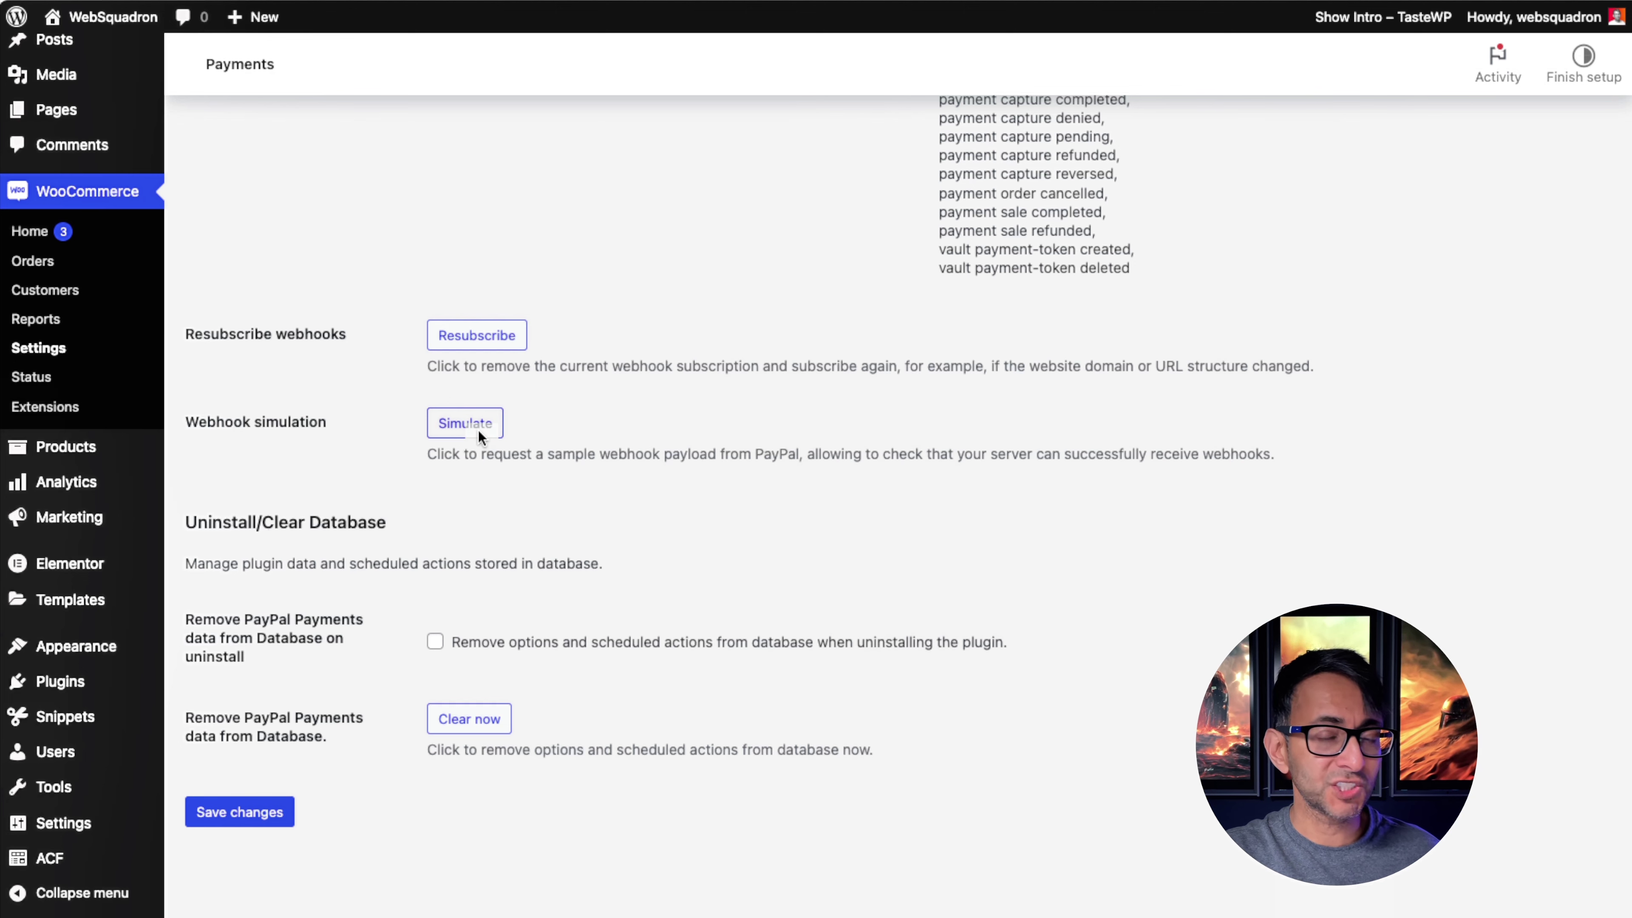
click(479, 430)
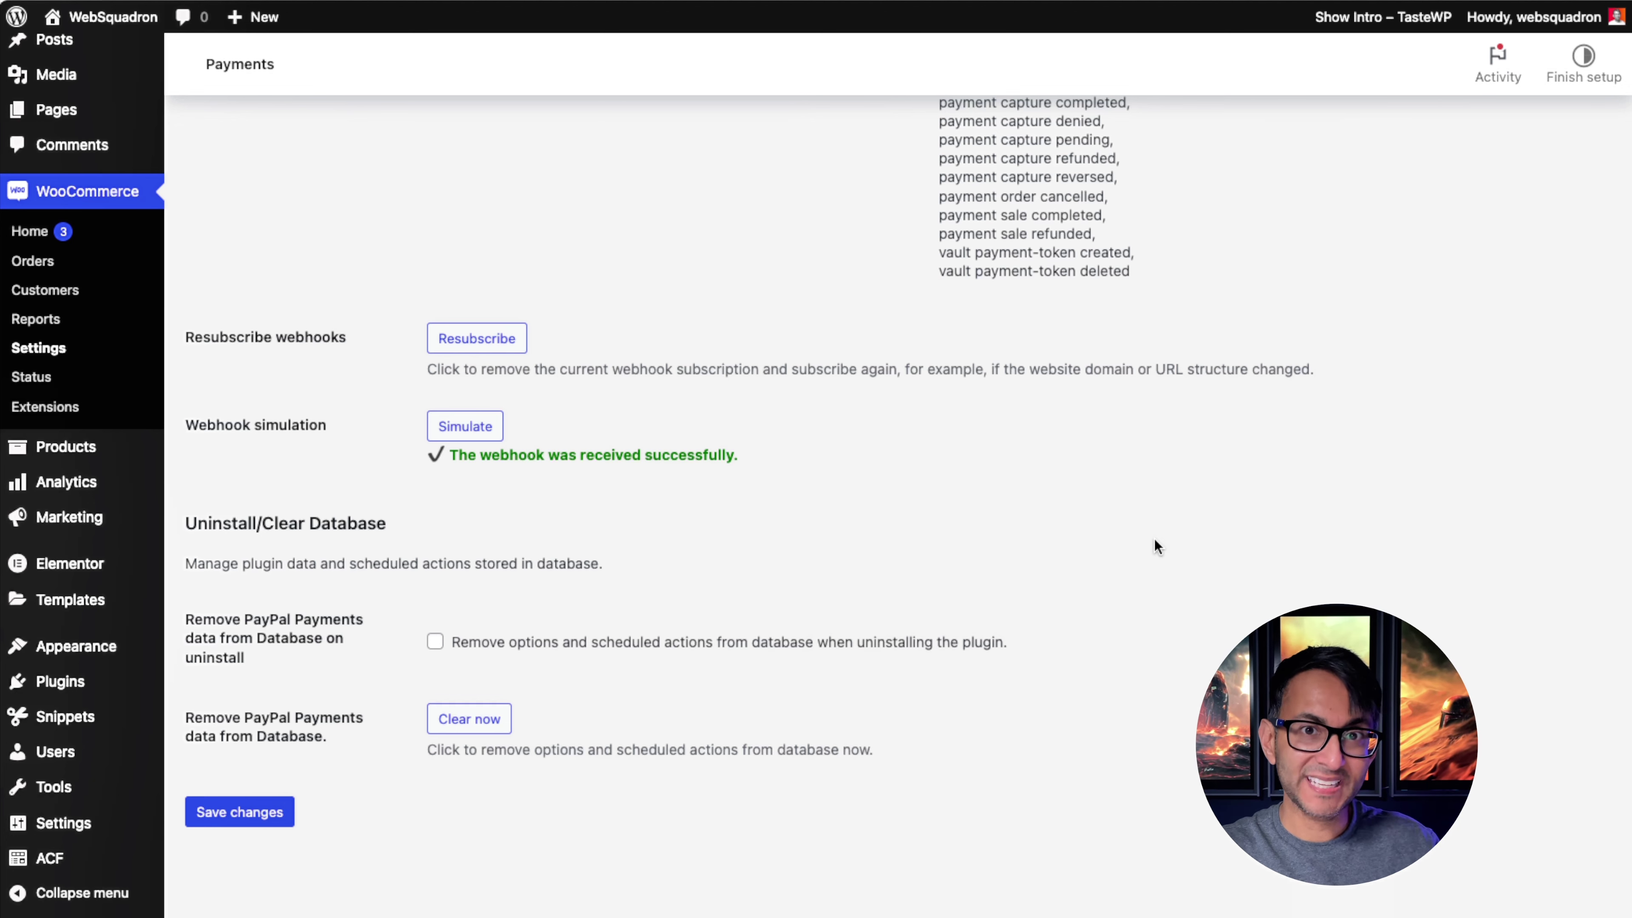
click(260, 817)
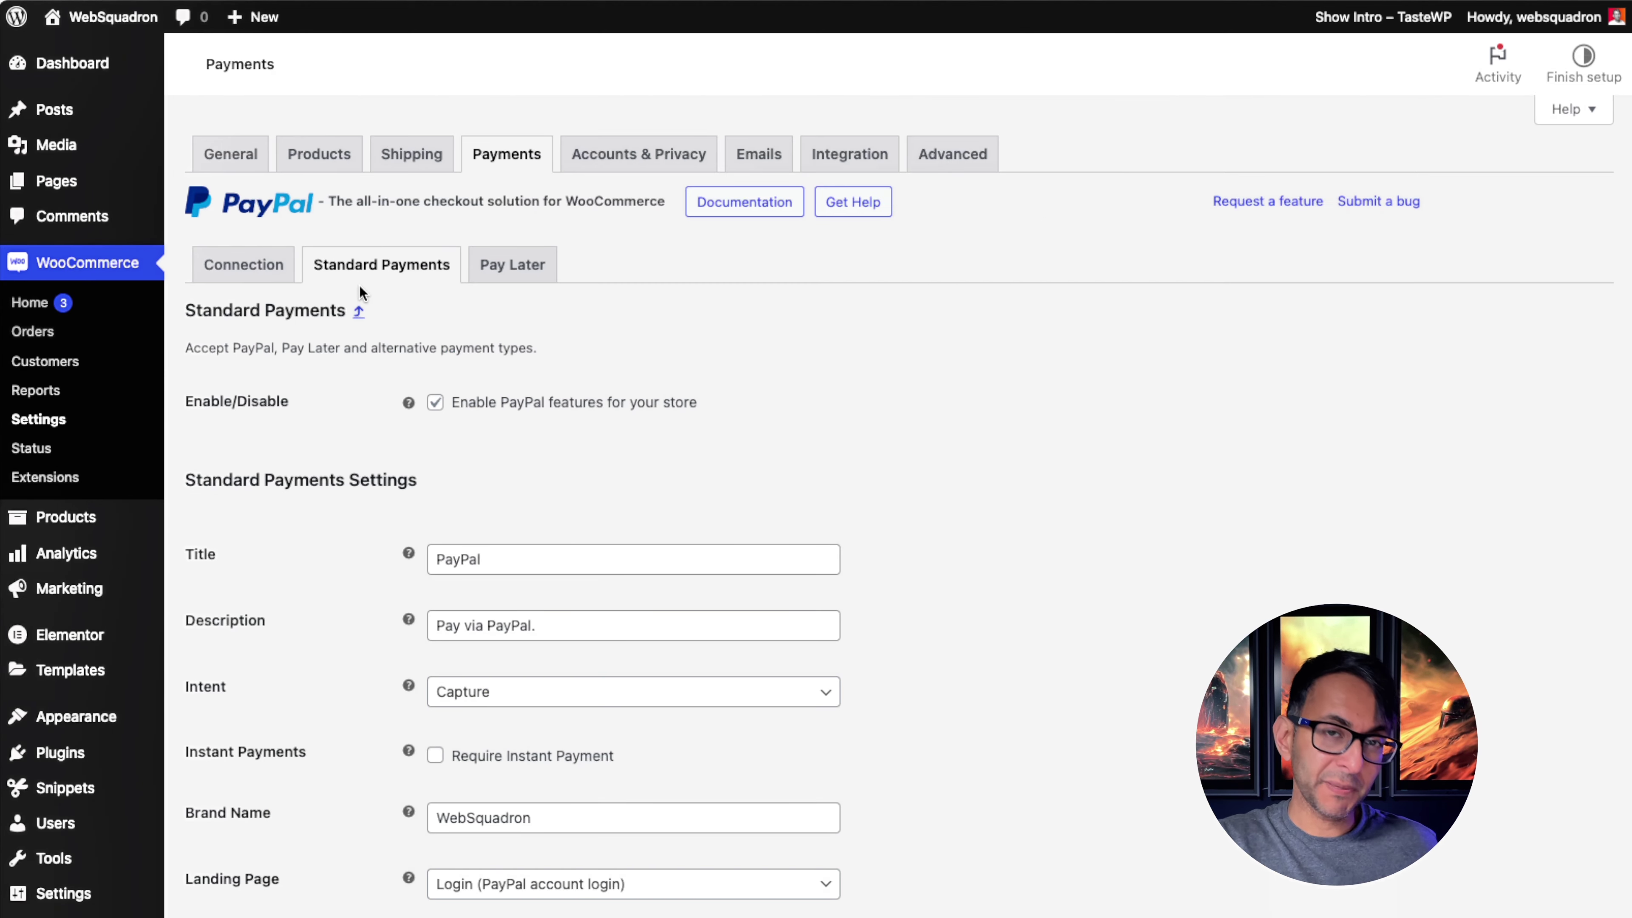
- Set the layout of the Classic Checkout buttons to Horizontal in the Standard Payments settings
scroll(677, 364, down, 15)
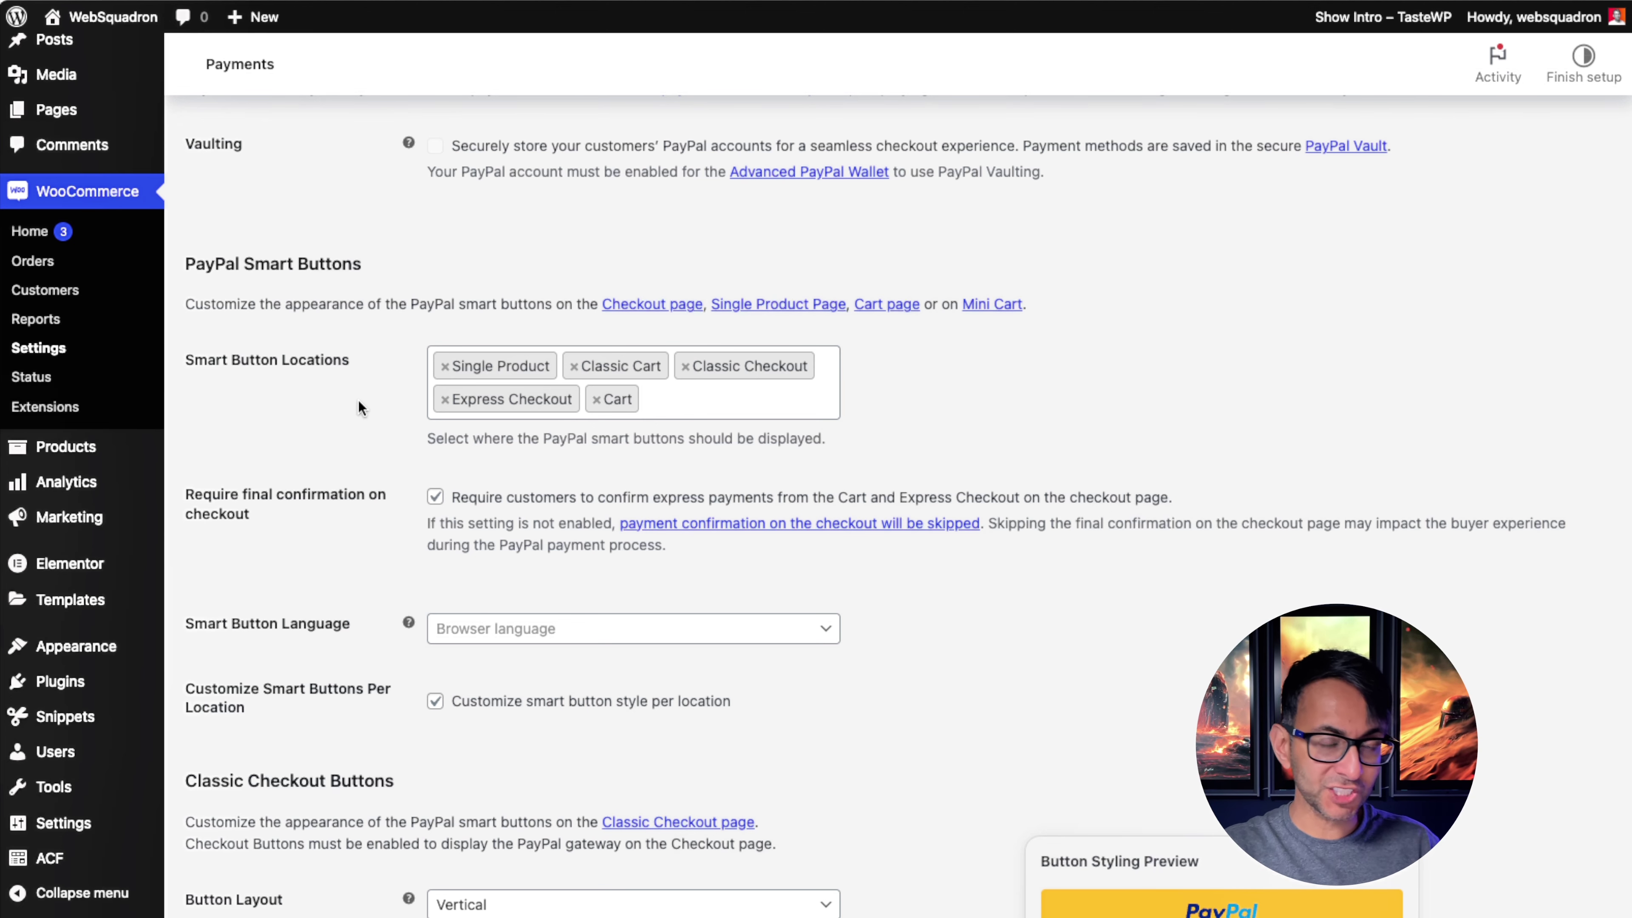
scroll(511, 379, down, 10)
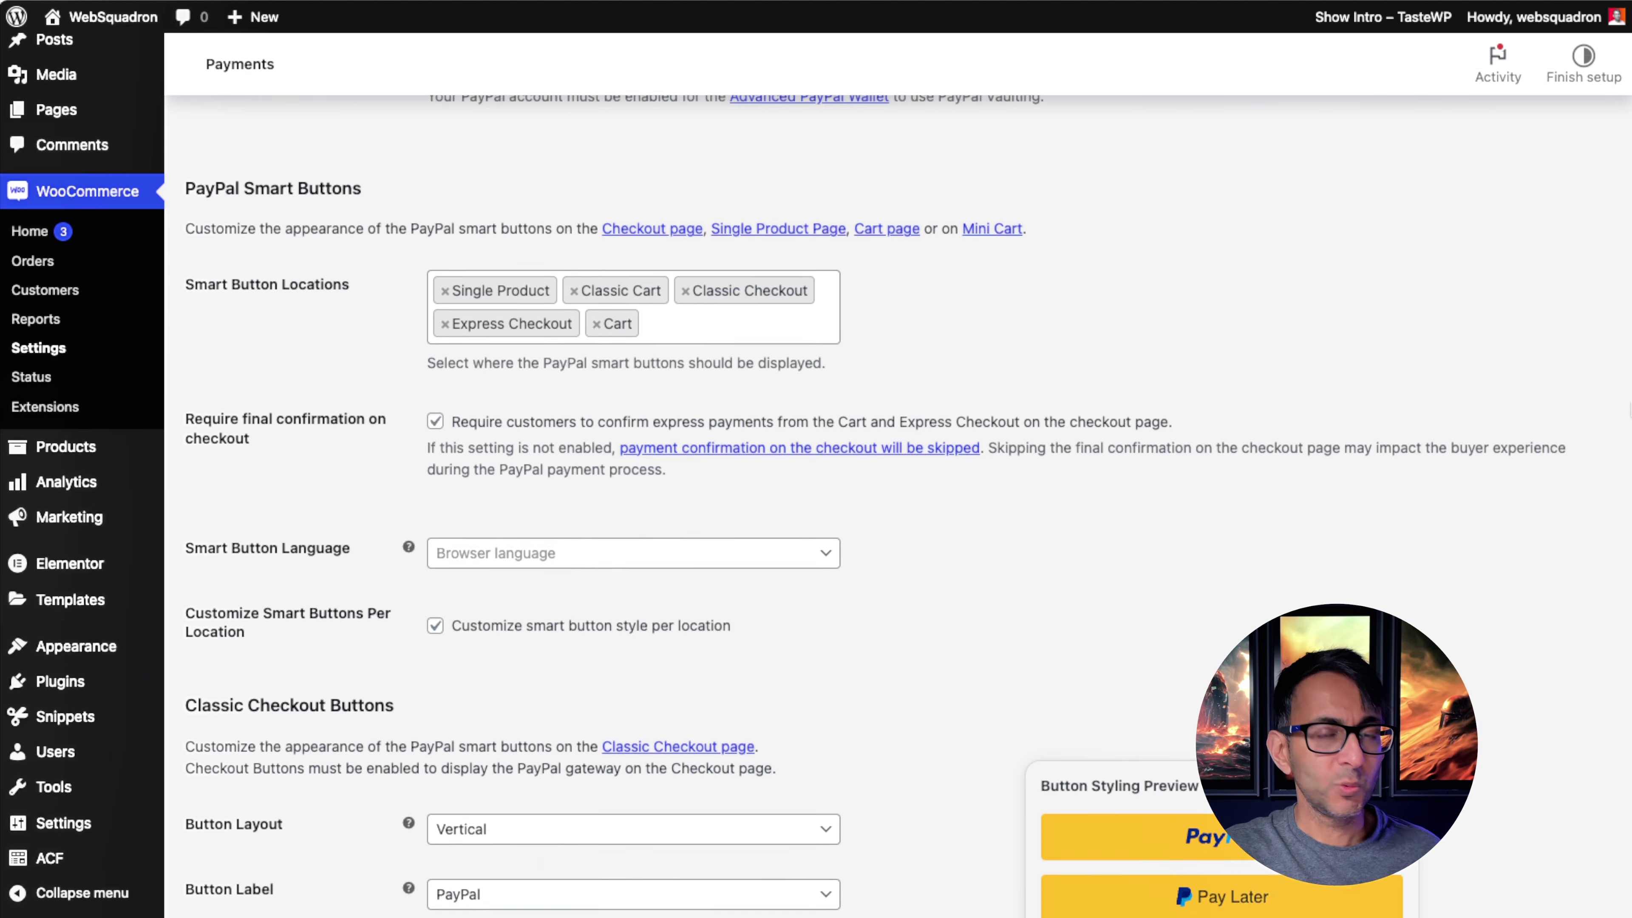
scroll(1626, 514, down, 1)
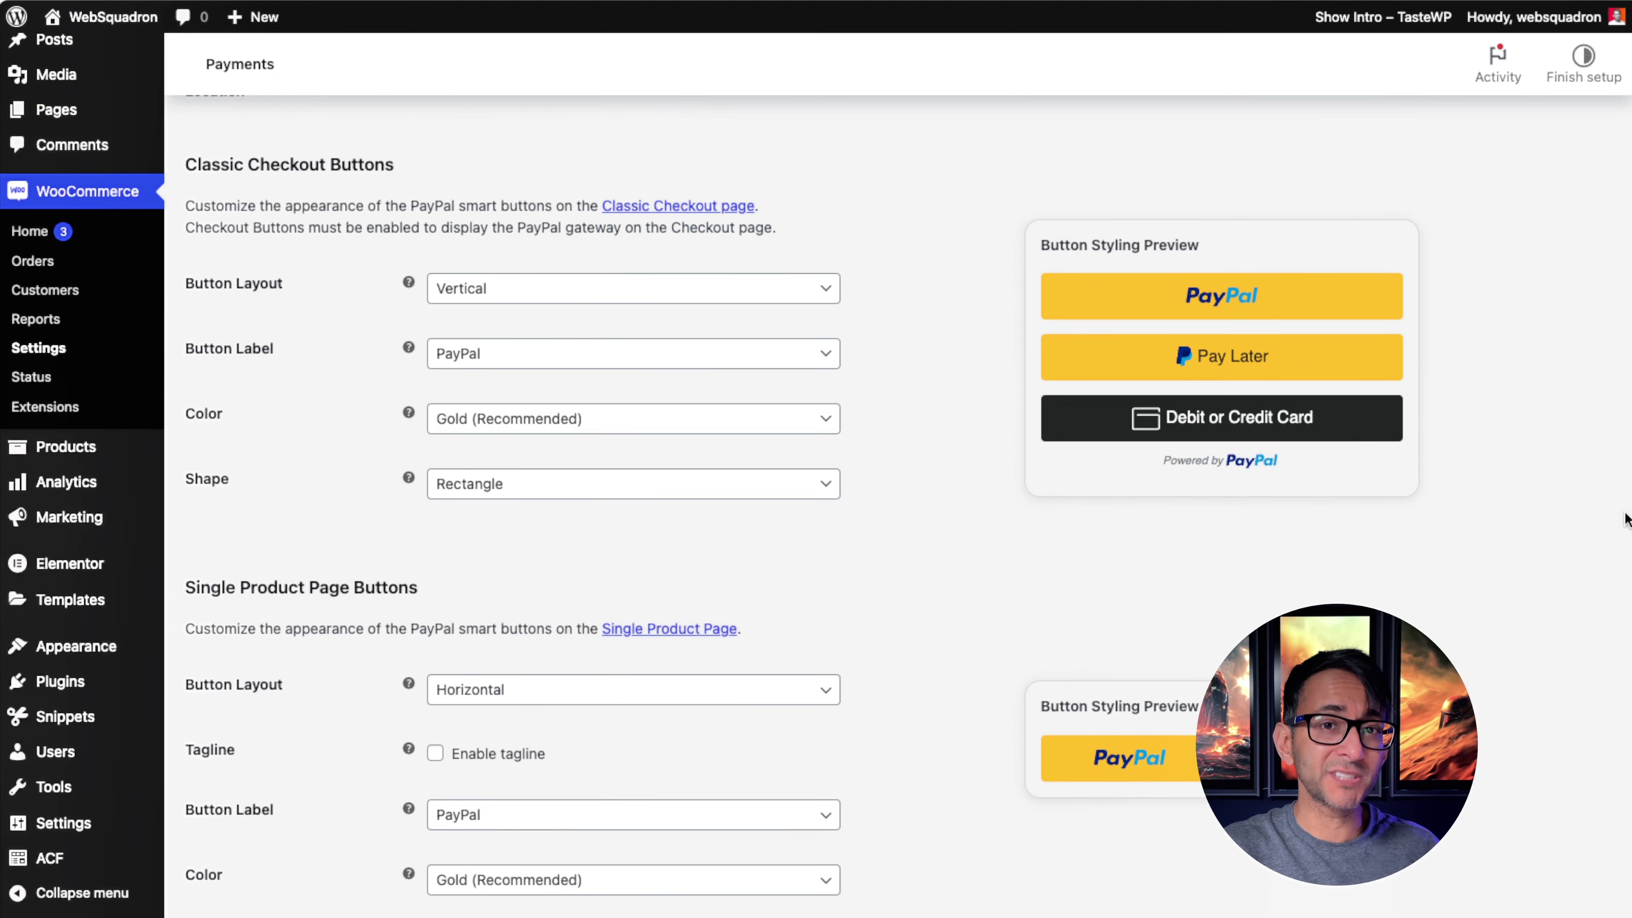
scroll(1626, 518, down, 3)
click(583, 233)
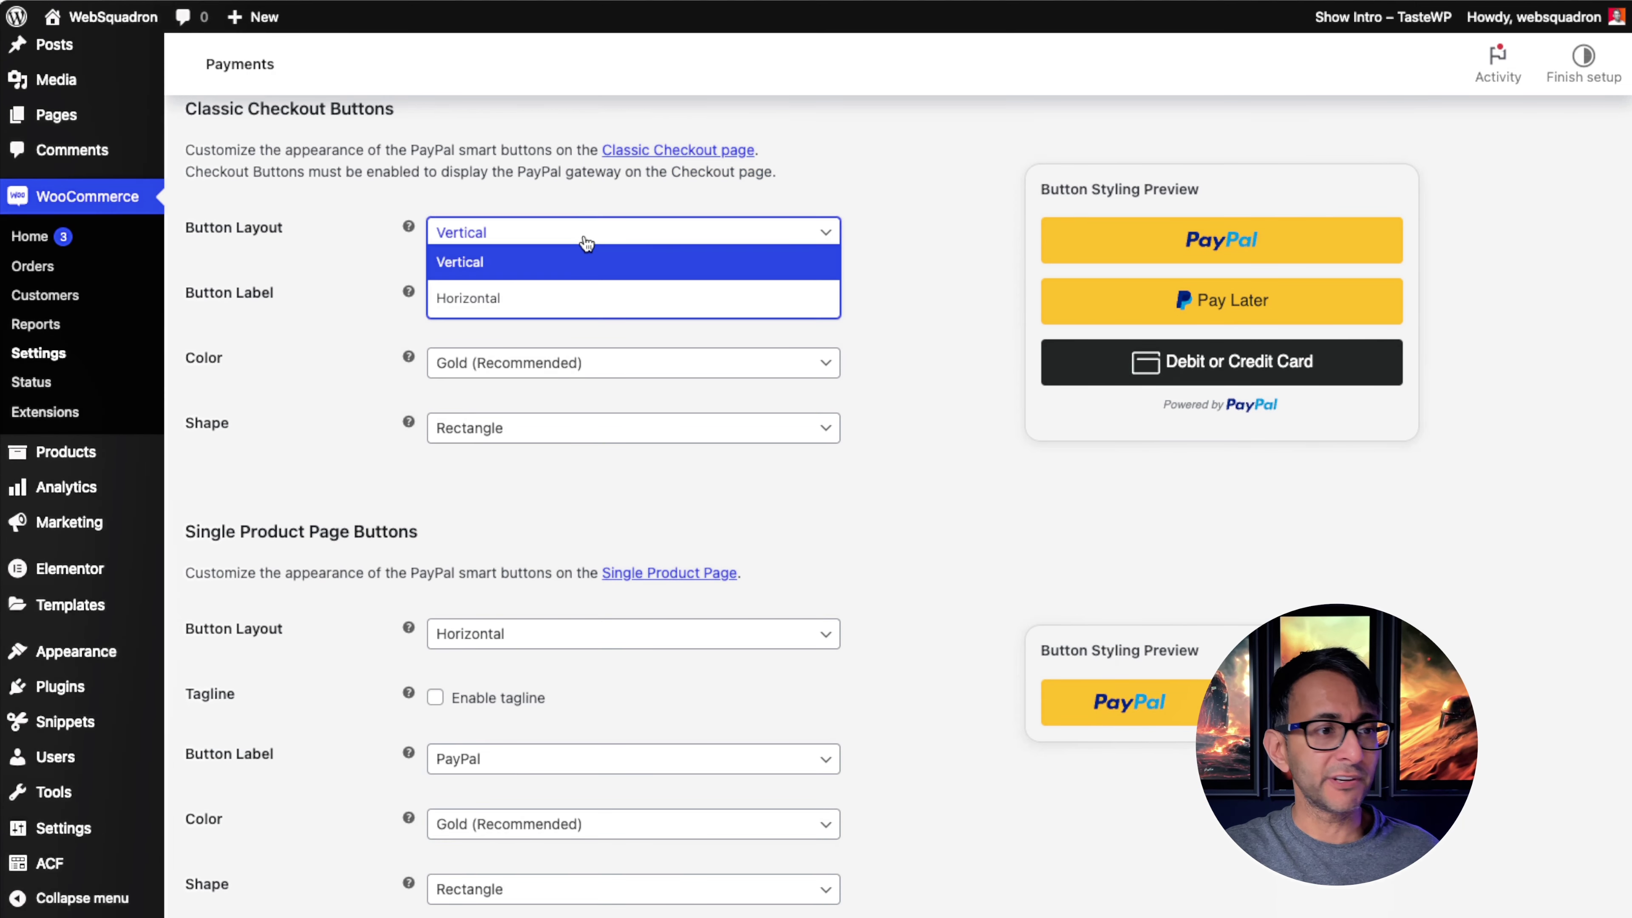
click(566, 297)
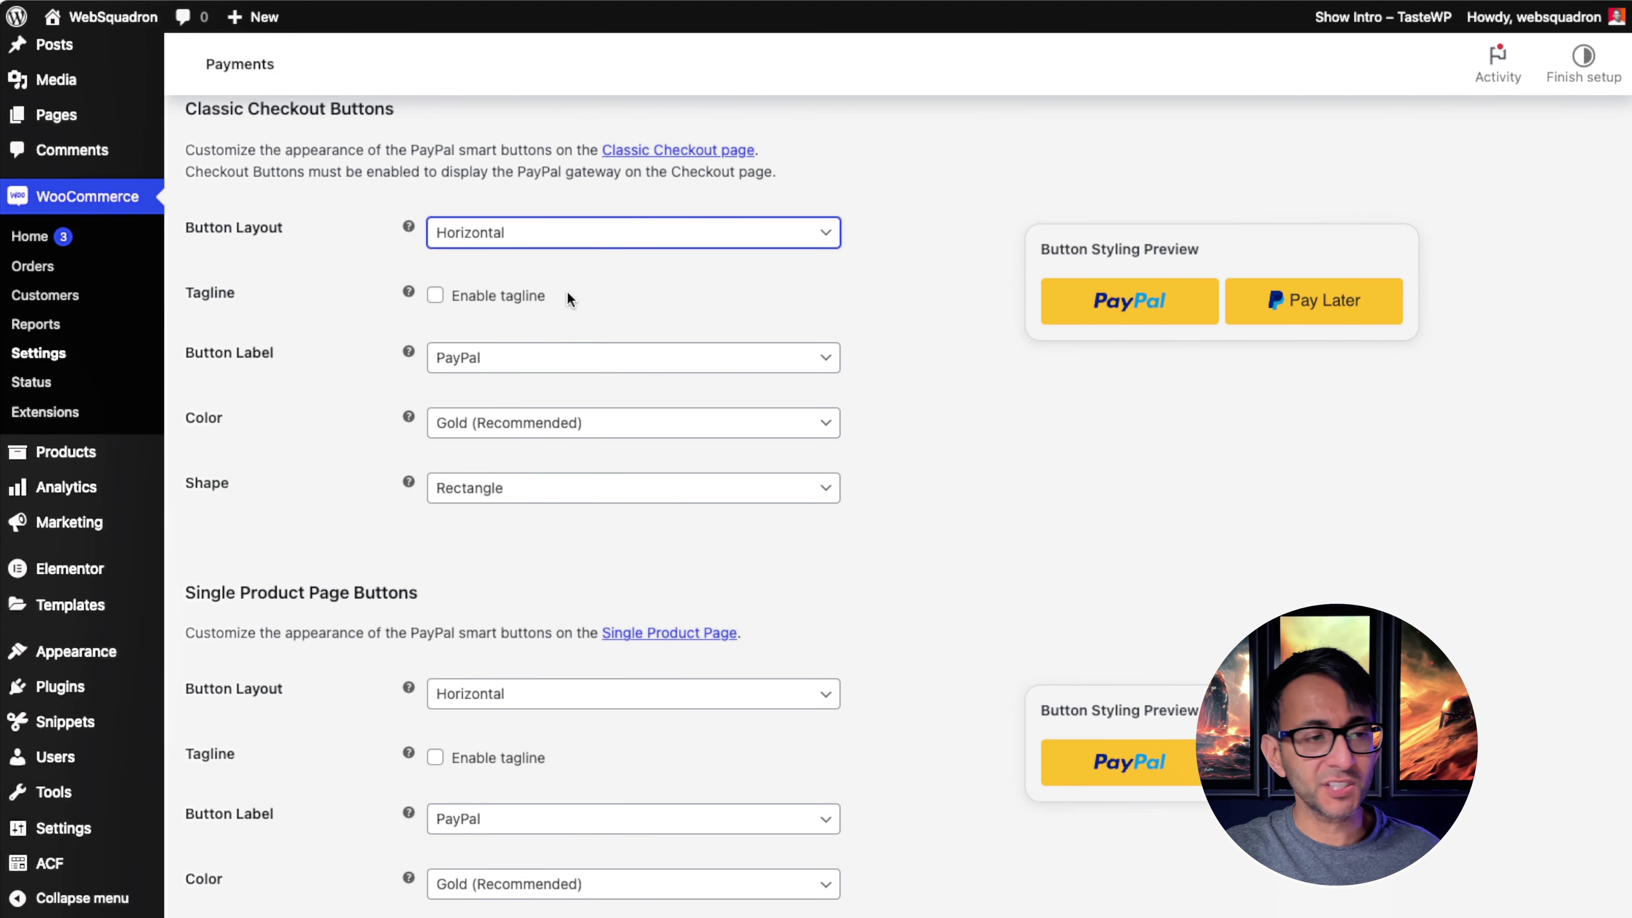
- Try Blue and White for the Classic Checkout buttons, and set their color to Black
scroll(675, 350, down, 4)
click(675, 350)
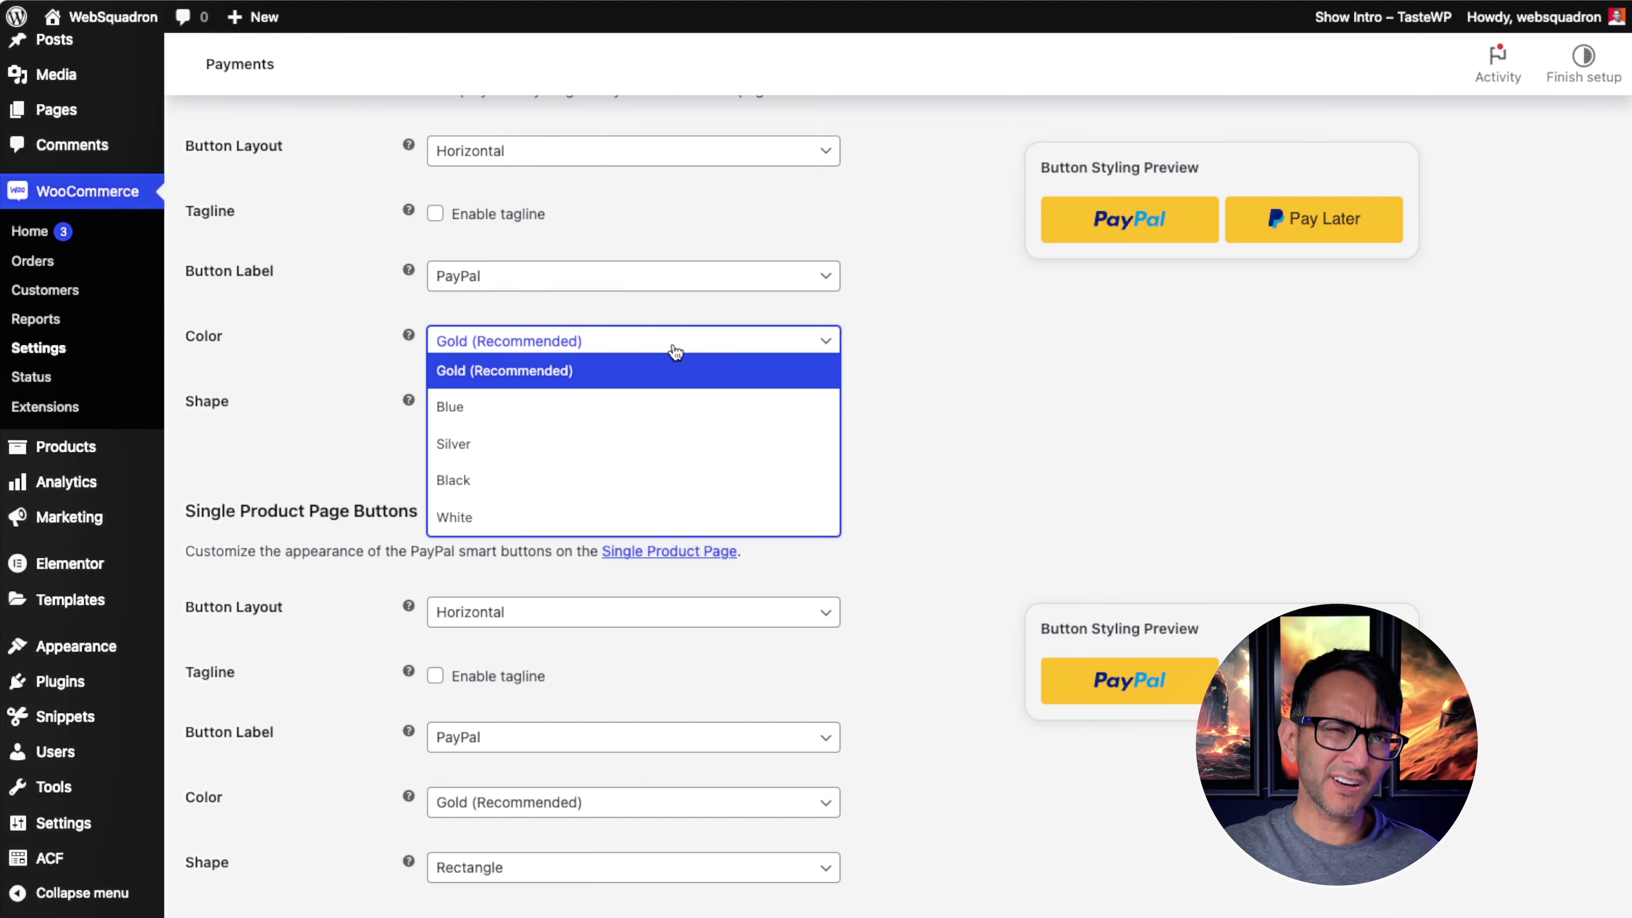
click(662, 406)
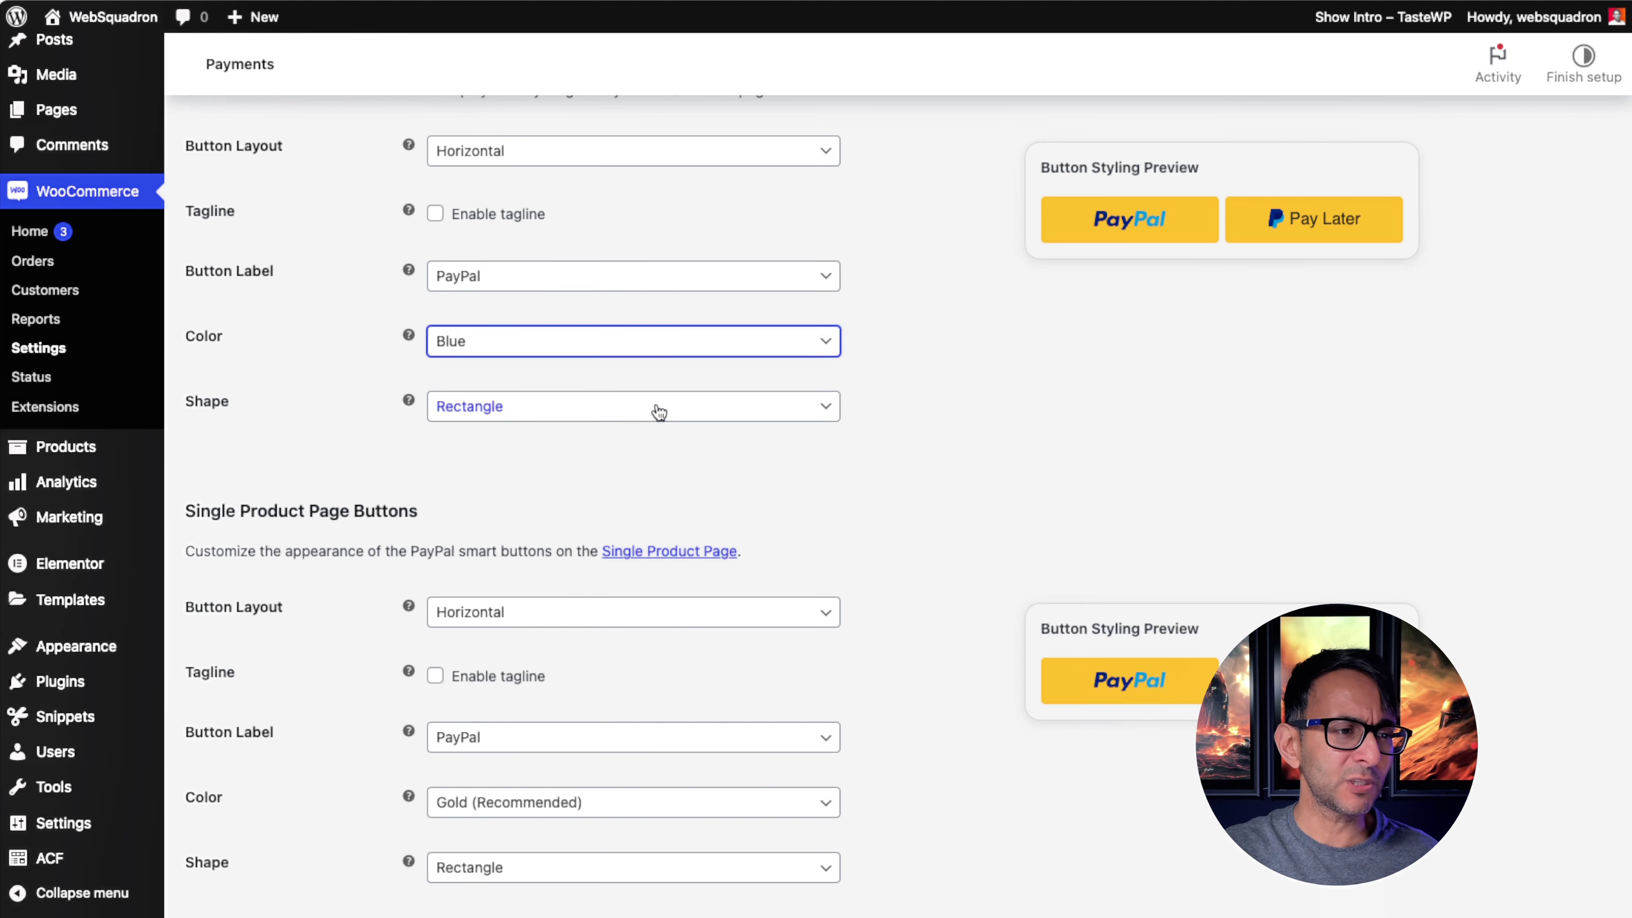
click(689, 351)
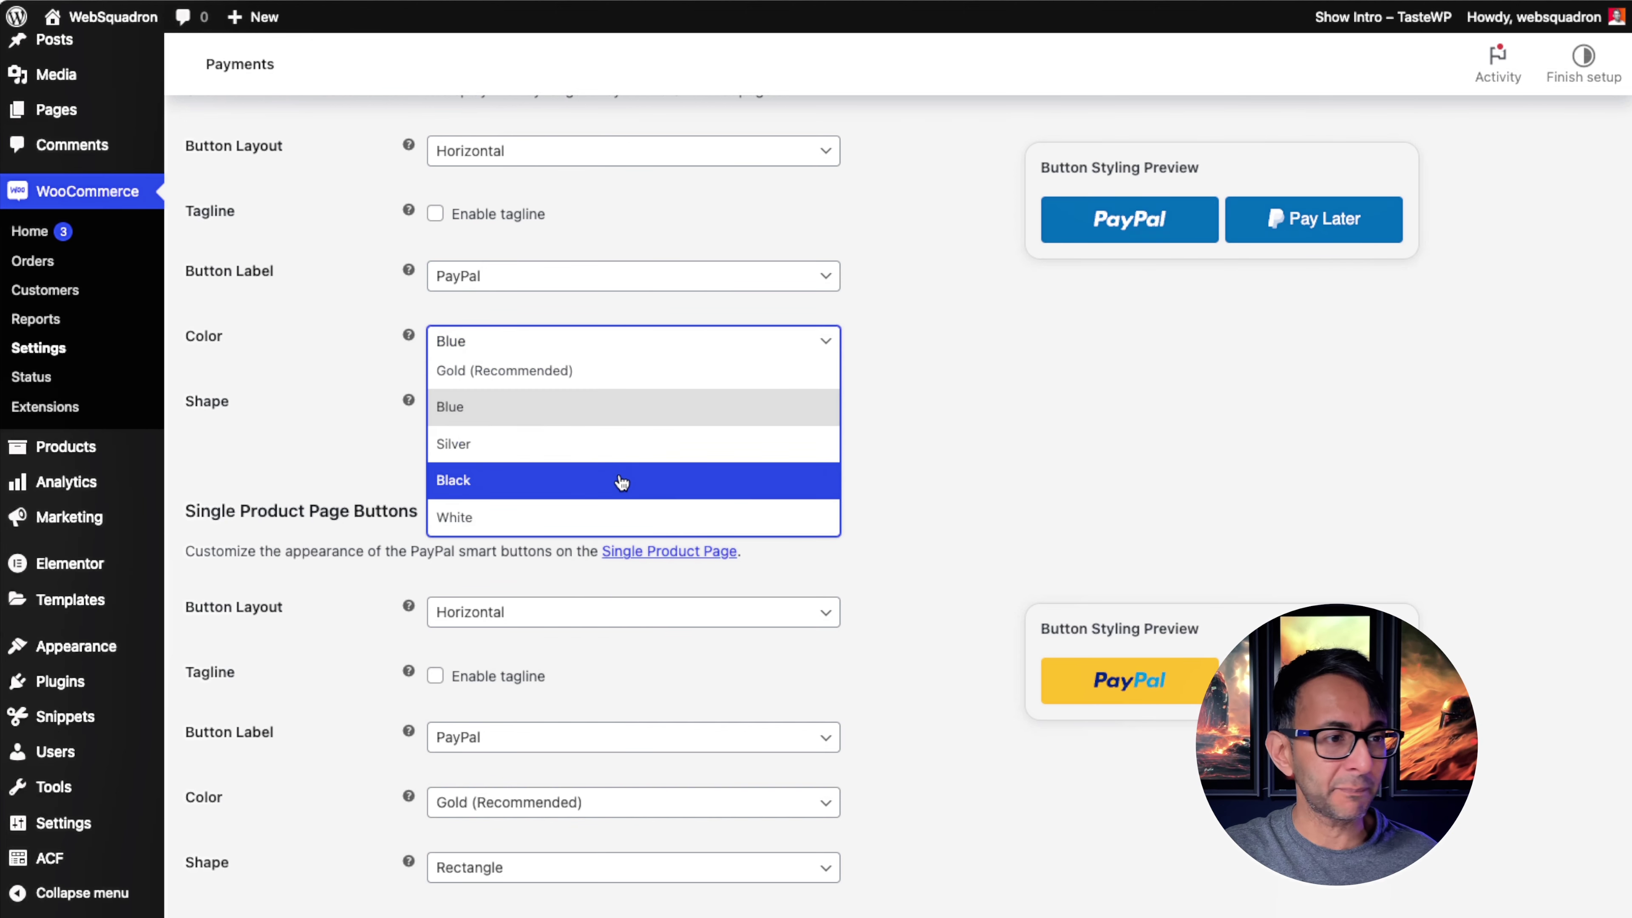
click(601, 514)
click(655, 343)
click(642, 479)
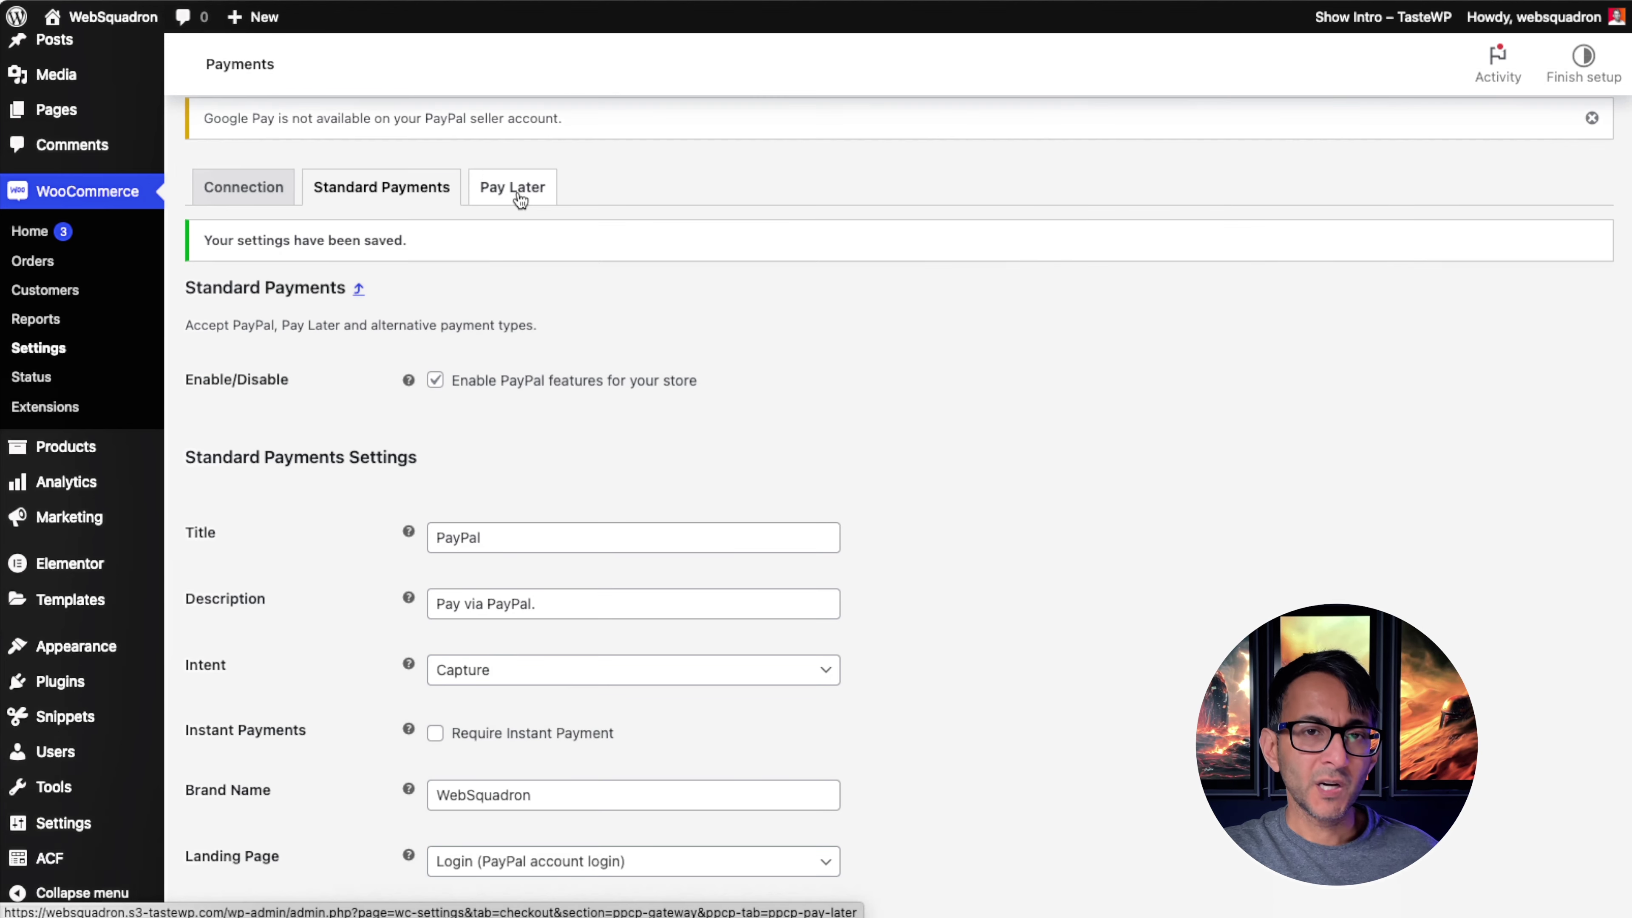
- Review the Pay Later button and messaging settings, including locations, layout, logo and text color
click(521, 201)
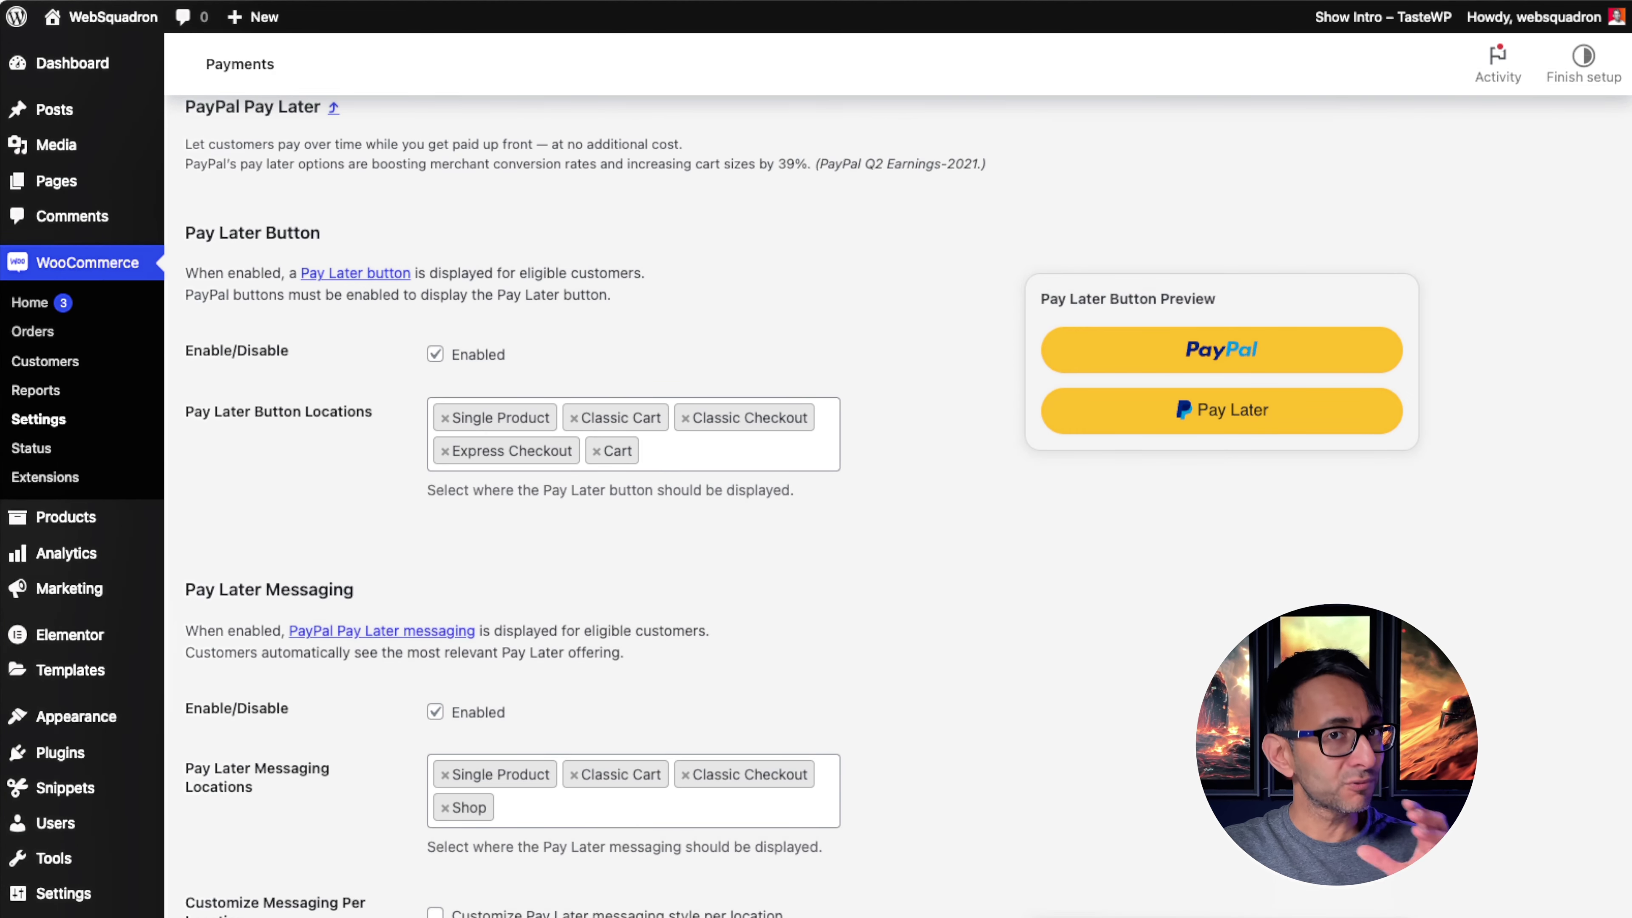
scroll(802, 508, down, 6)
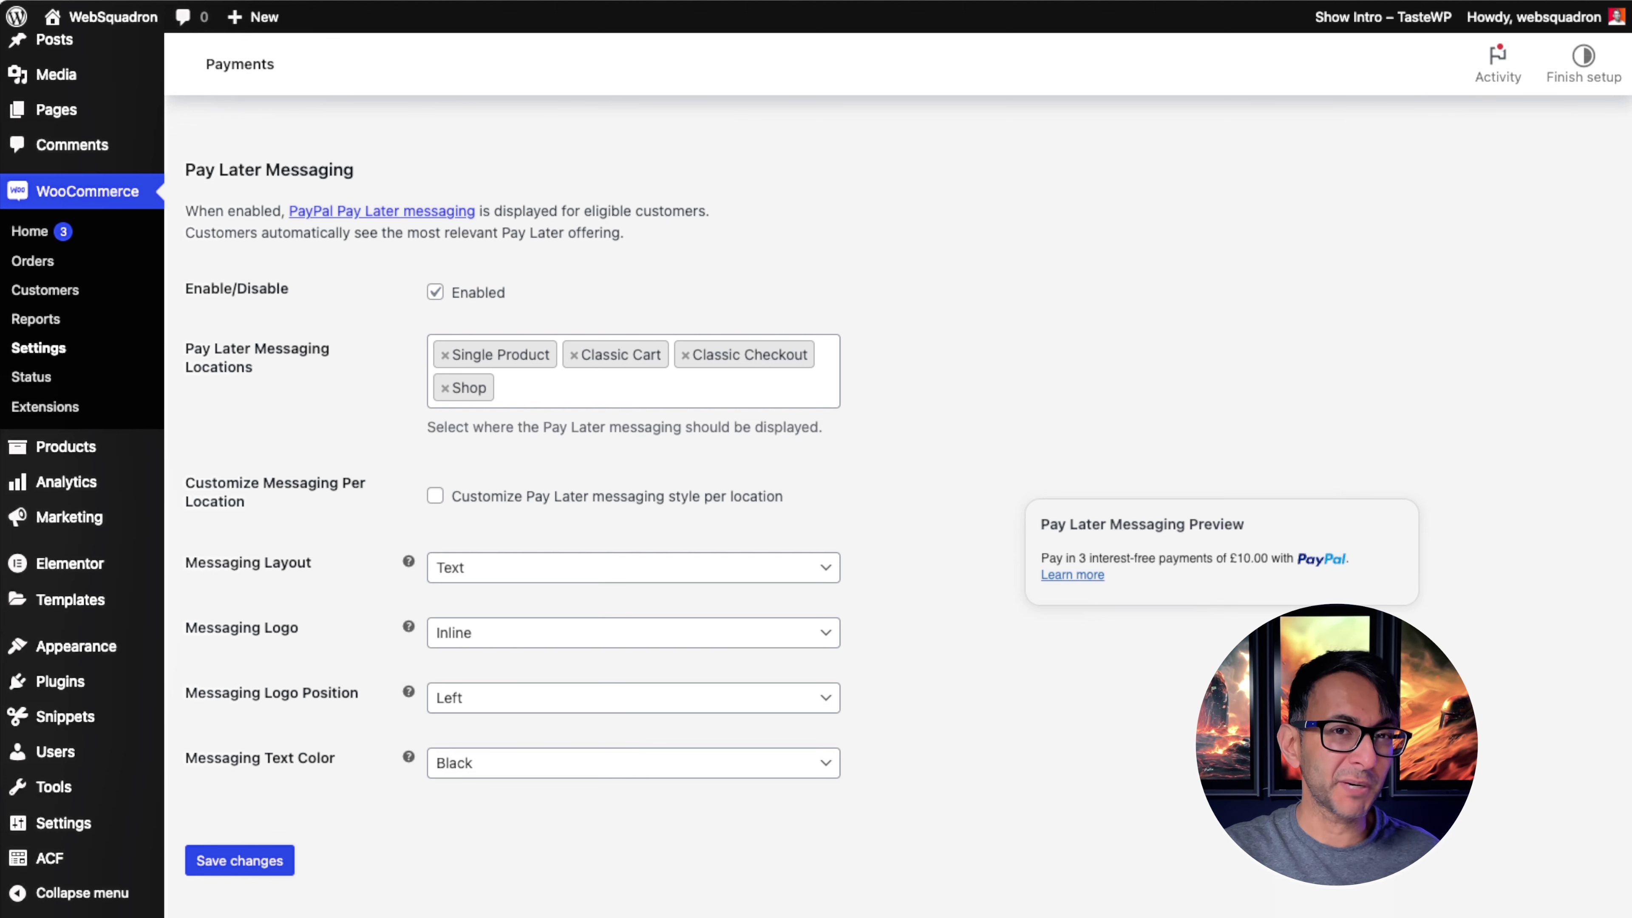
scroll(802, 489, down, 1)
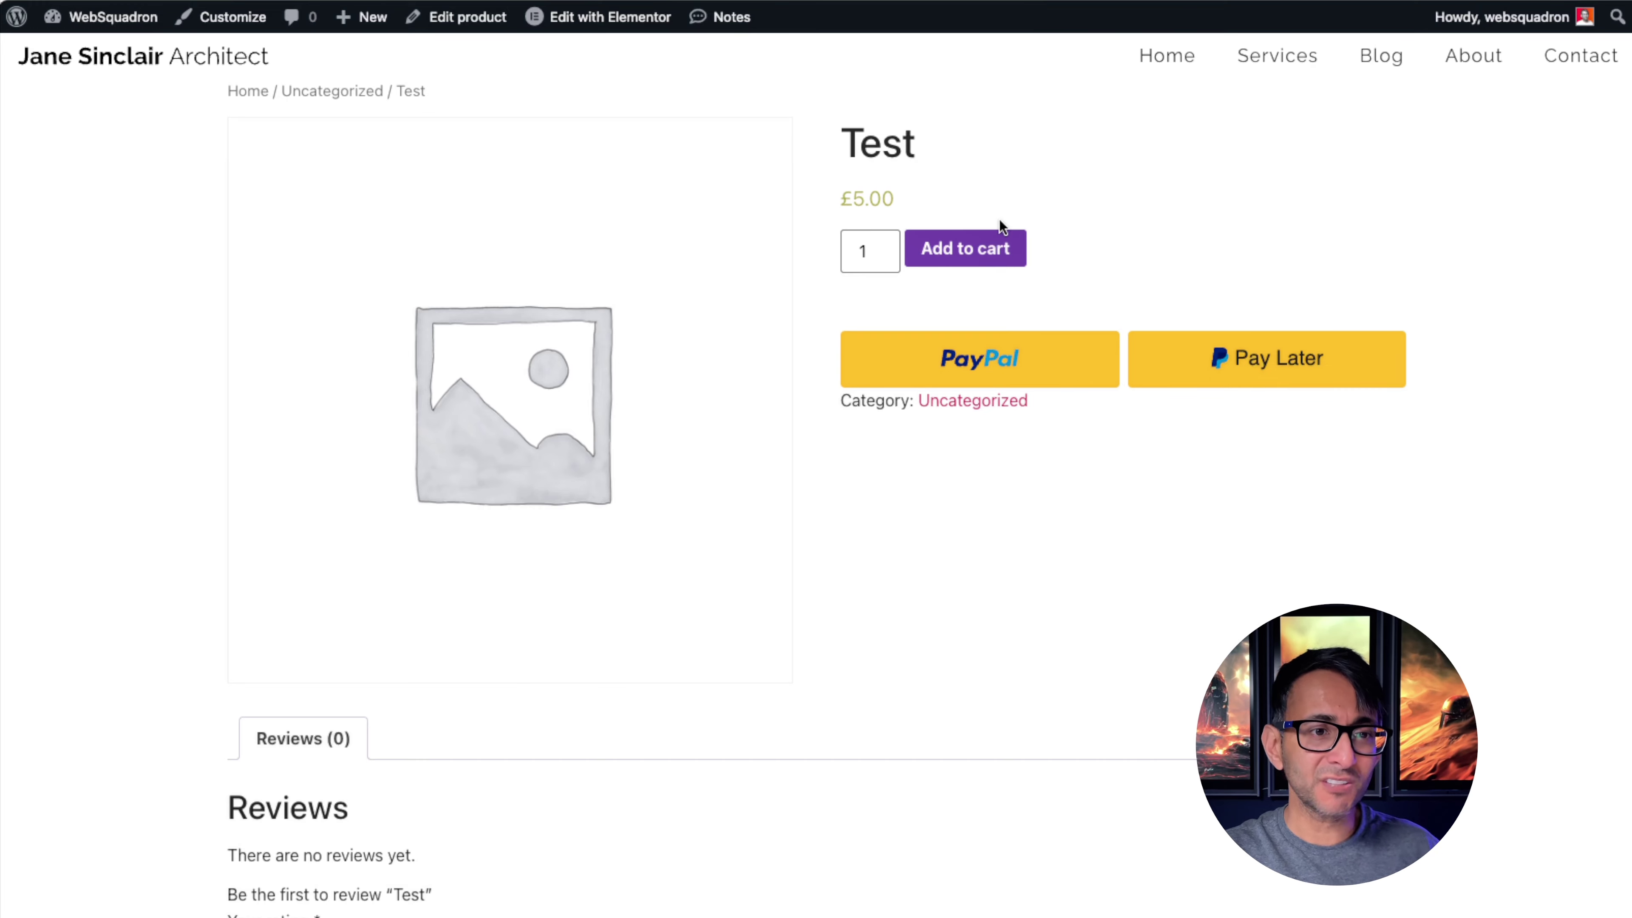
- Add one Test product to the cart and check the PayPal payment buttons on the cart page
click(996, 248)
scroll(996, 257, down, 2)
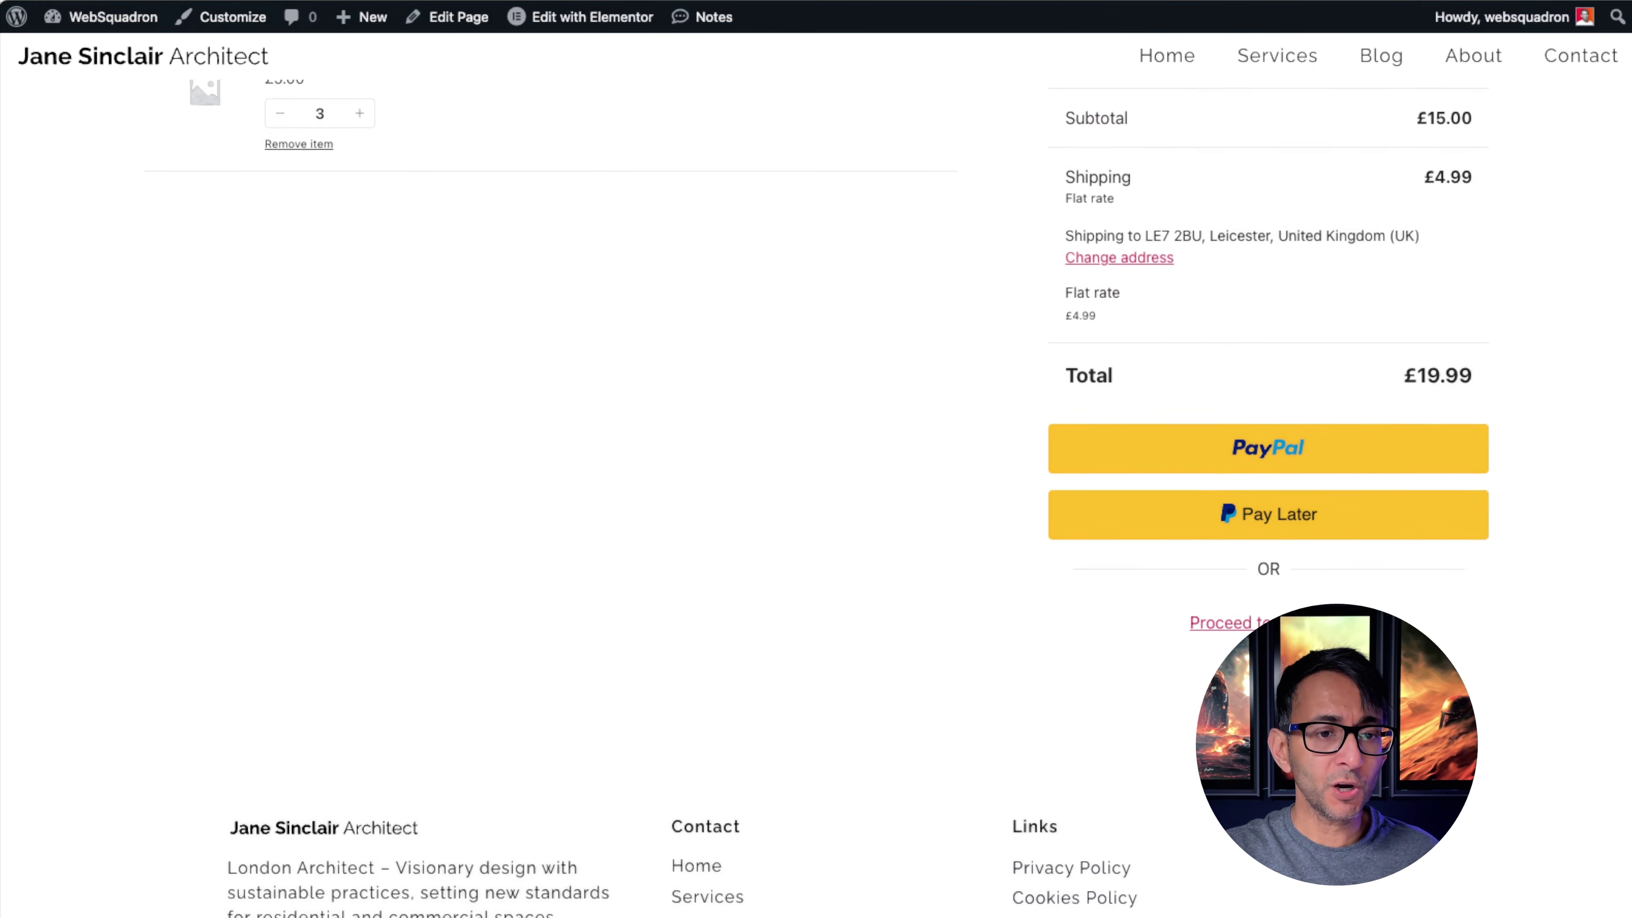
scroll(818, 499, down, 2)
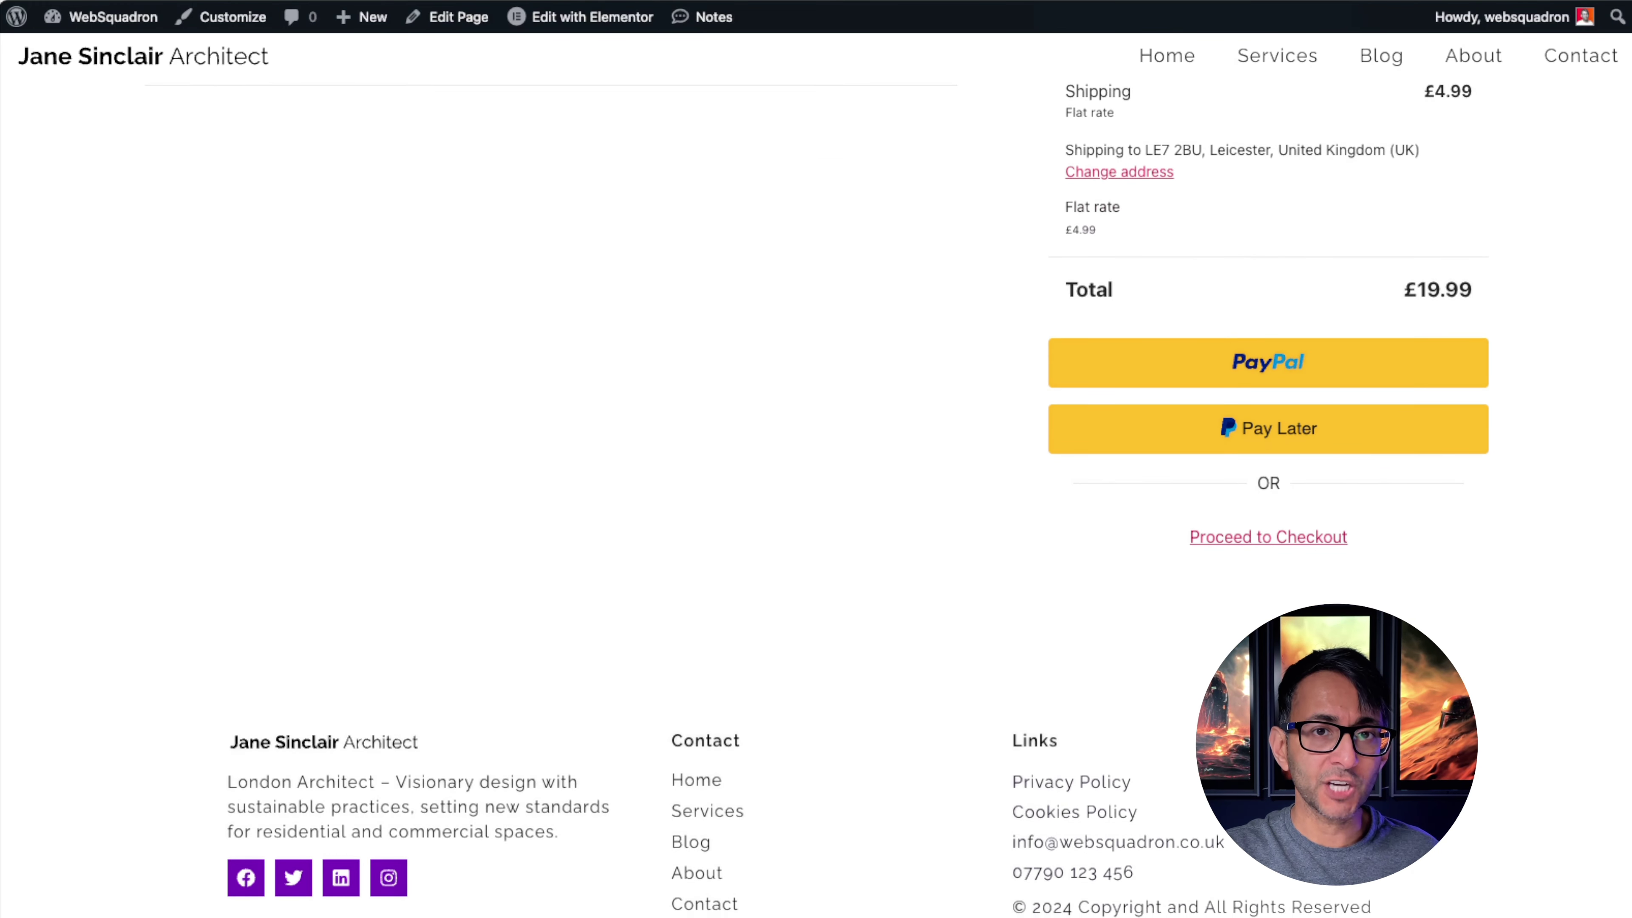
- Proceed from the cart to checkout and compare the two PayPal choices under Payment options
click(1298, 547)
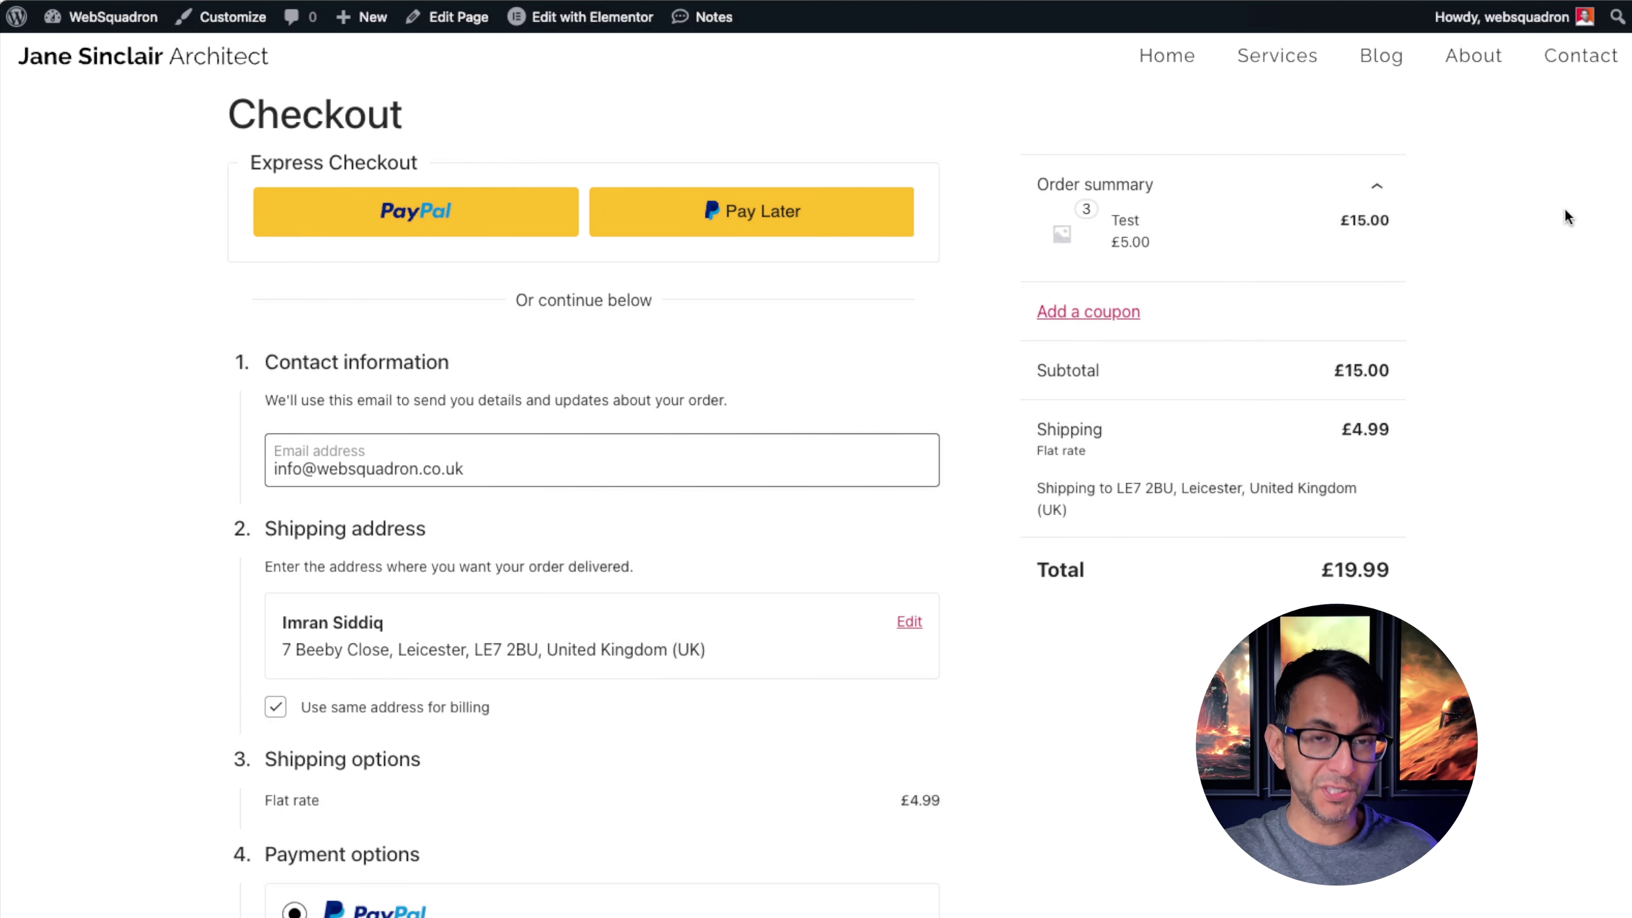
scroll(816, 475, down, 2)
scroll(816, 476, down, 8)
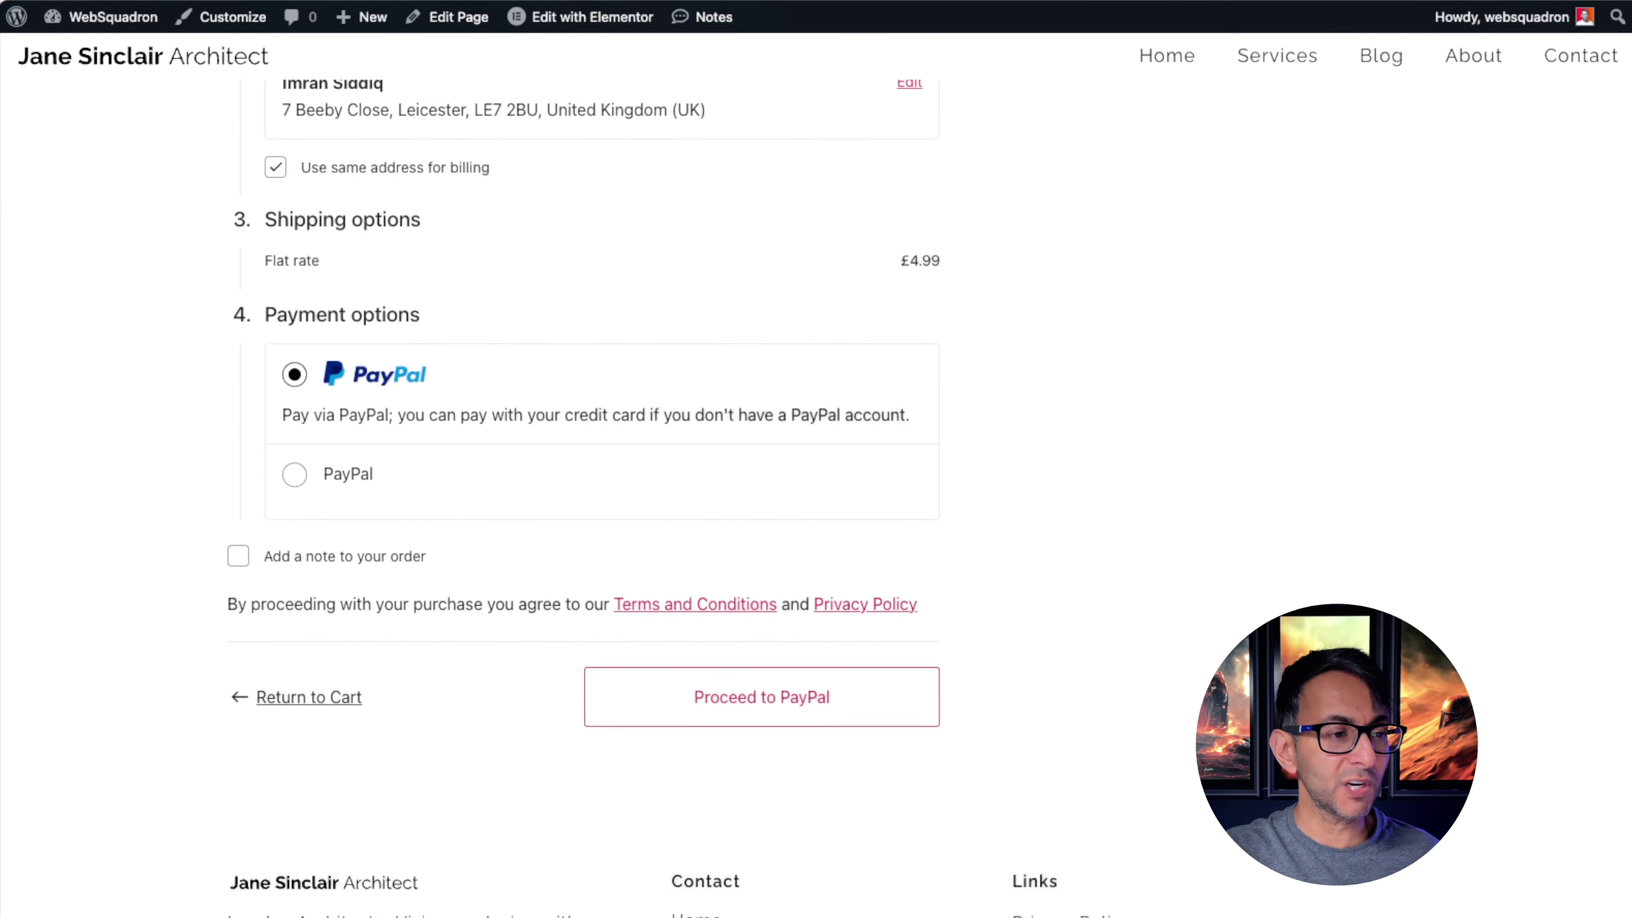
click(294, 328)
click(295, 233)
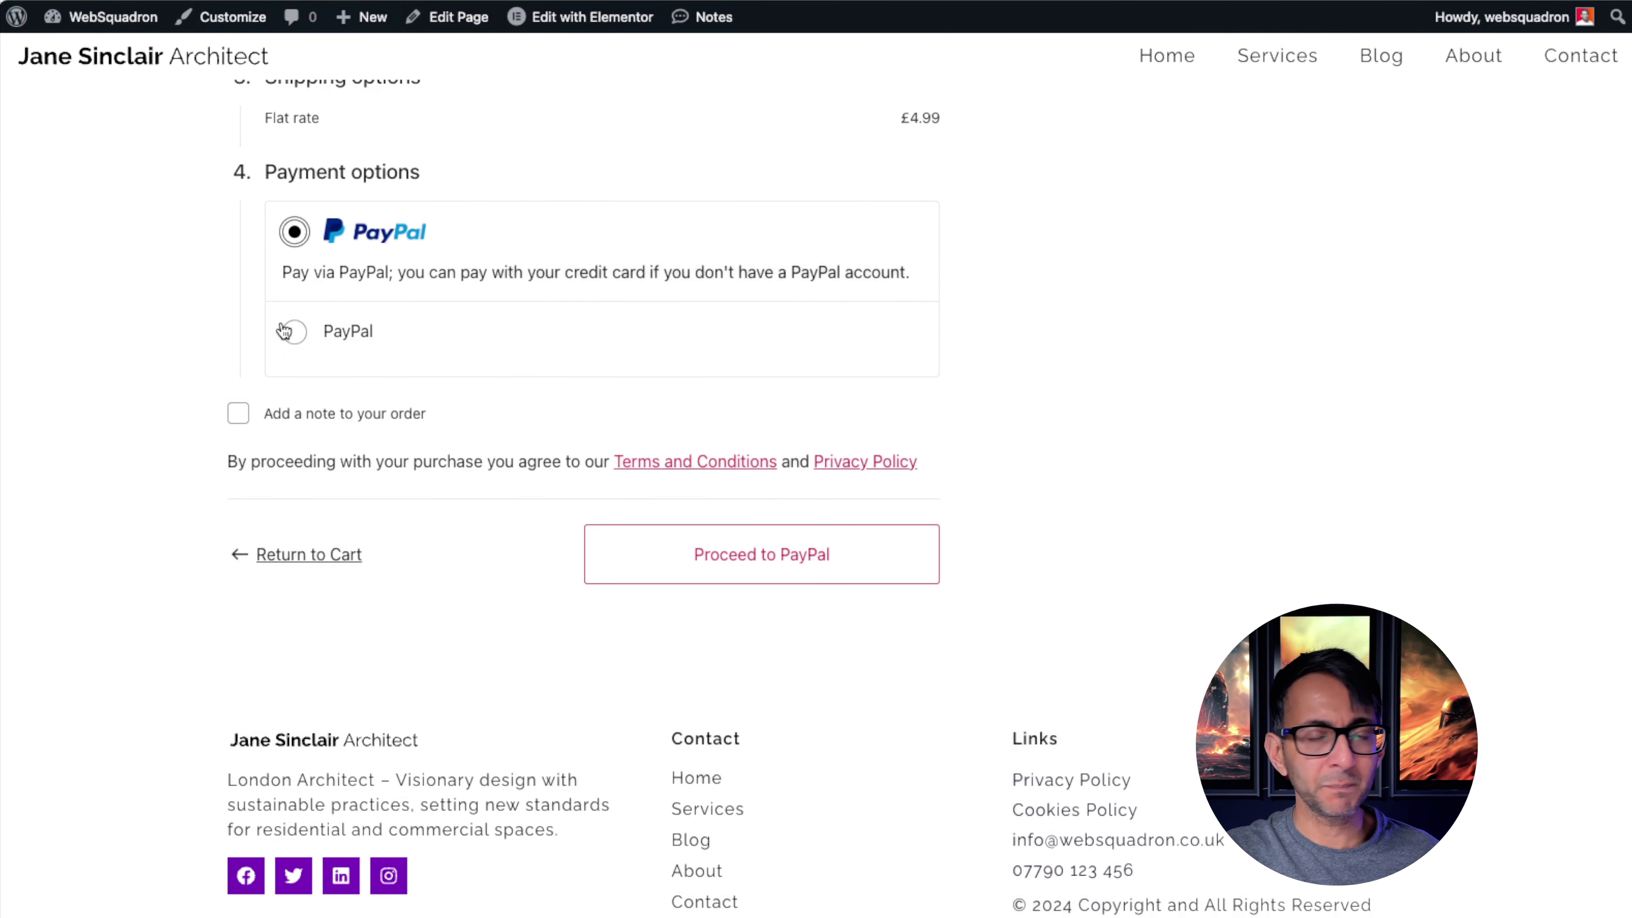
click(287, 332)
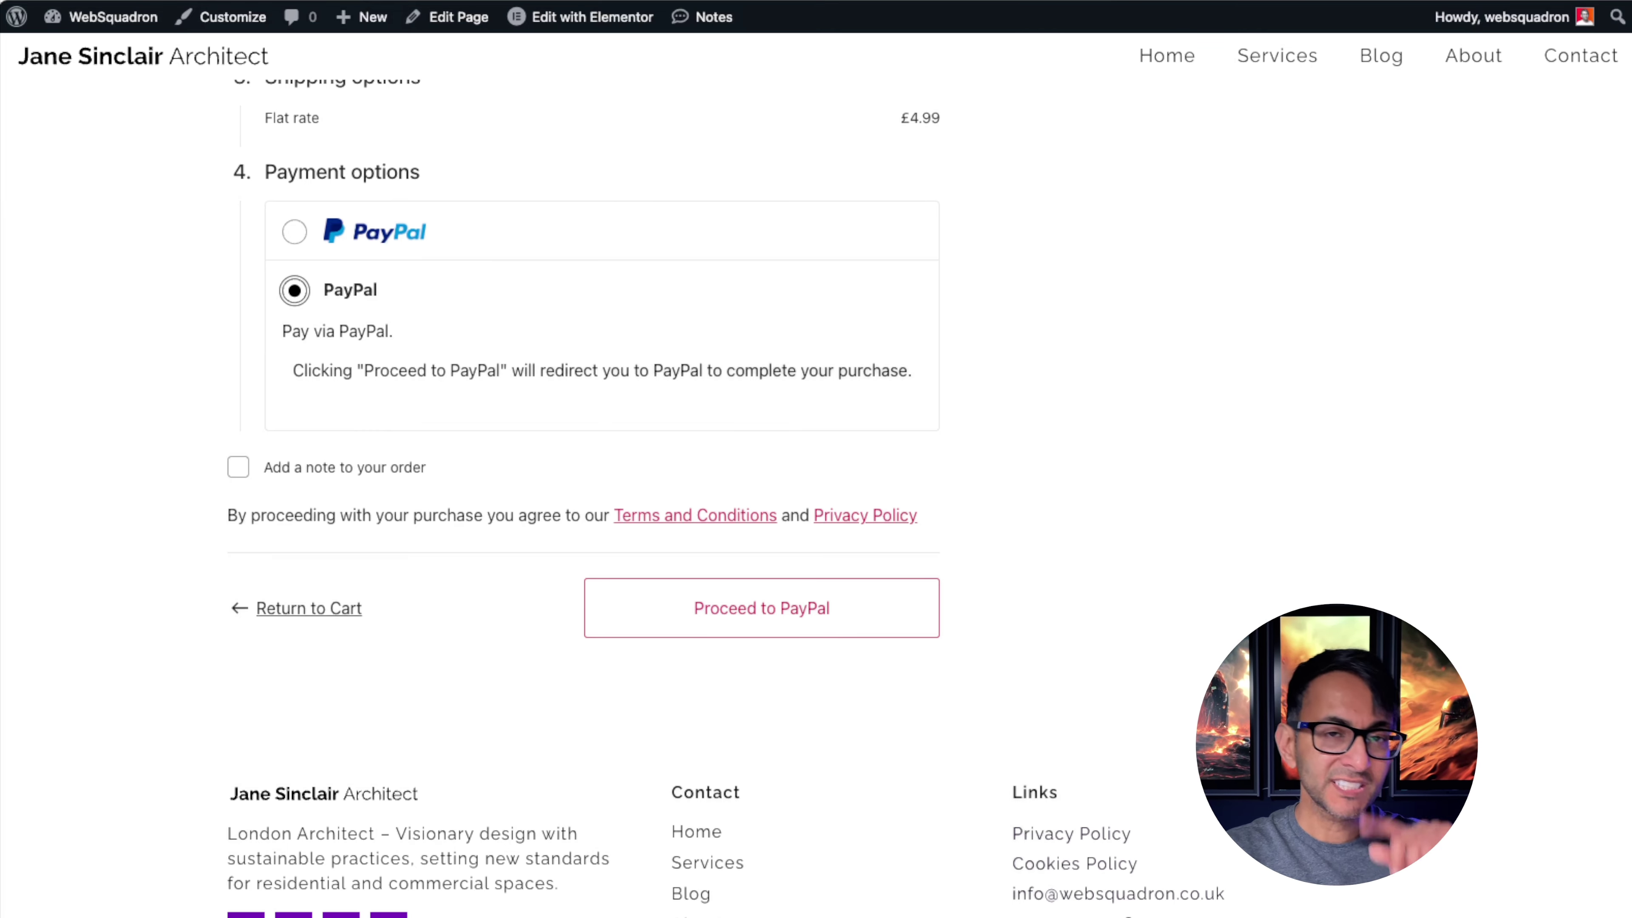
- Disable the PayPal Standard payment method in the WooCommerce payment settings and save the changes
click(1060, 2)
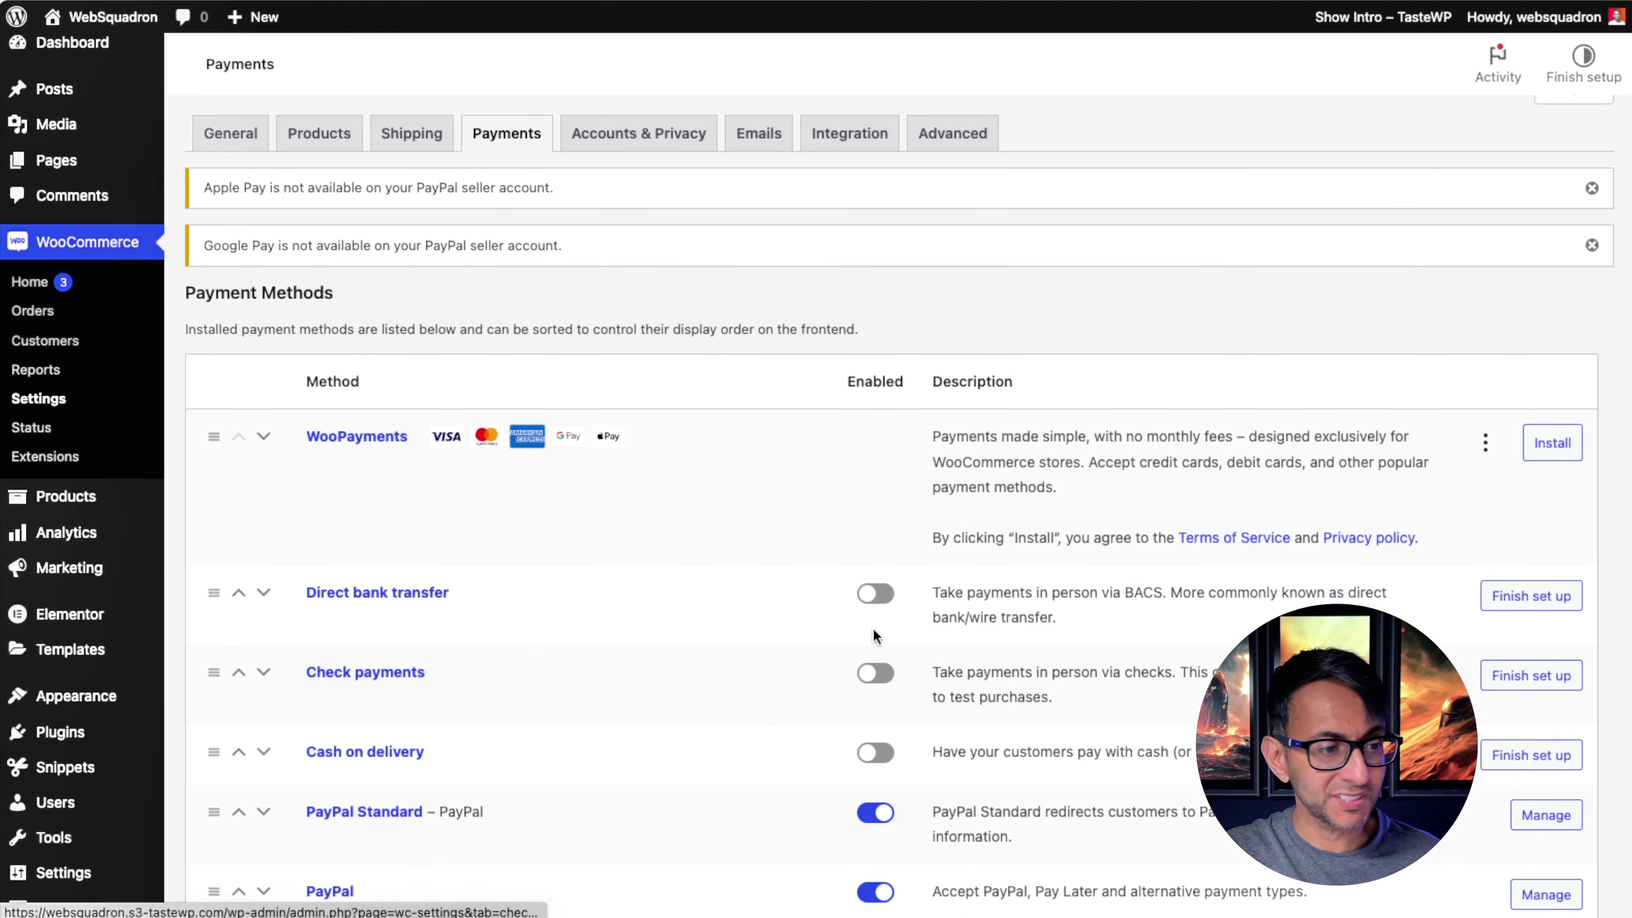
scroll(874, 629, down, 4)
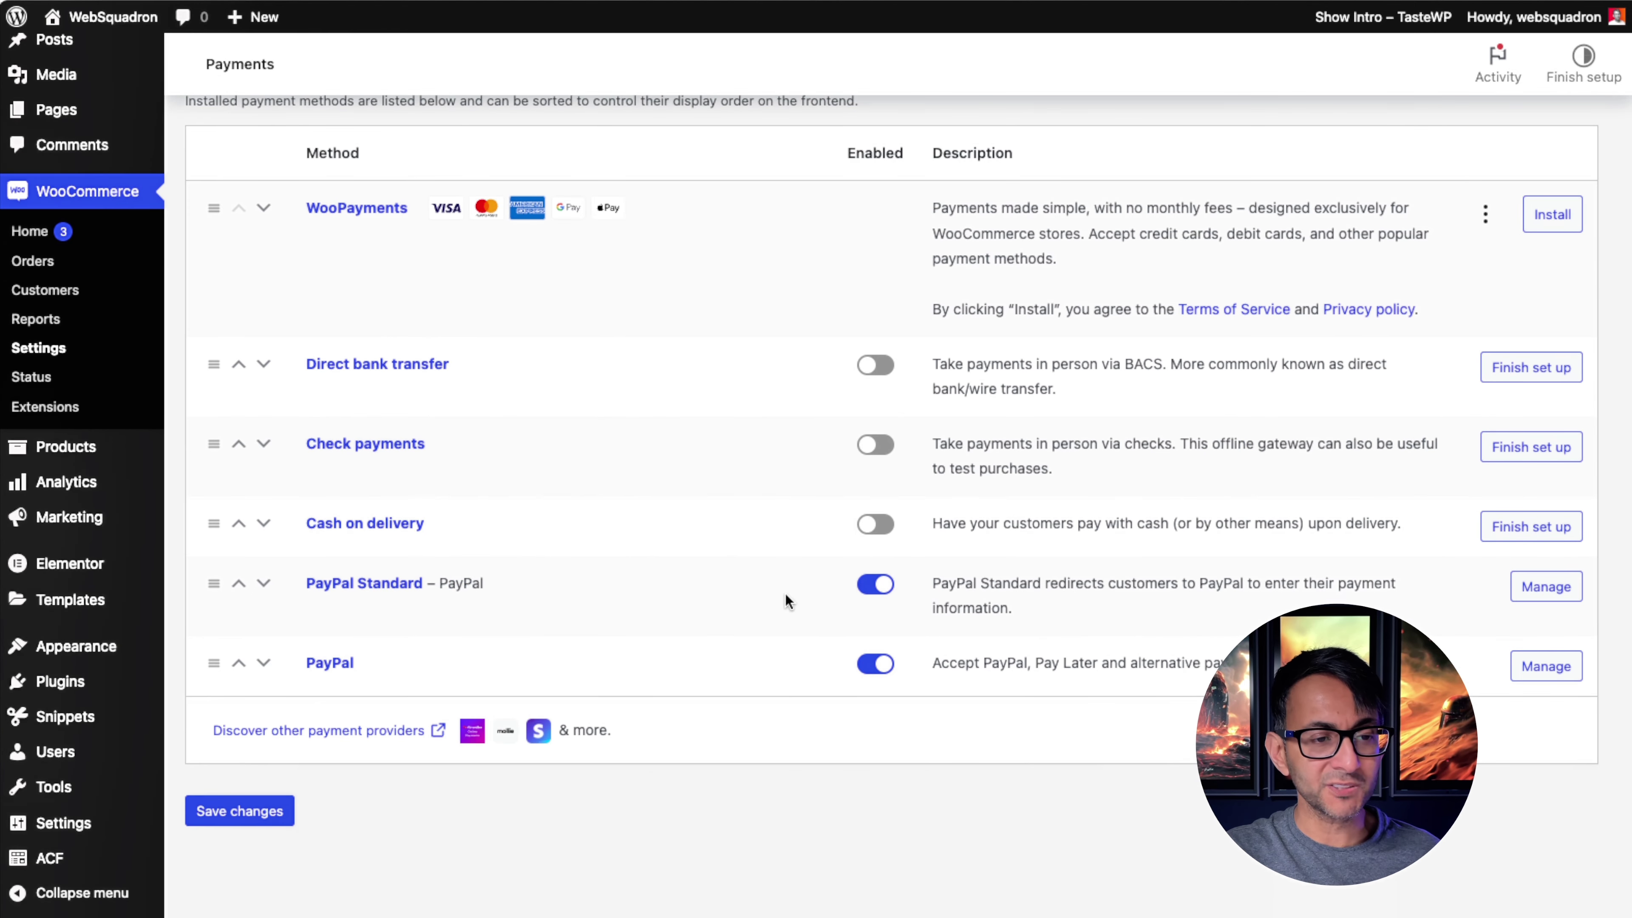
click(876, 585)
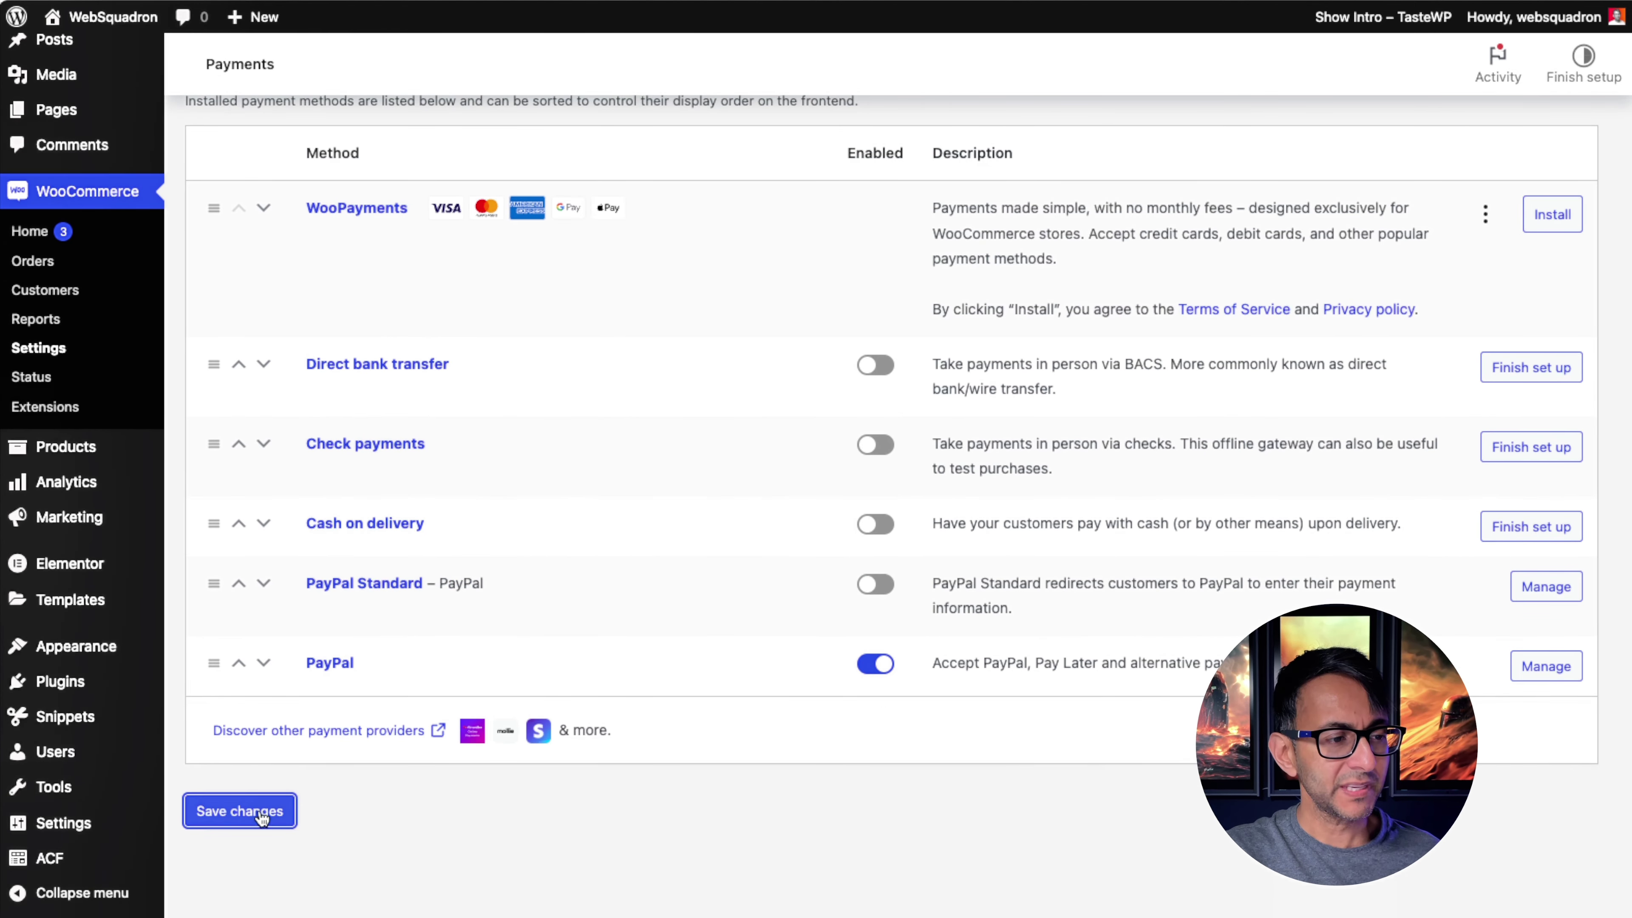
click(244, 811)
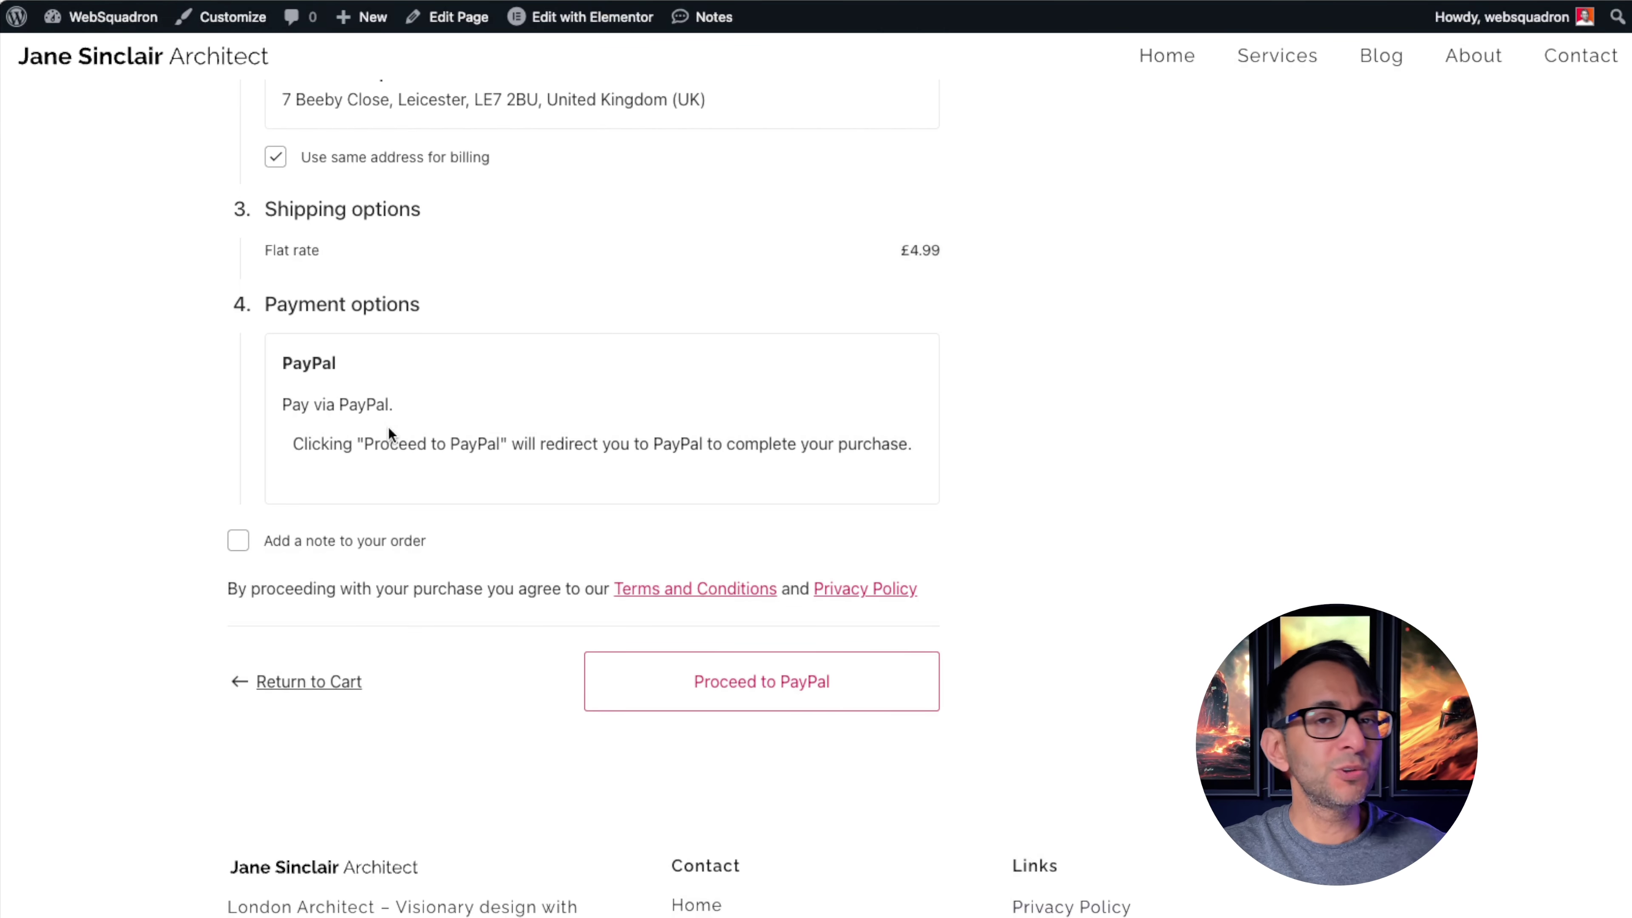
- Check the payment options on the storefront checkout page
scroll(1043, 564, up, 5)
scroll(989, 505, down, 5)
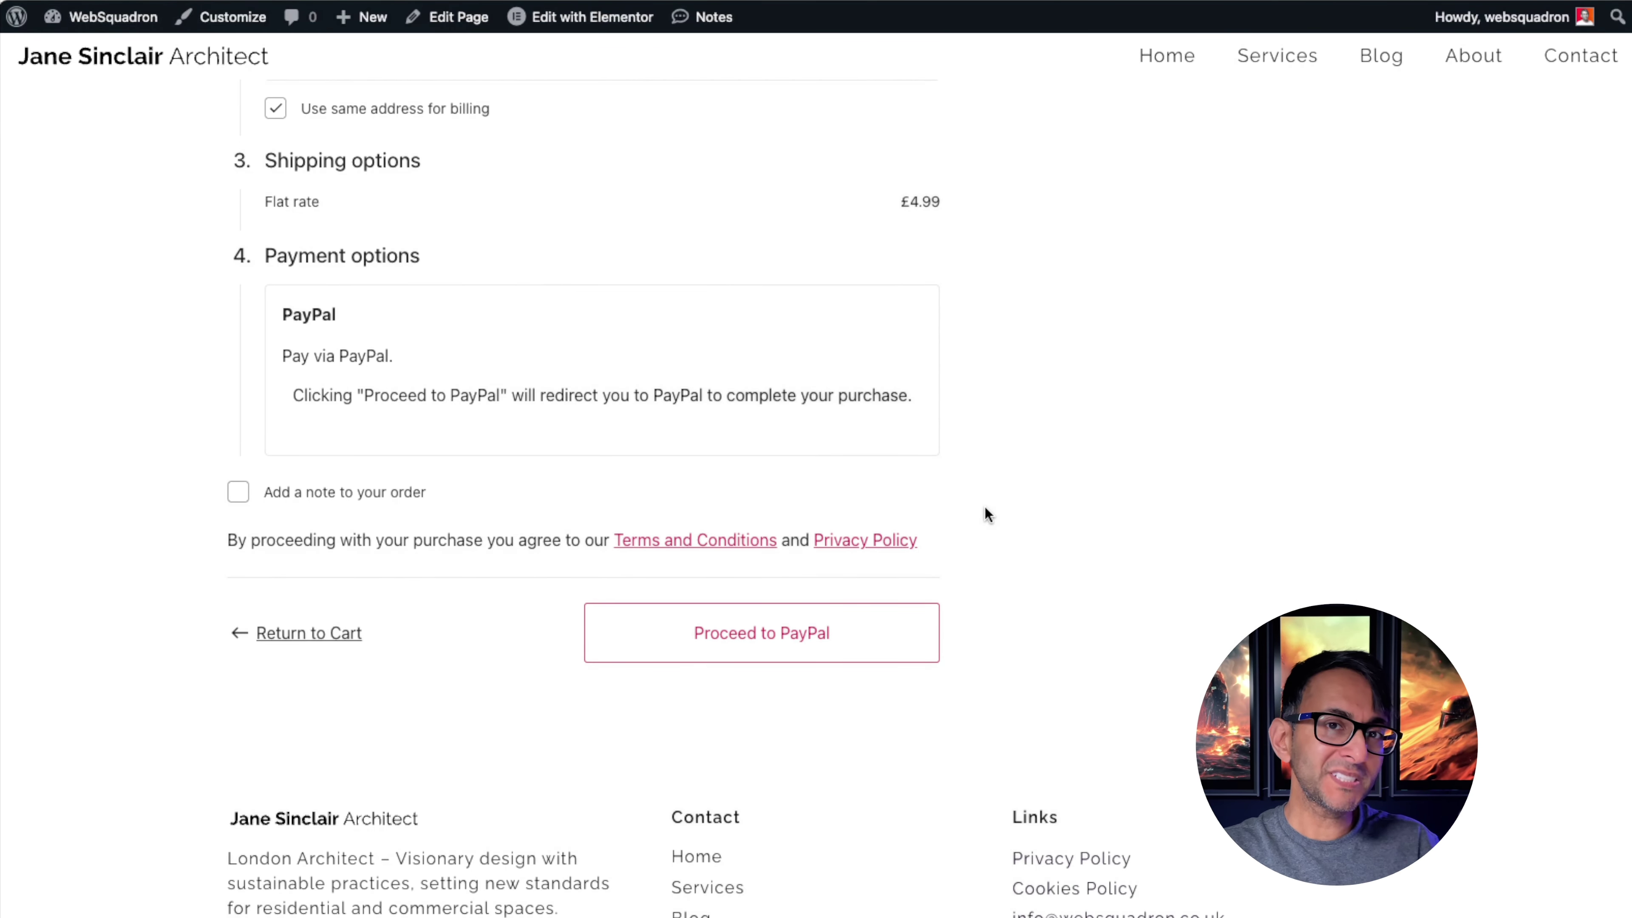
scroll(986, 508, down, 1)
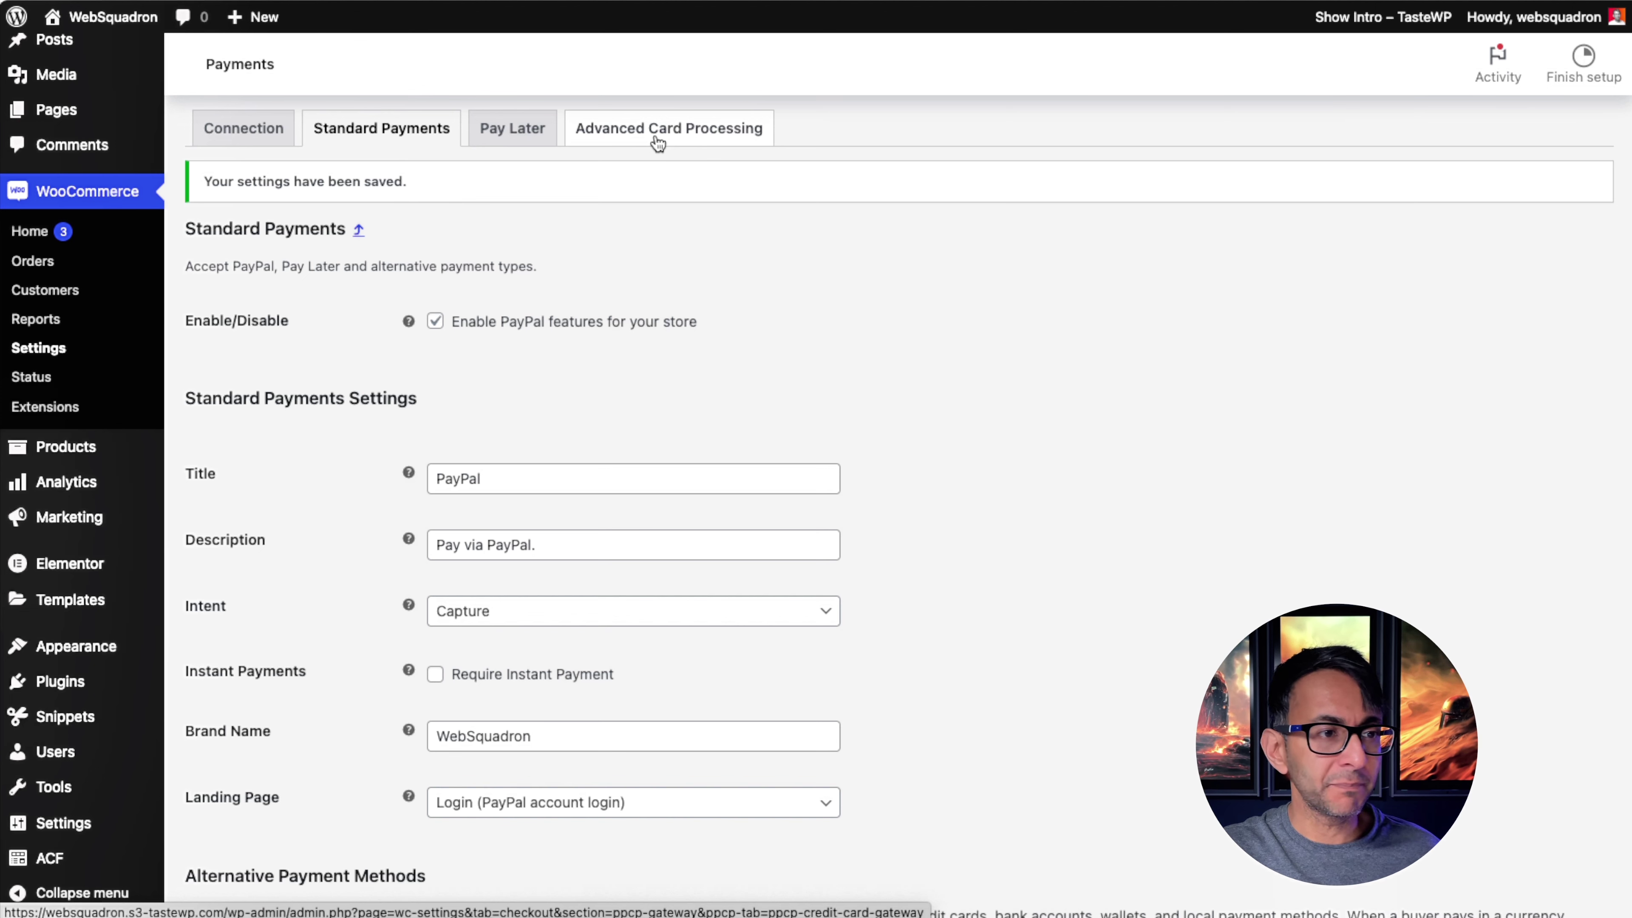
- Try the Require Instant Payment option in the PayPal Standard Payments settings, and turn it back off
click(436, 679)
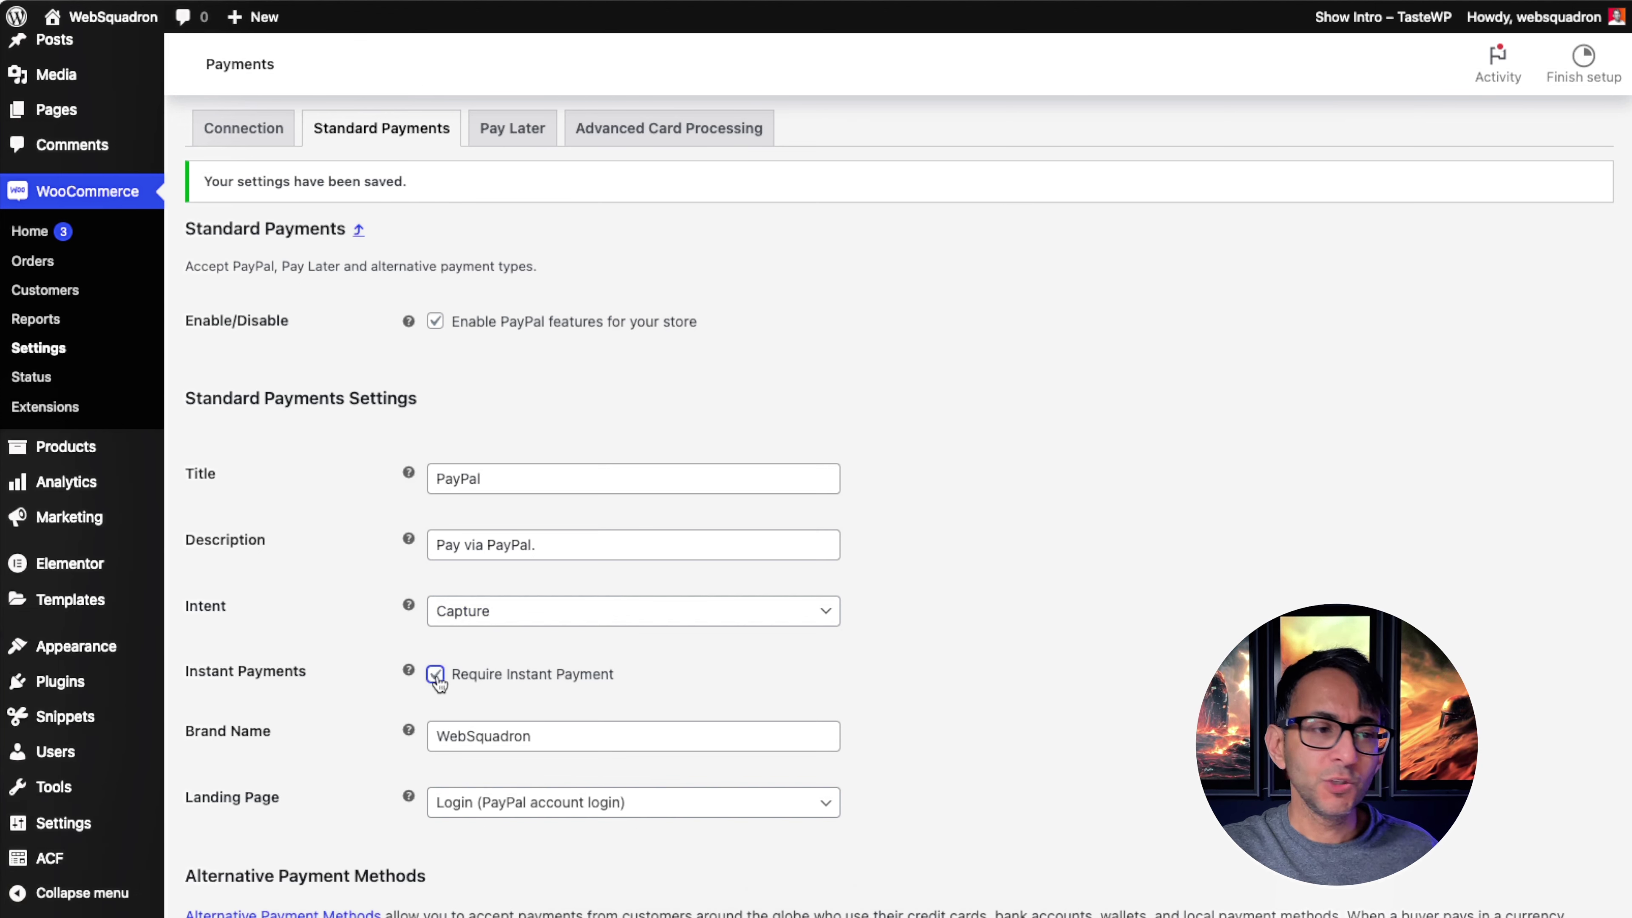
click(437, 677)
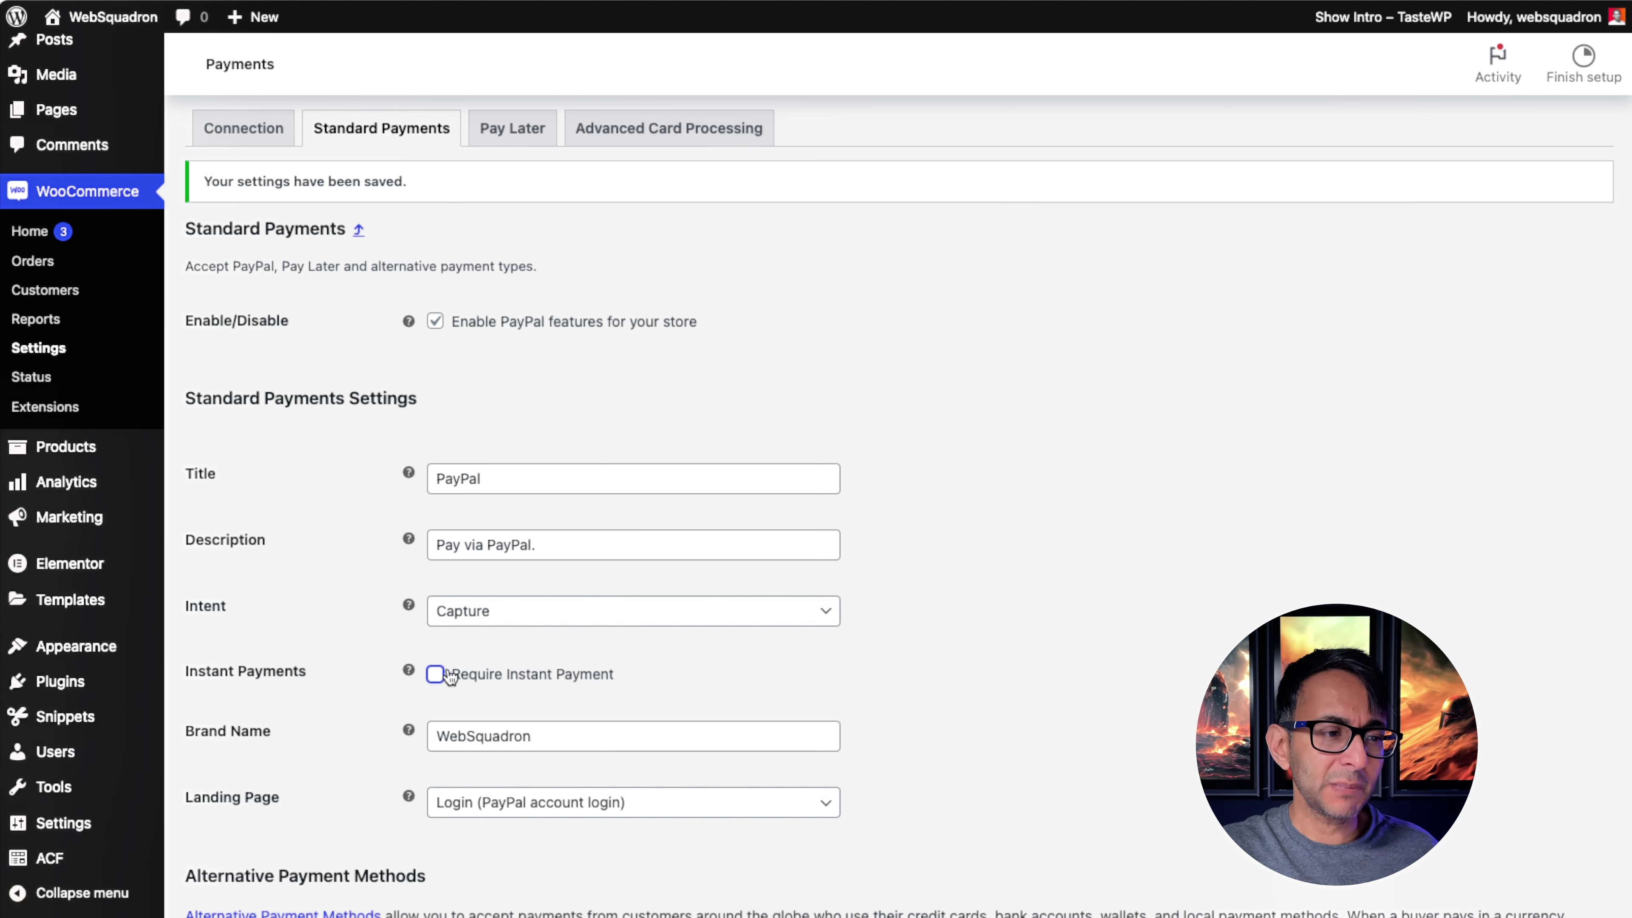
- Try American Express as a disabled card in Advanced Card Processing, remove it, and save the settings with card processing enabled
click(695, 132)
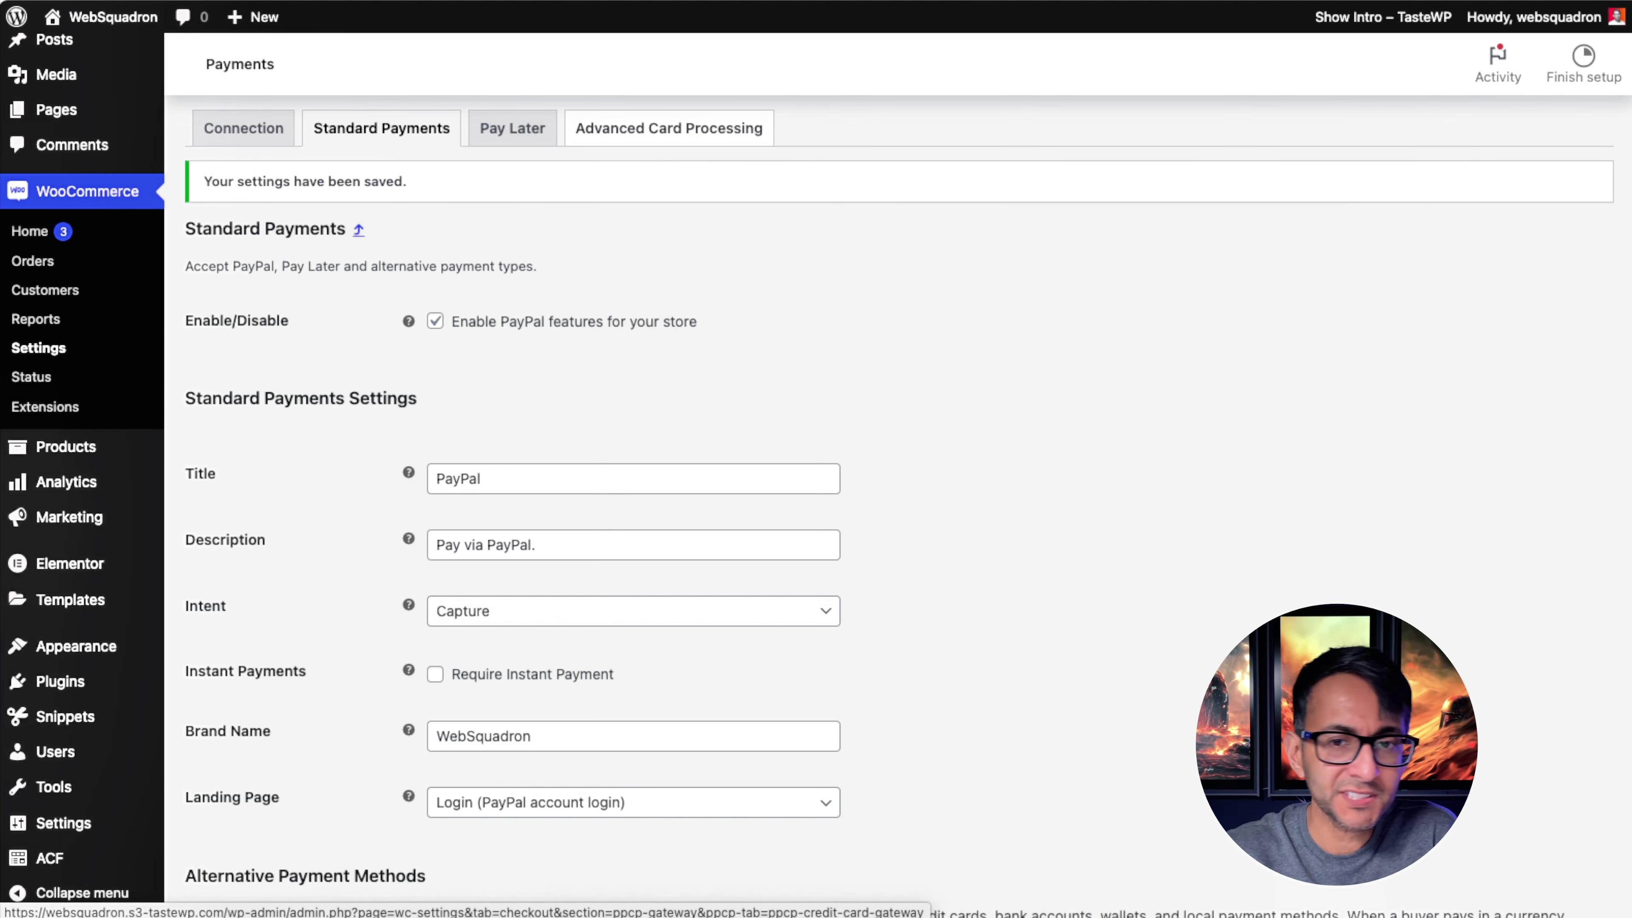
click(628, 396)
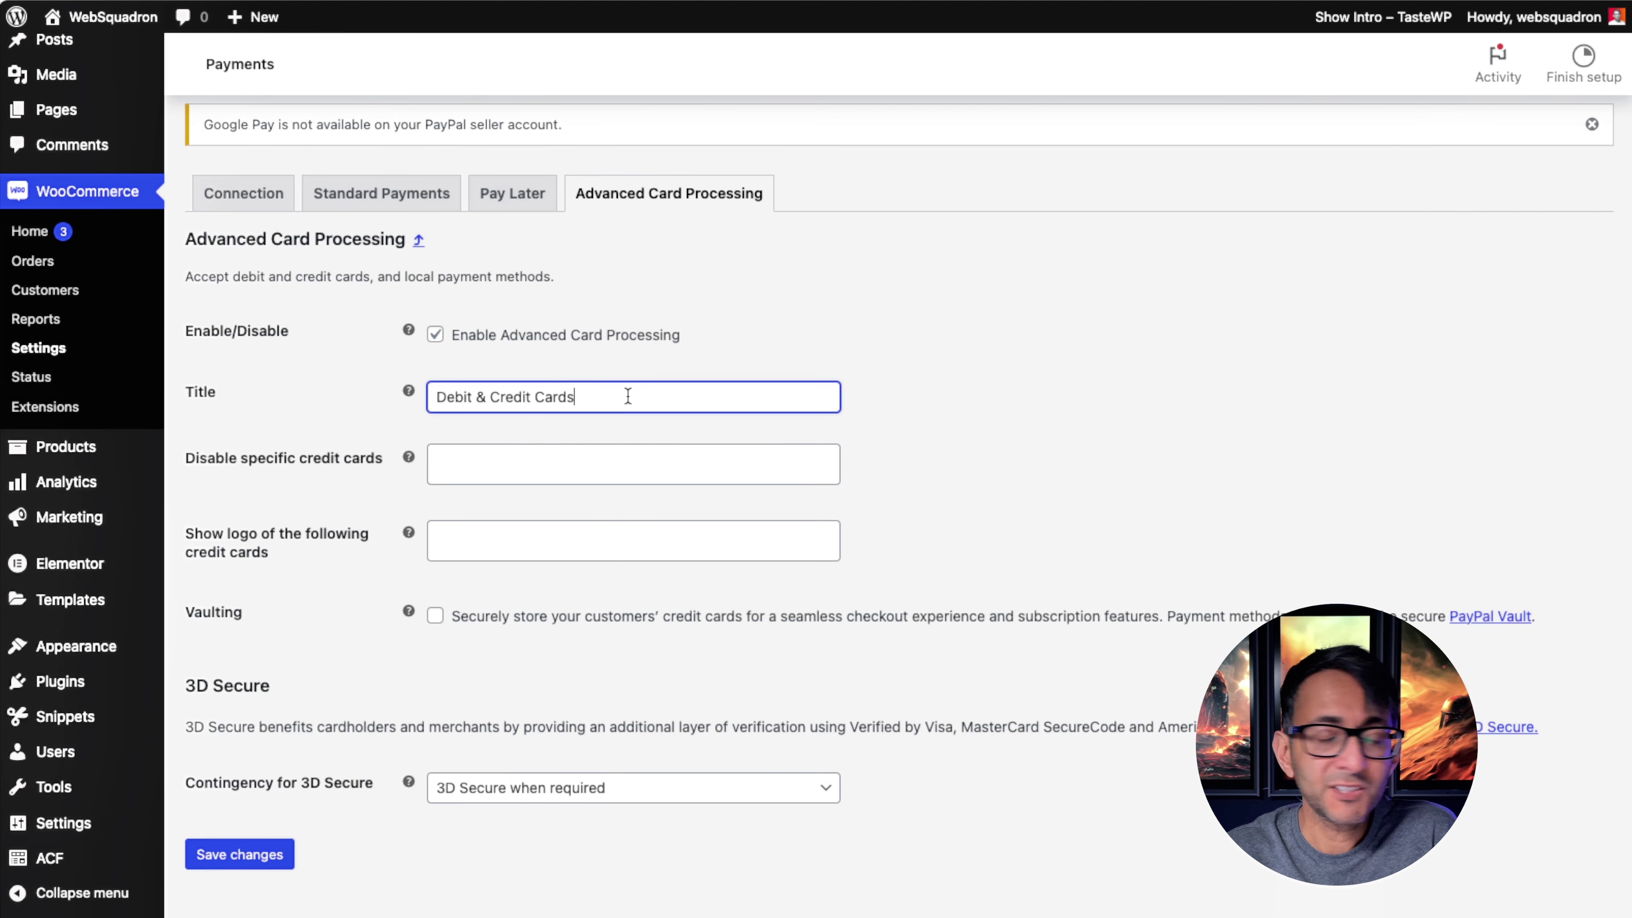
click(567, 459)
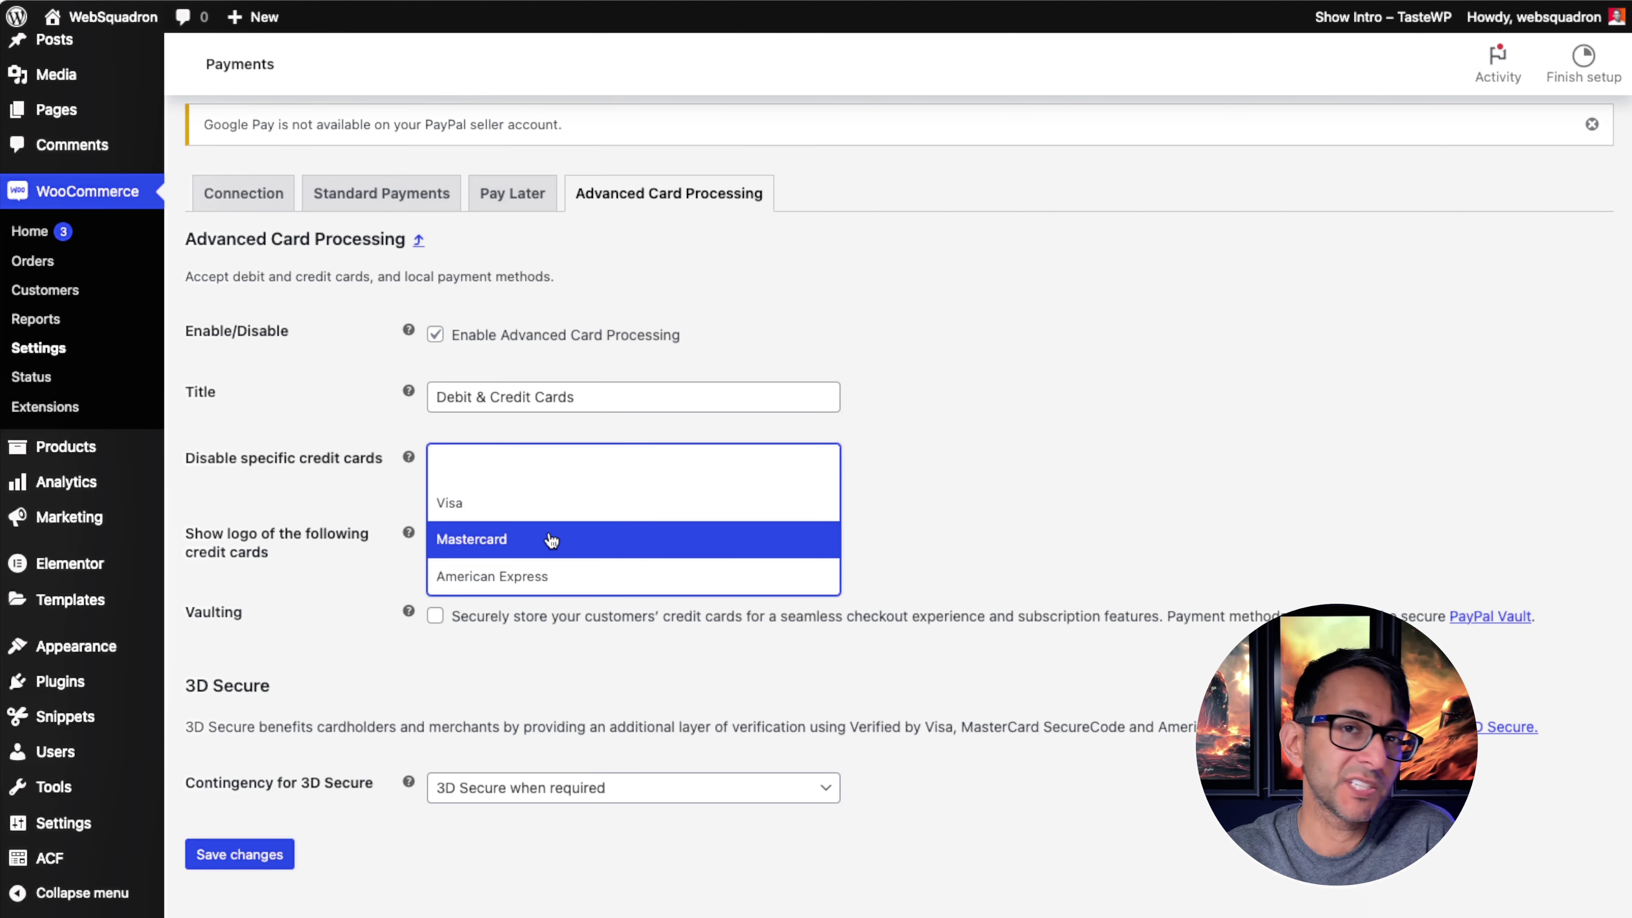
click(562, 567)
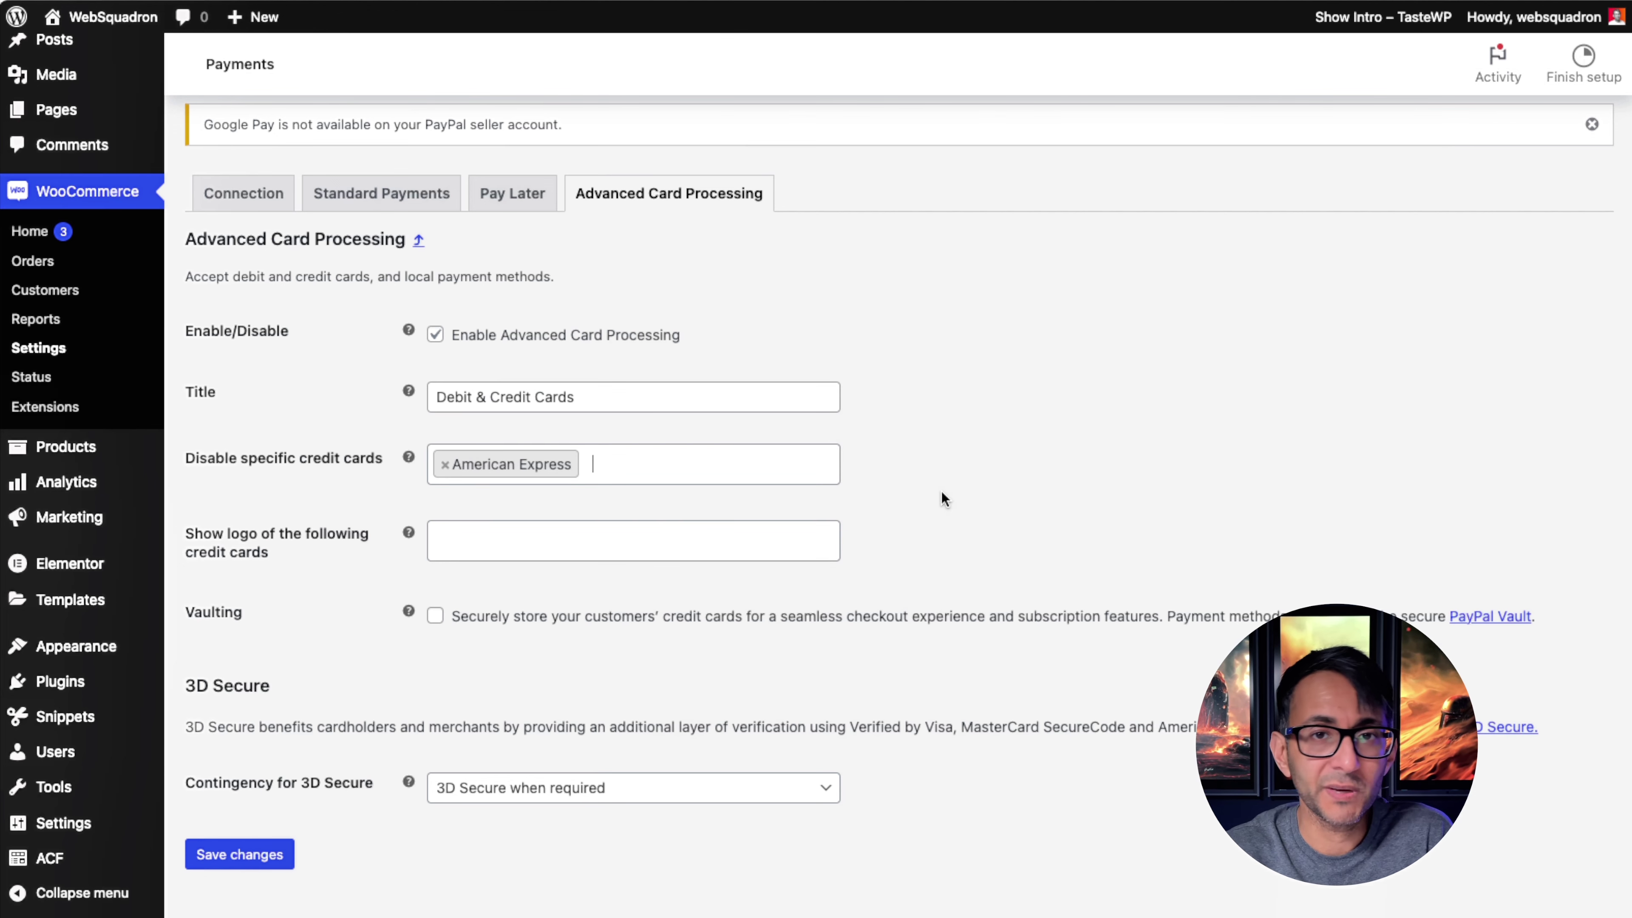
click(443, 468)
click(1030, 494)
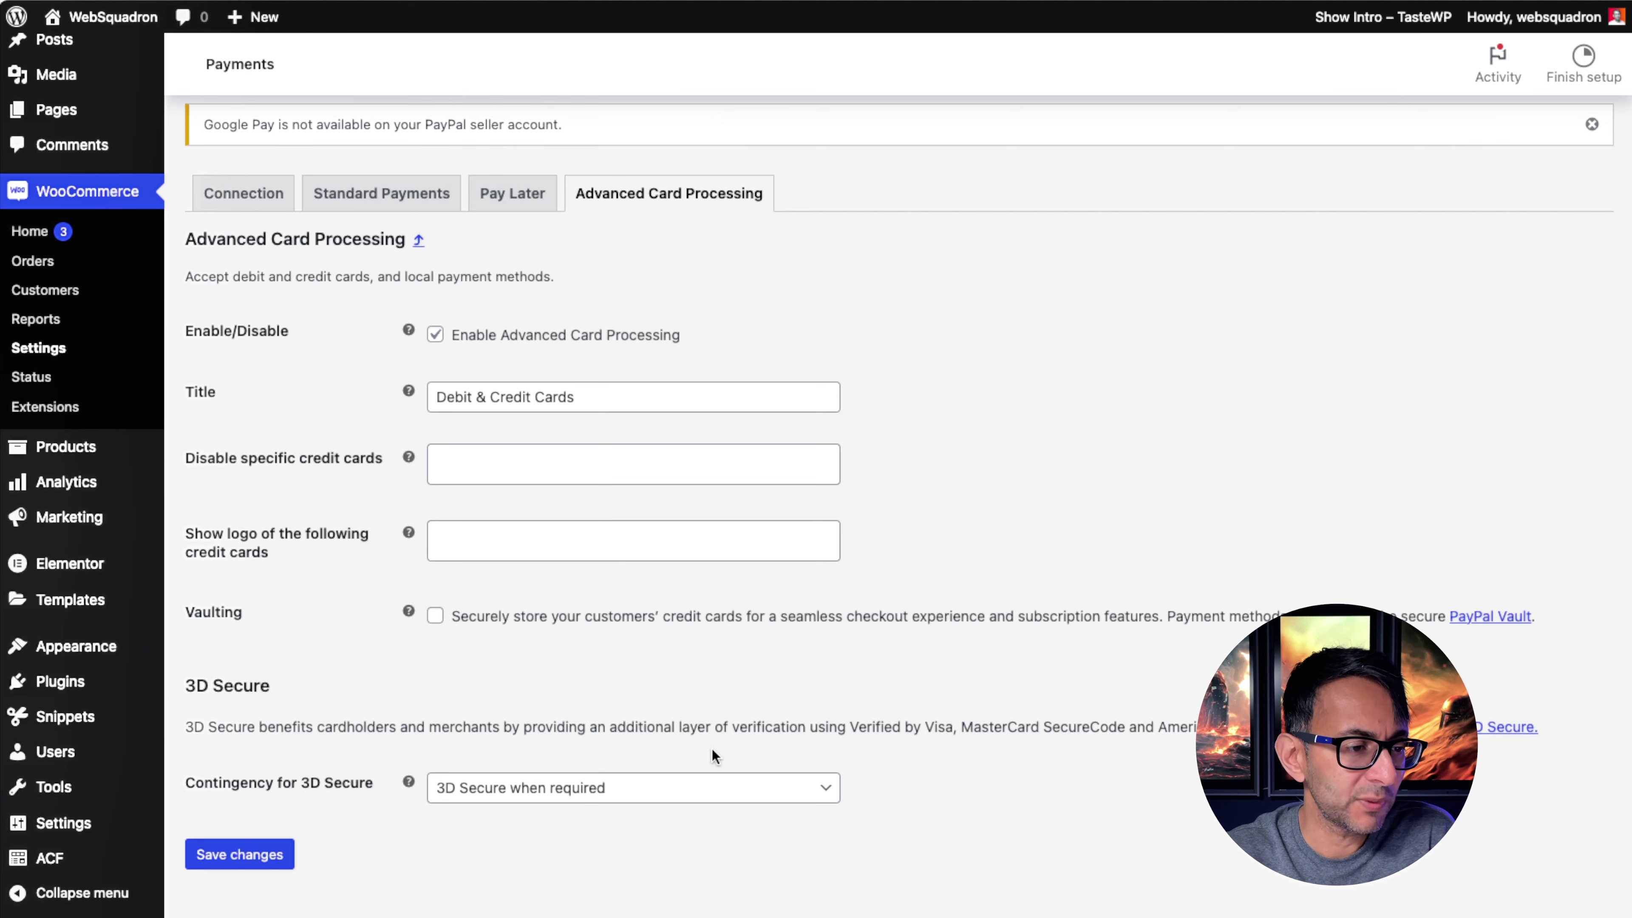
click(264, 864)
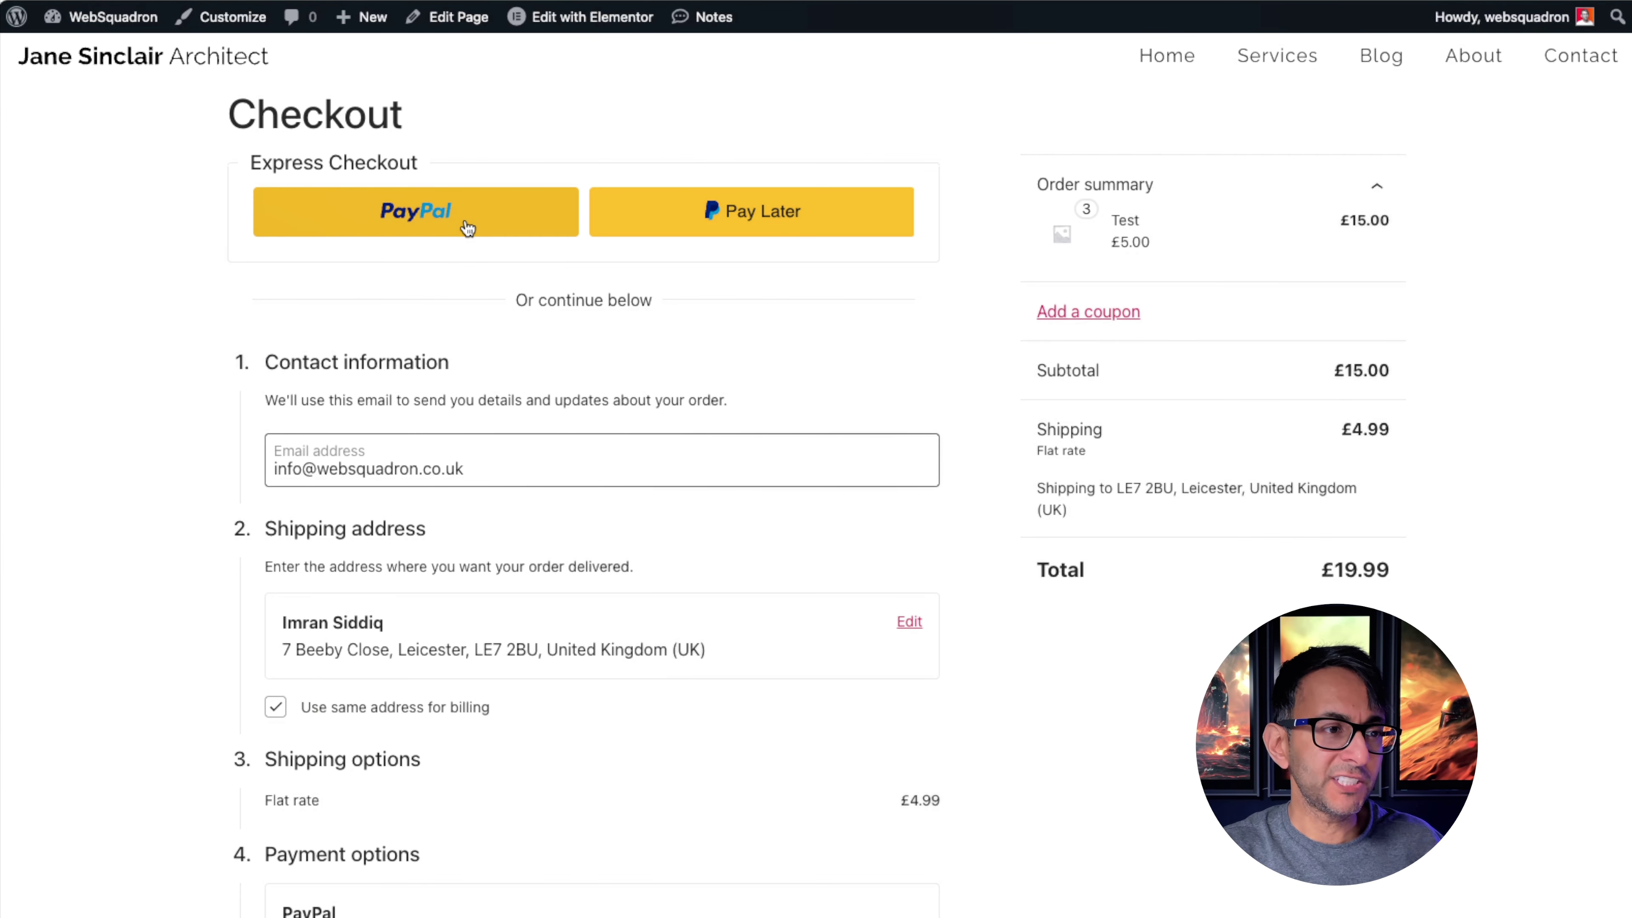
- Proceed from the storefront checkout to PayPal and choose to pay by debit or credit card
scroll(510, 258, down, 10)
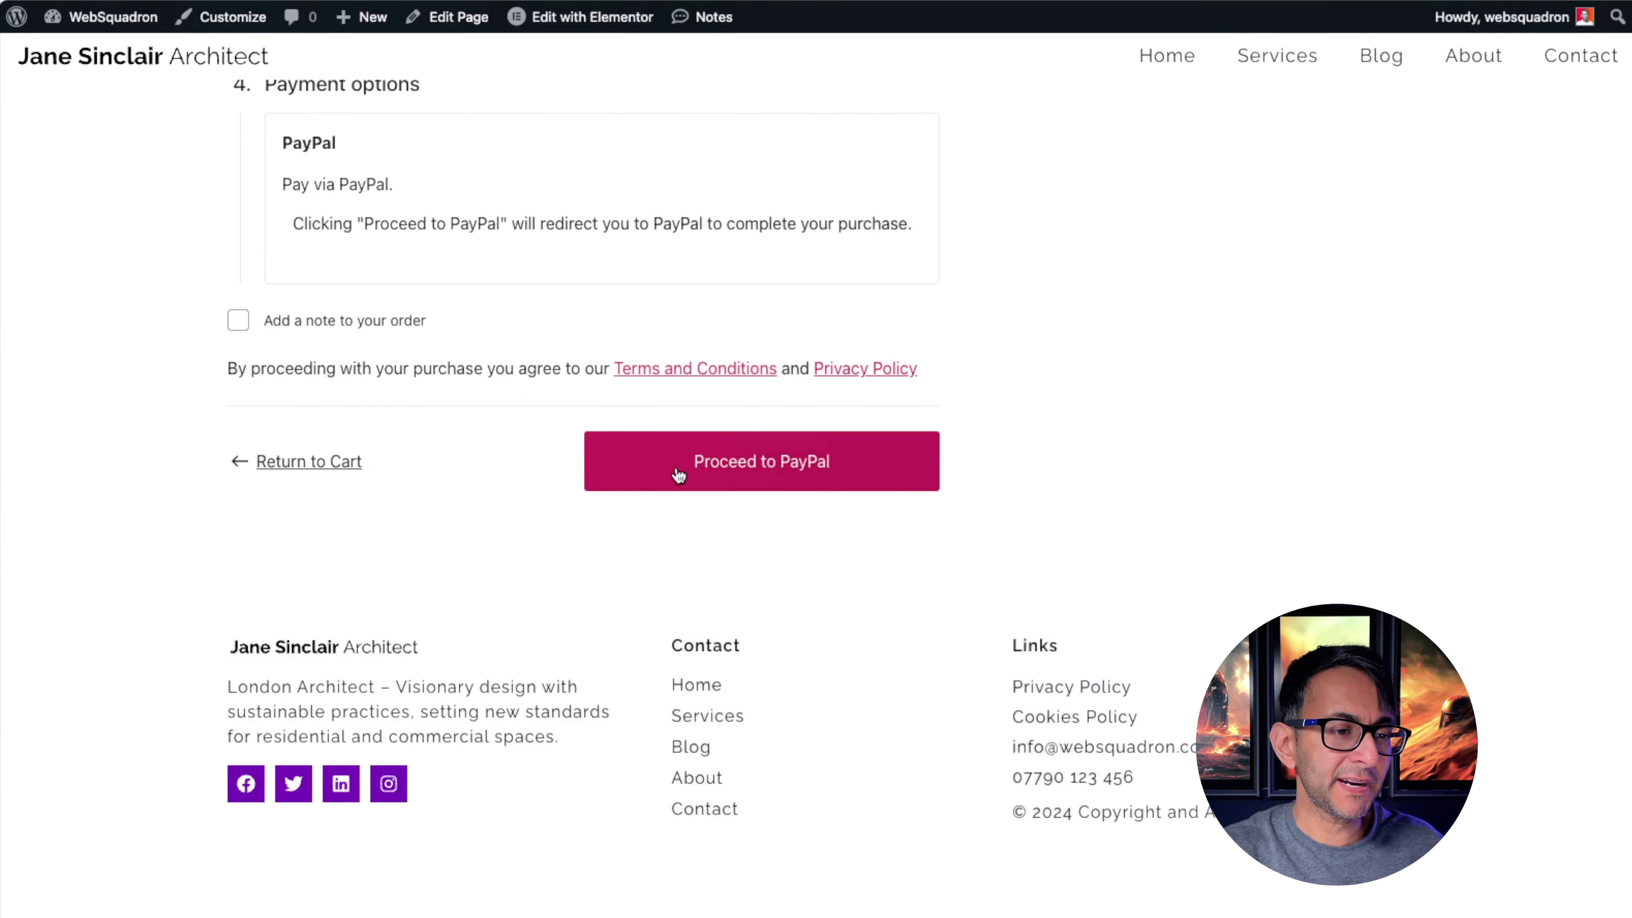
click(776, 476)
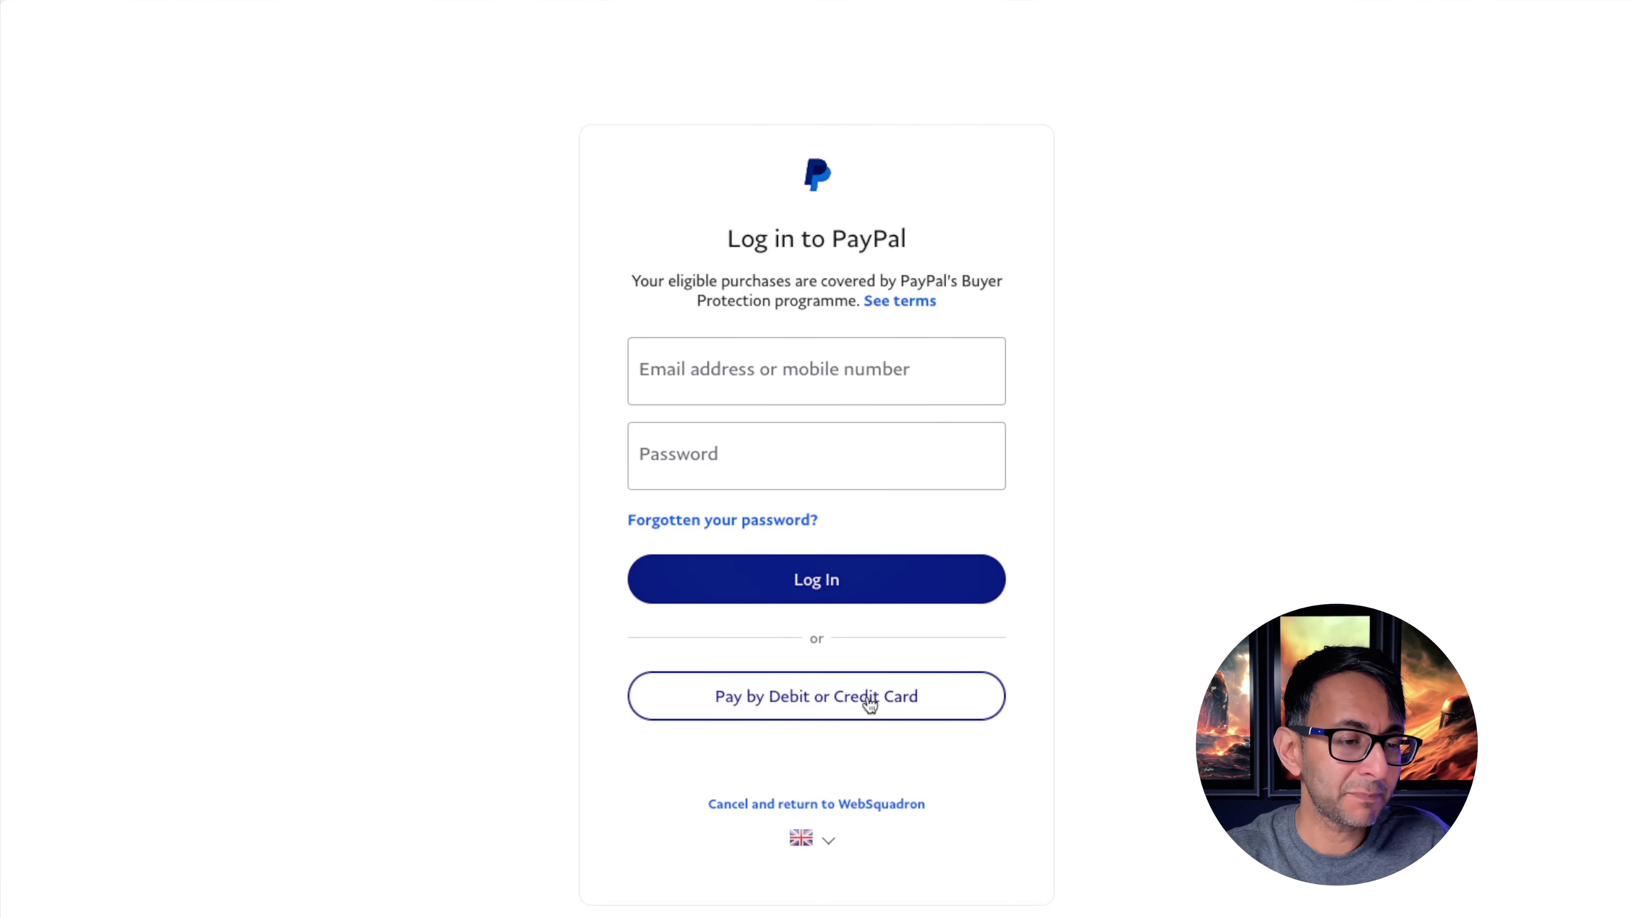
click(869, 700)
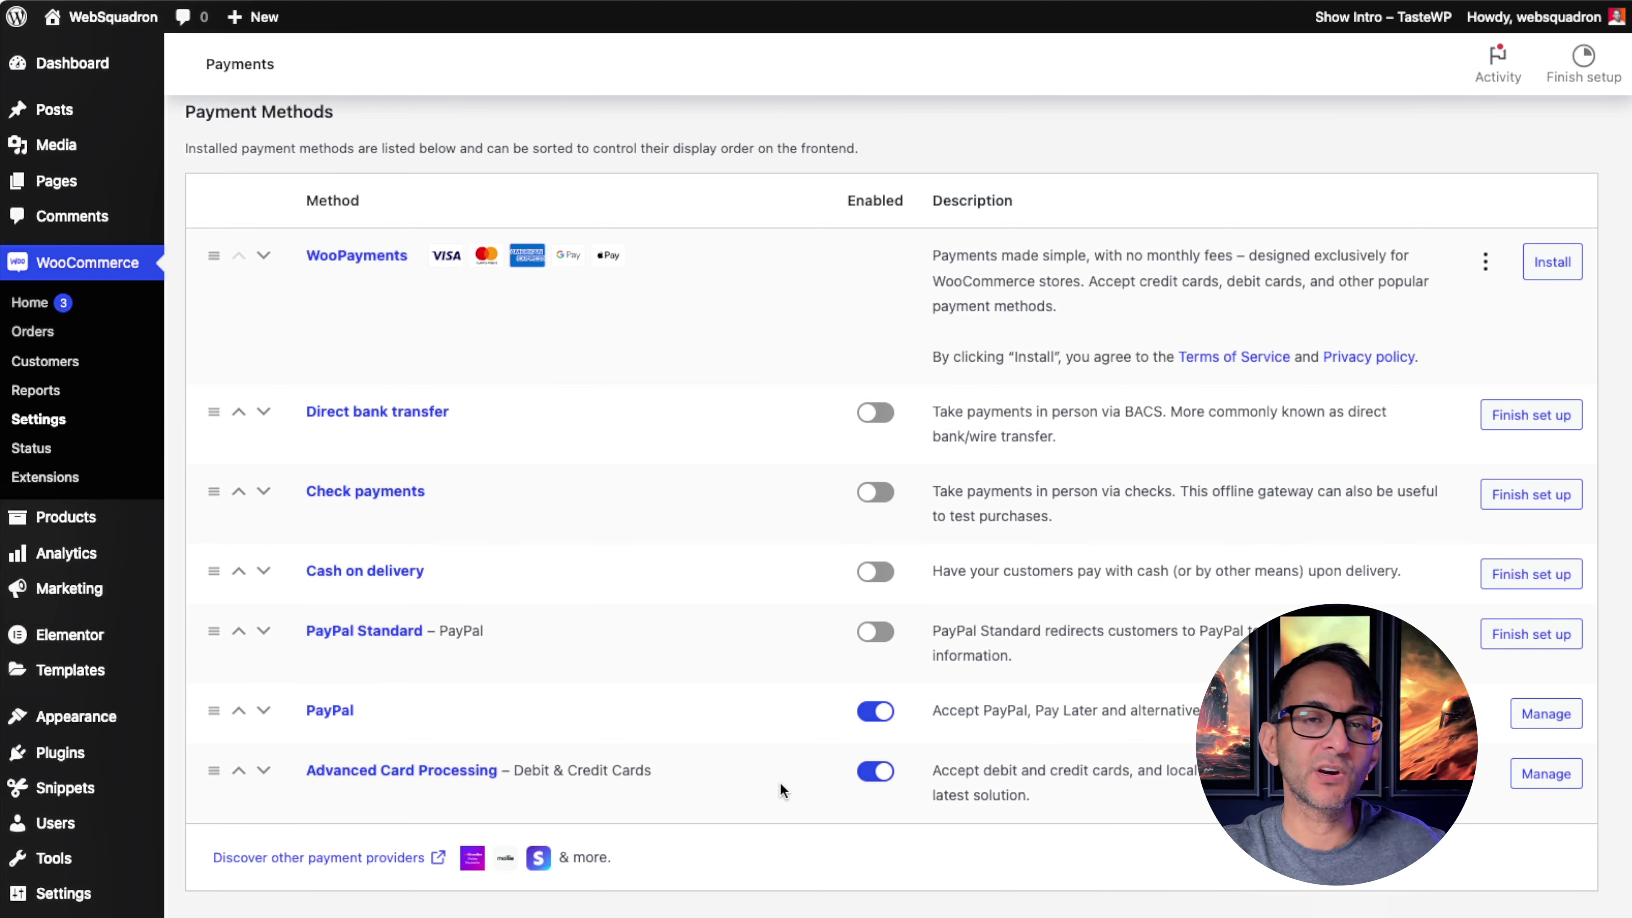
- Install WooPayments from the payment methods list and review its setup requirements
click(1557, 266)
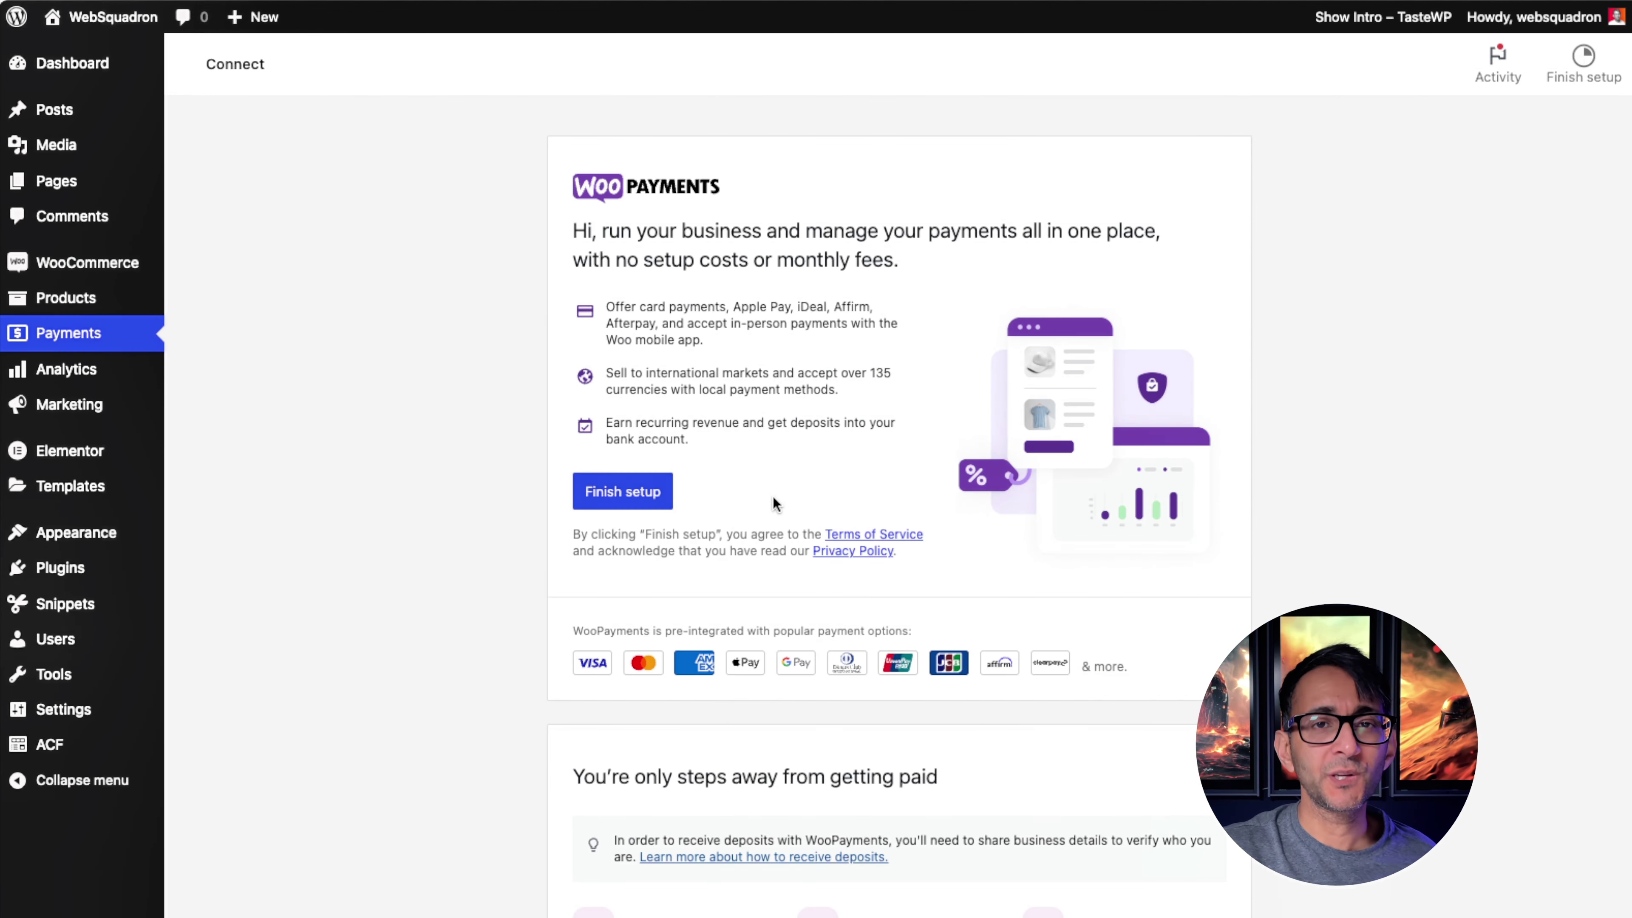
scroll(773, 504, down, 4)
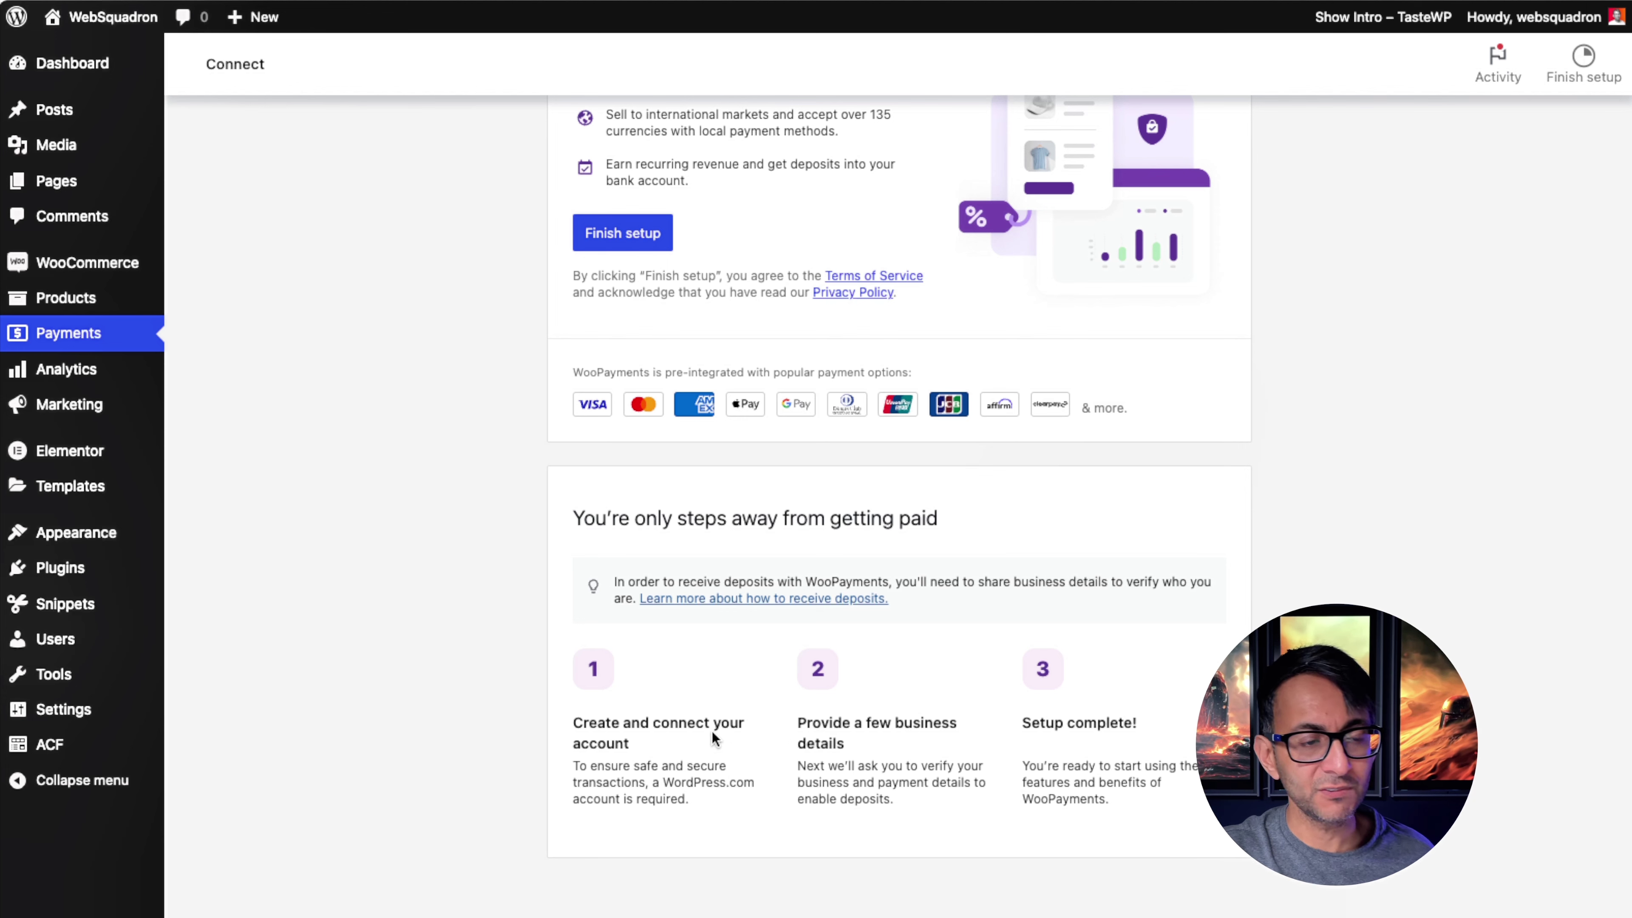
scroll(702, 730, down, 1)
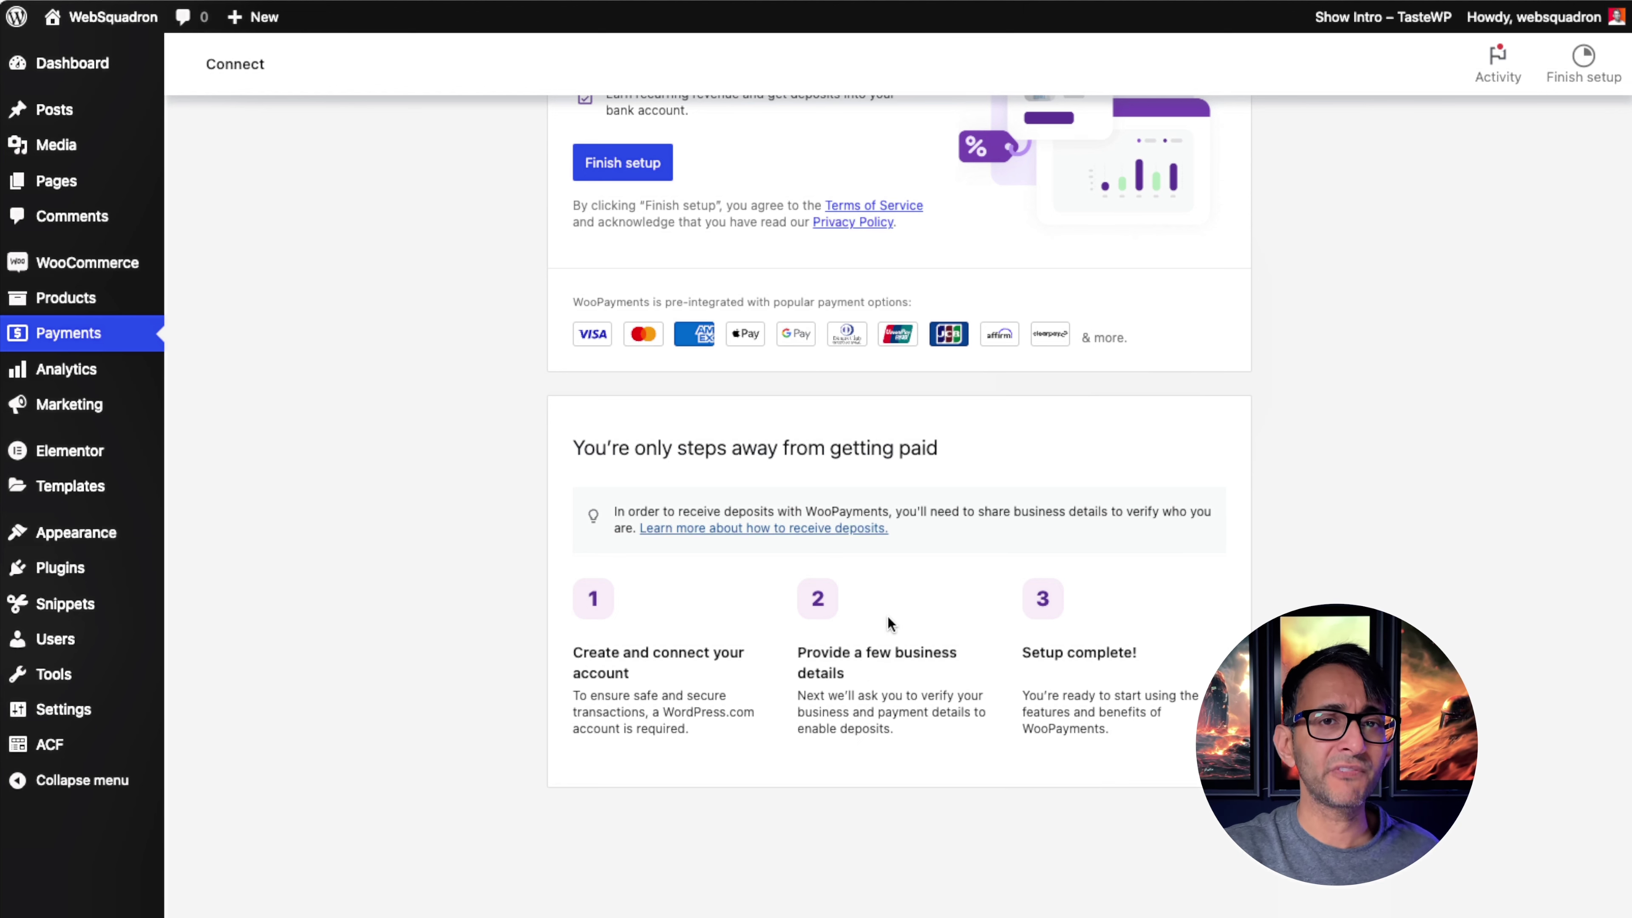
scroll(884, 617, up, 3)
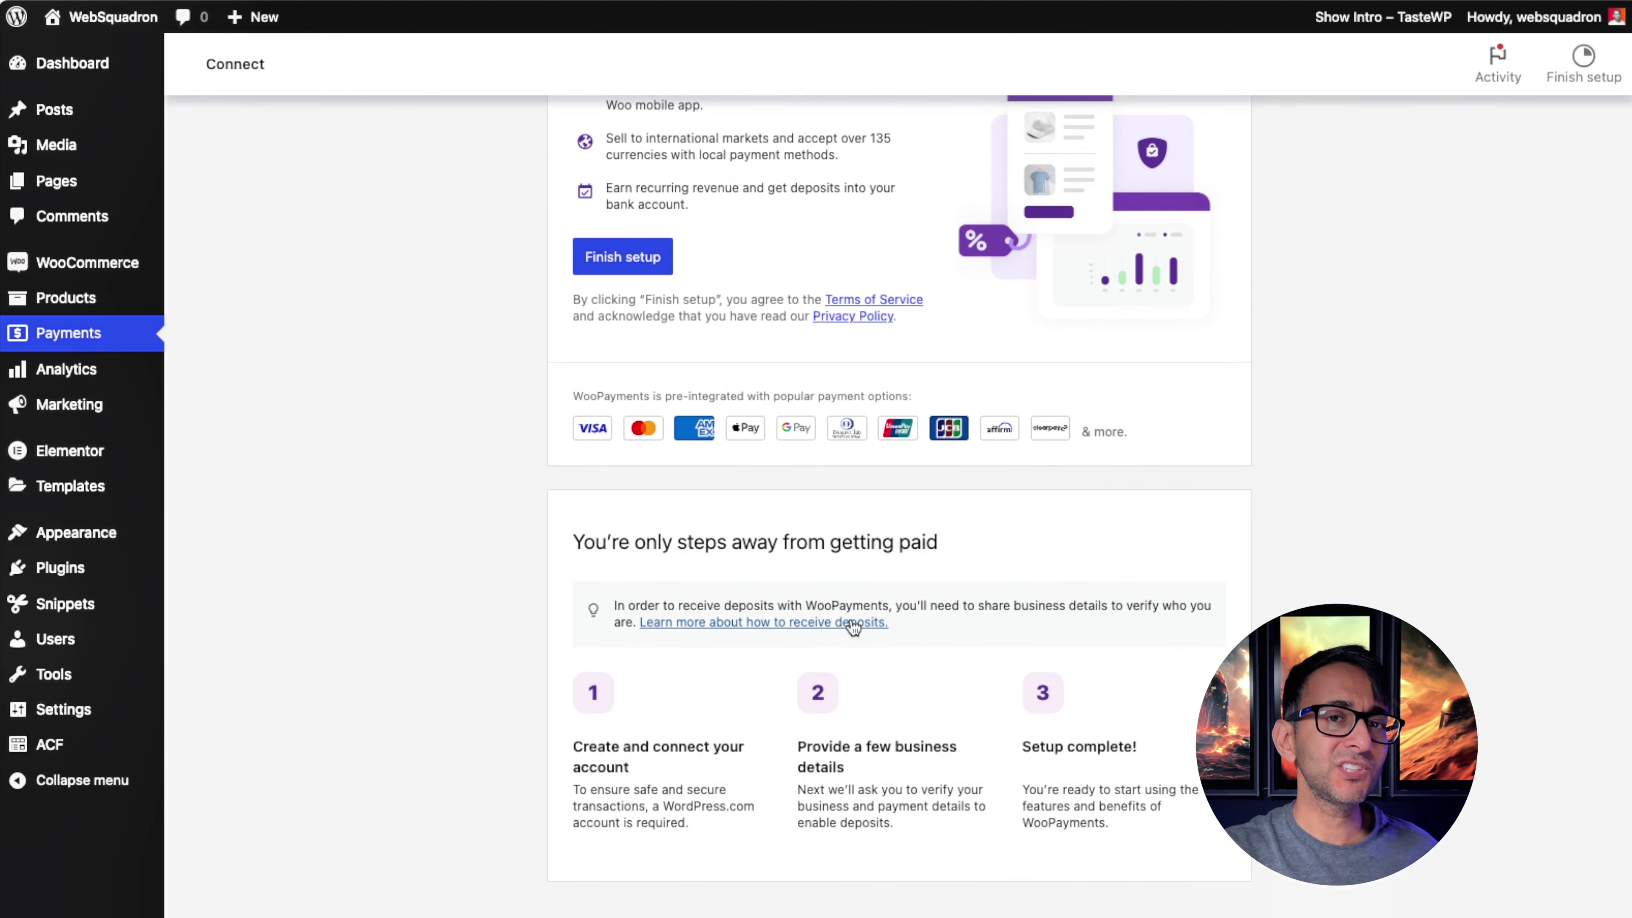
- Go through the WooPayments setup with revenue of More than $100M and a store already live, and submit the account email
click(633, 259)
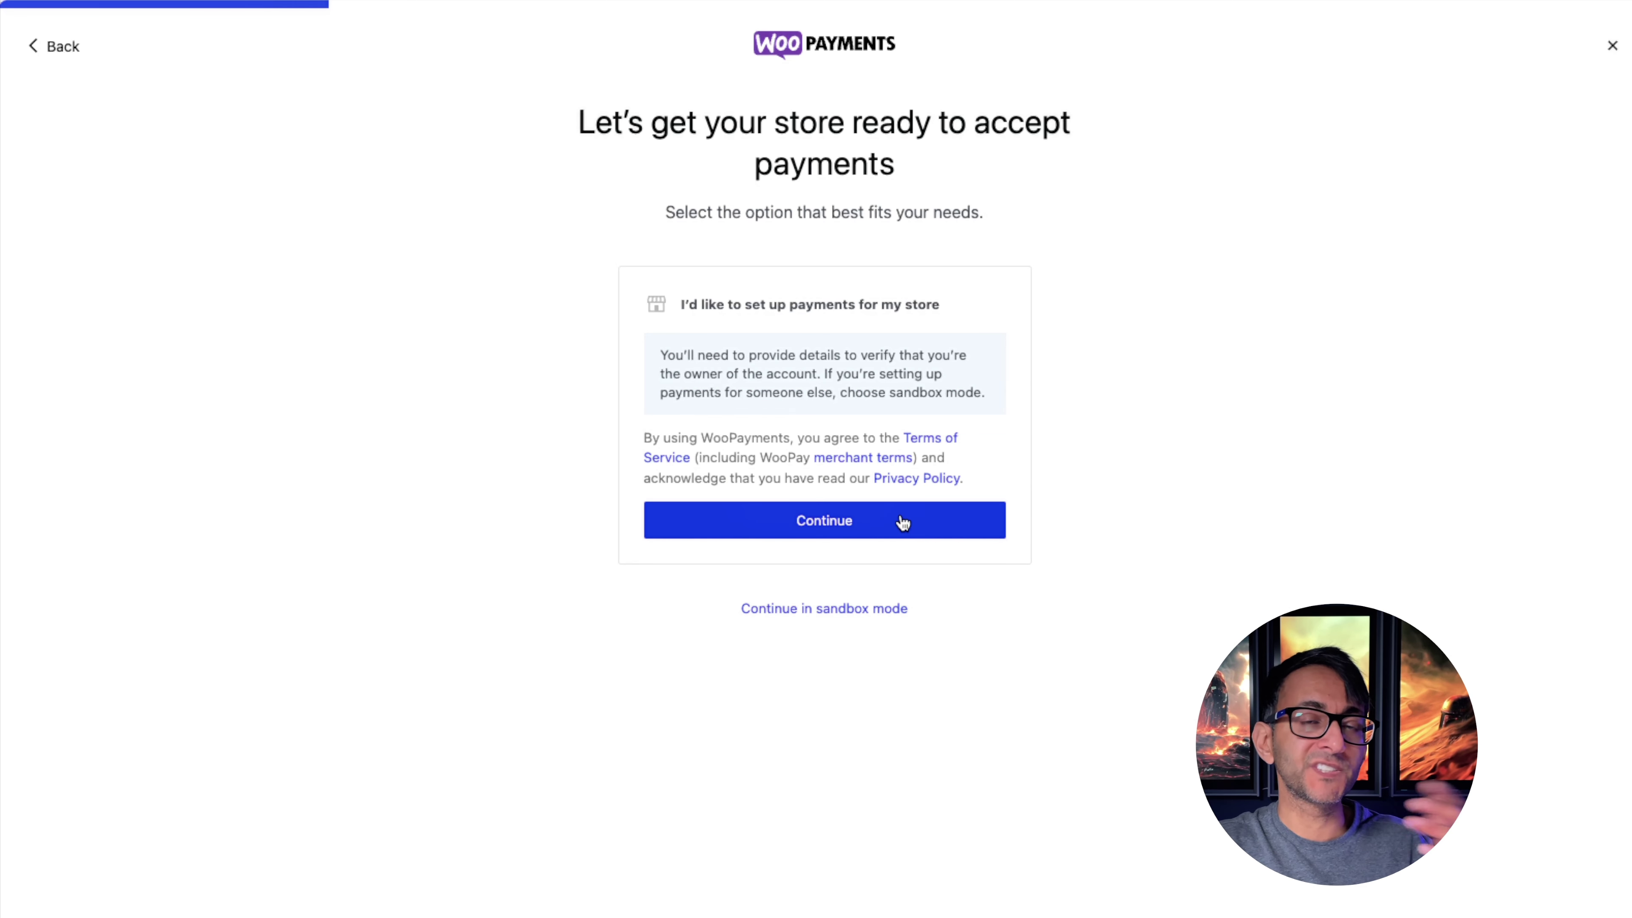
click(902, 521)
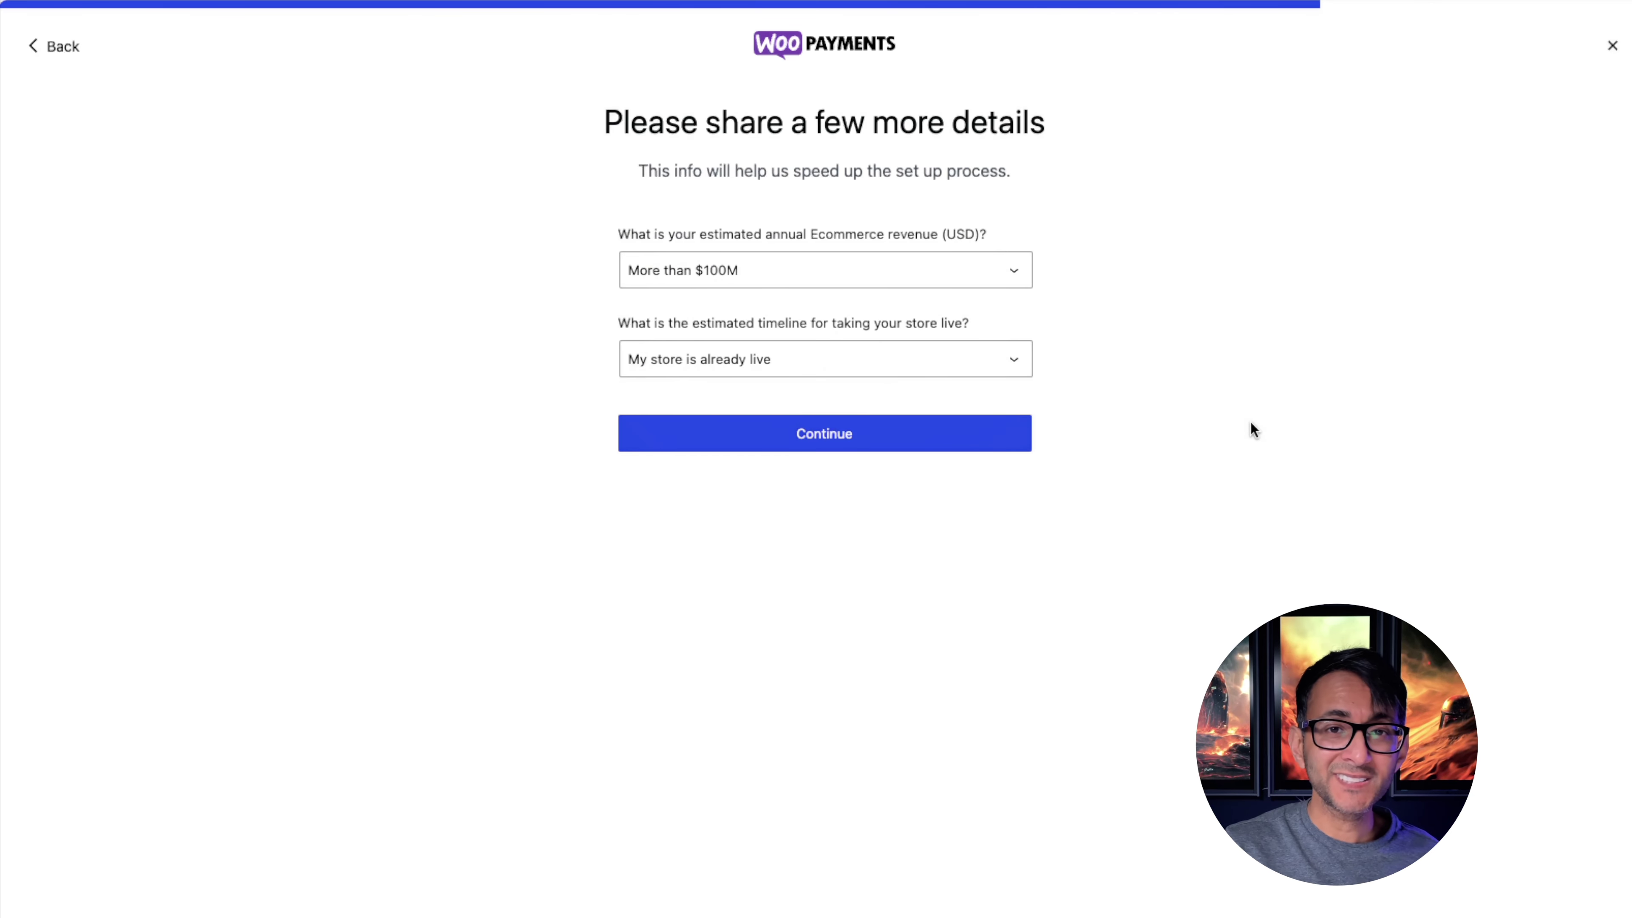
click(892, 444)
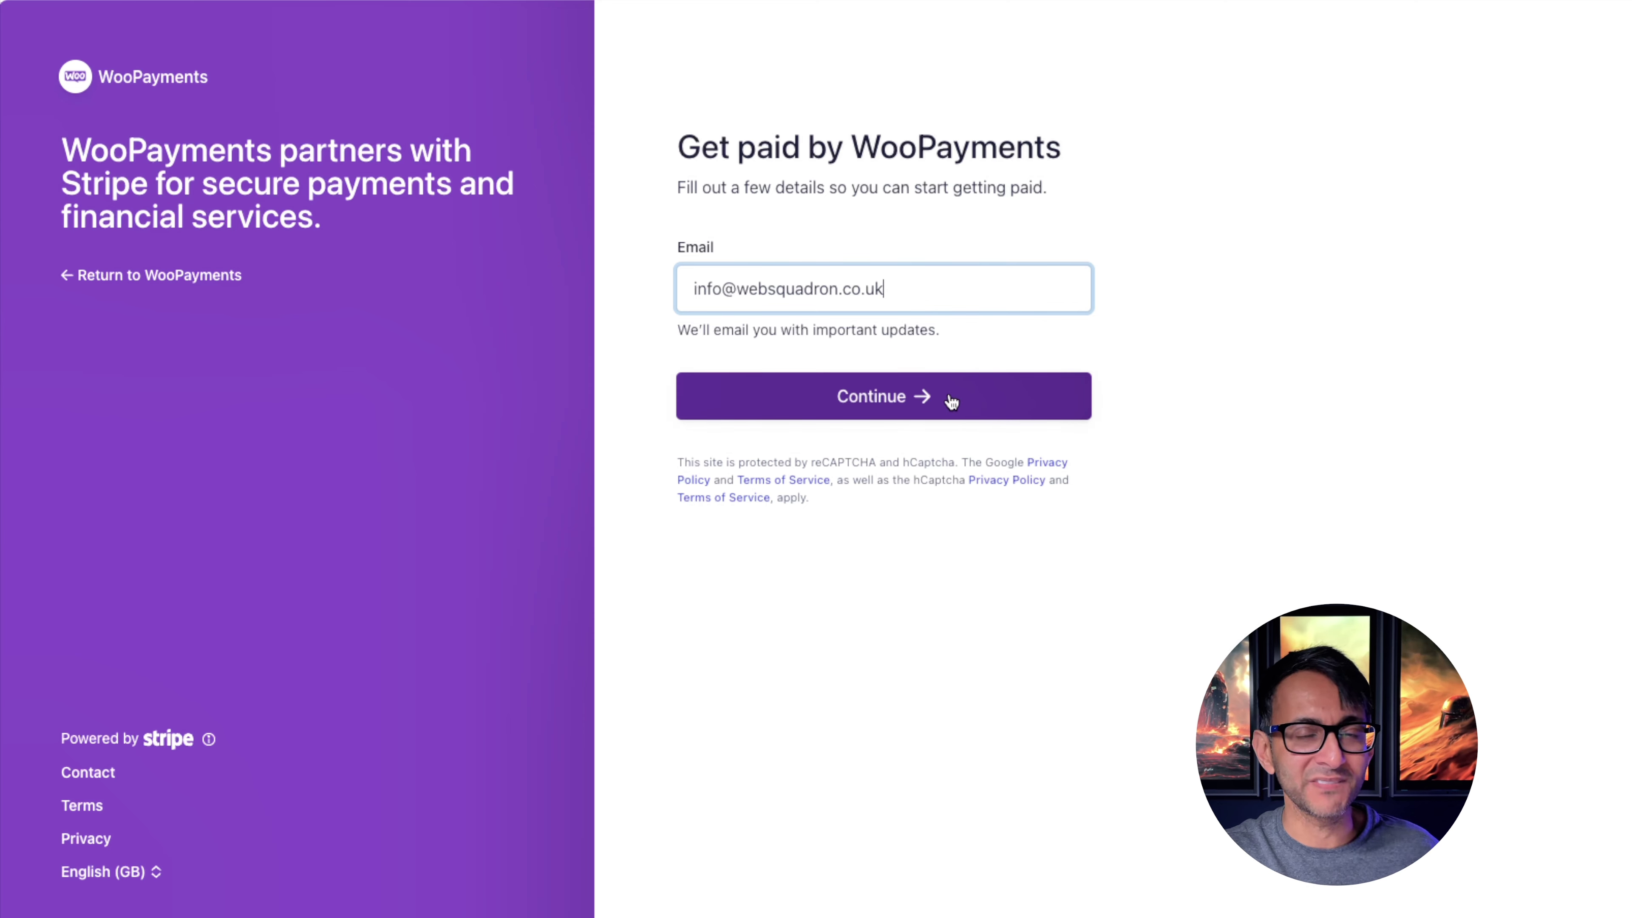
click(922, 400)
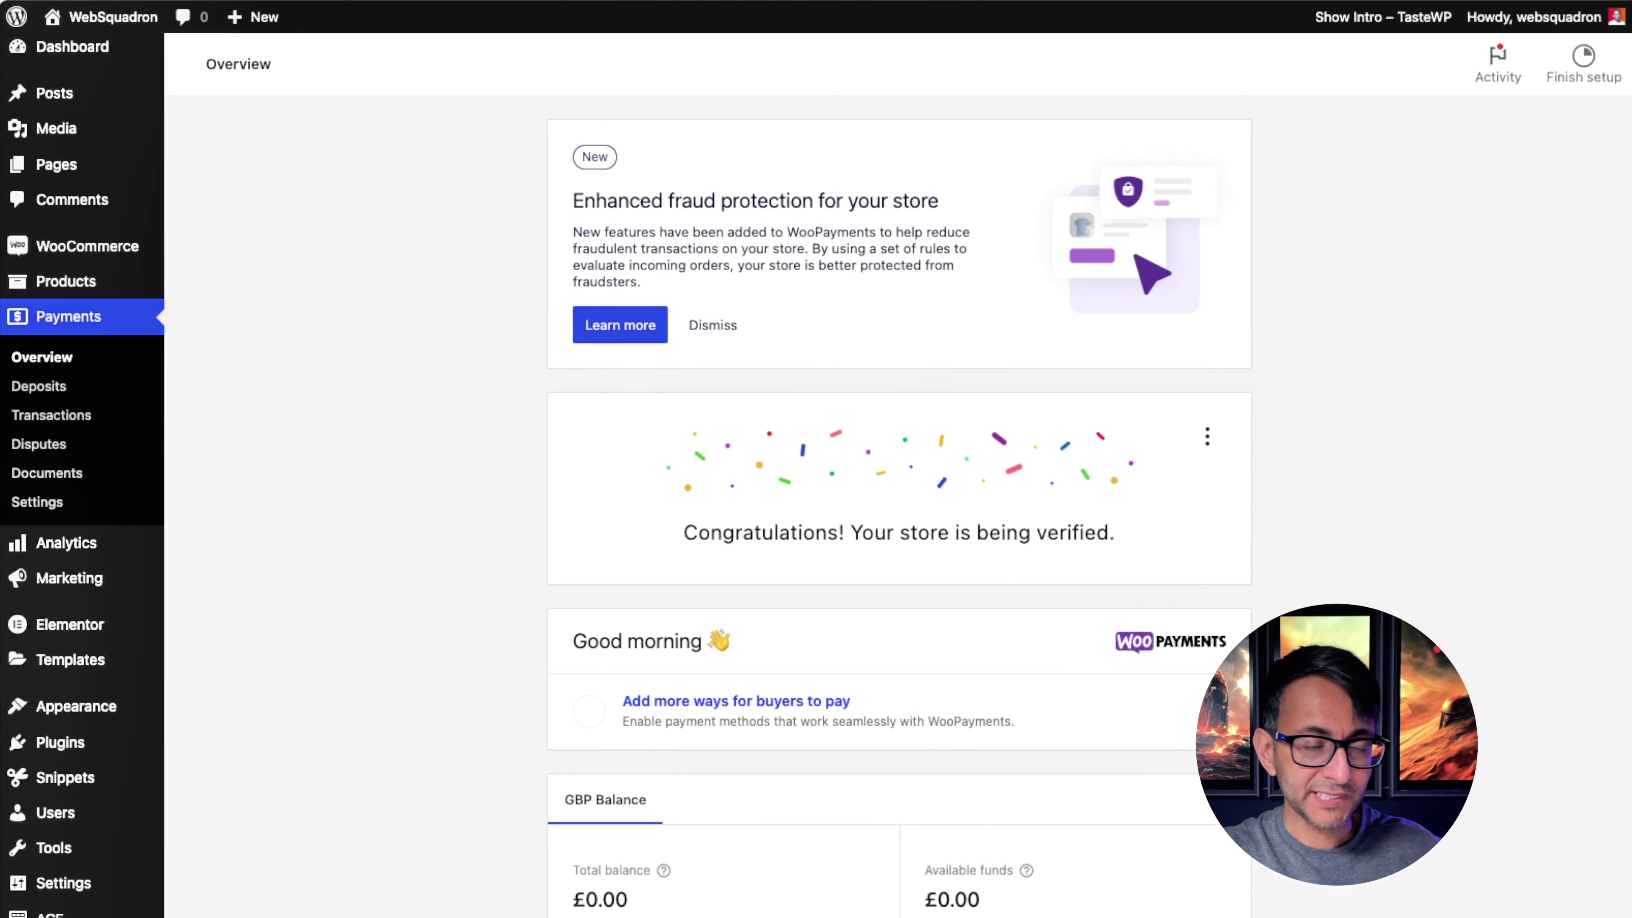
- Review the WooPayments overview, including store verification, balance and account details
scroll(899, 451, down, 2)
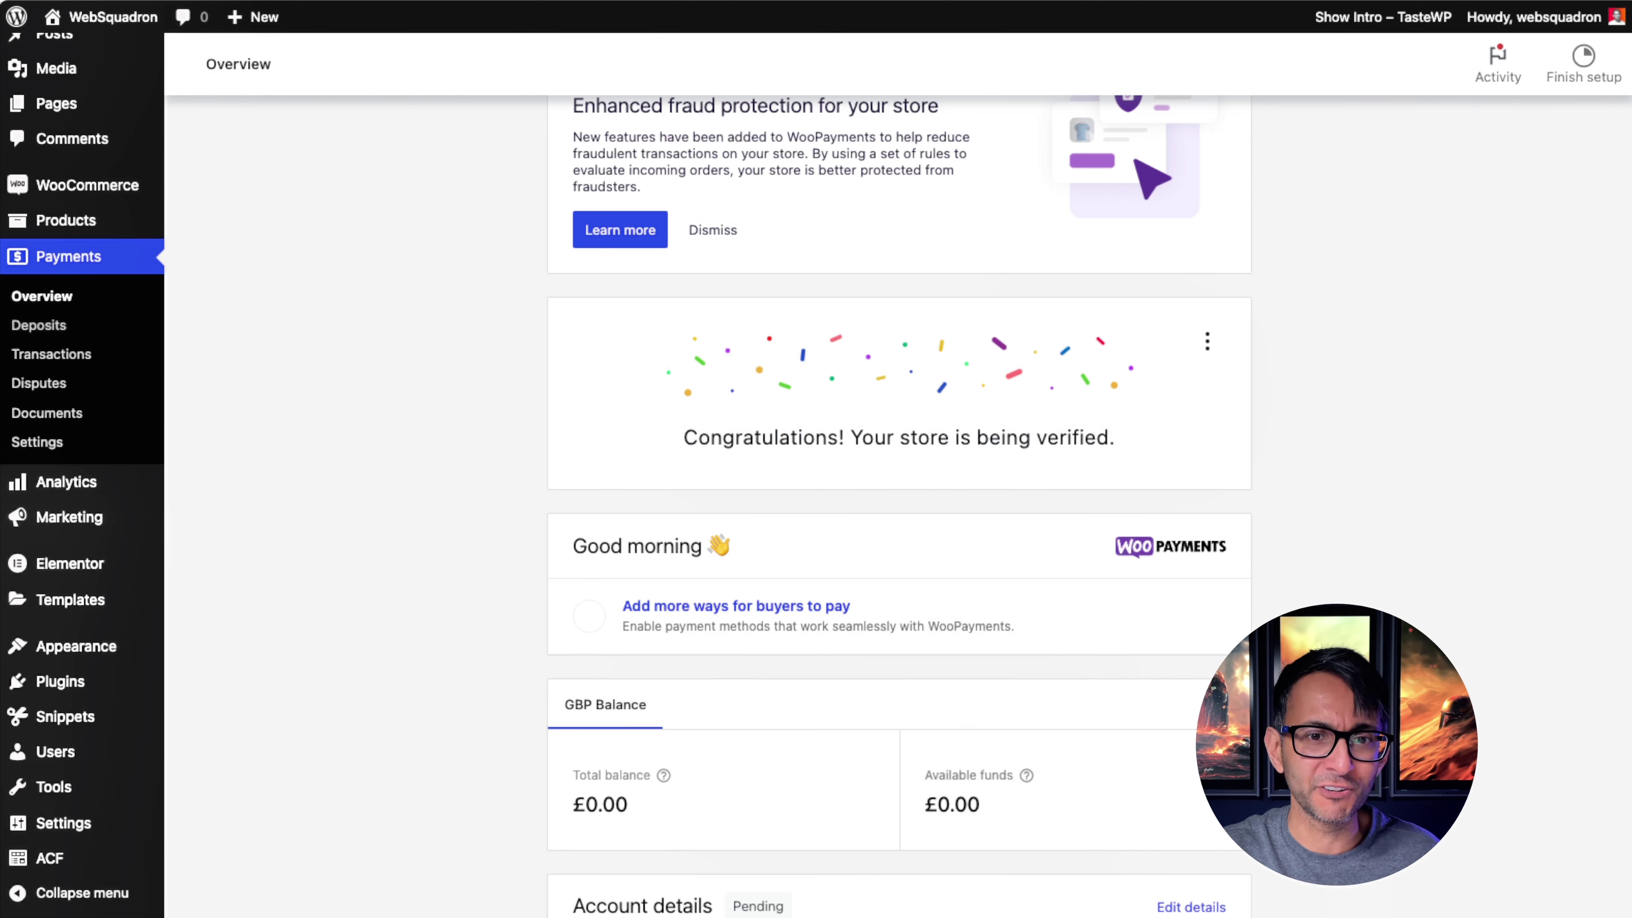
scroll(1472, 425, down, 3)
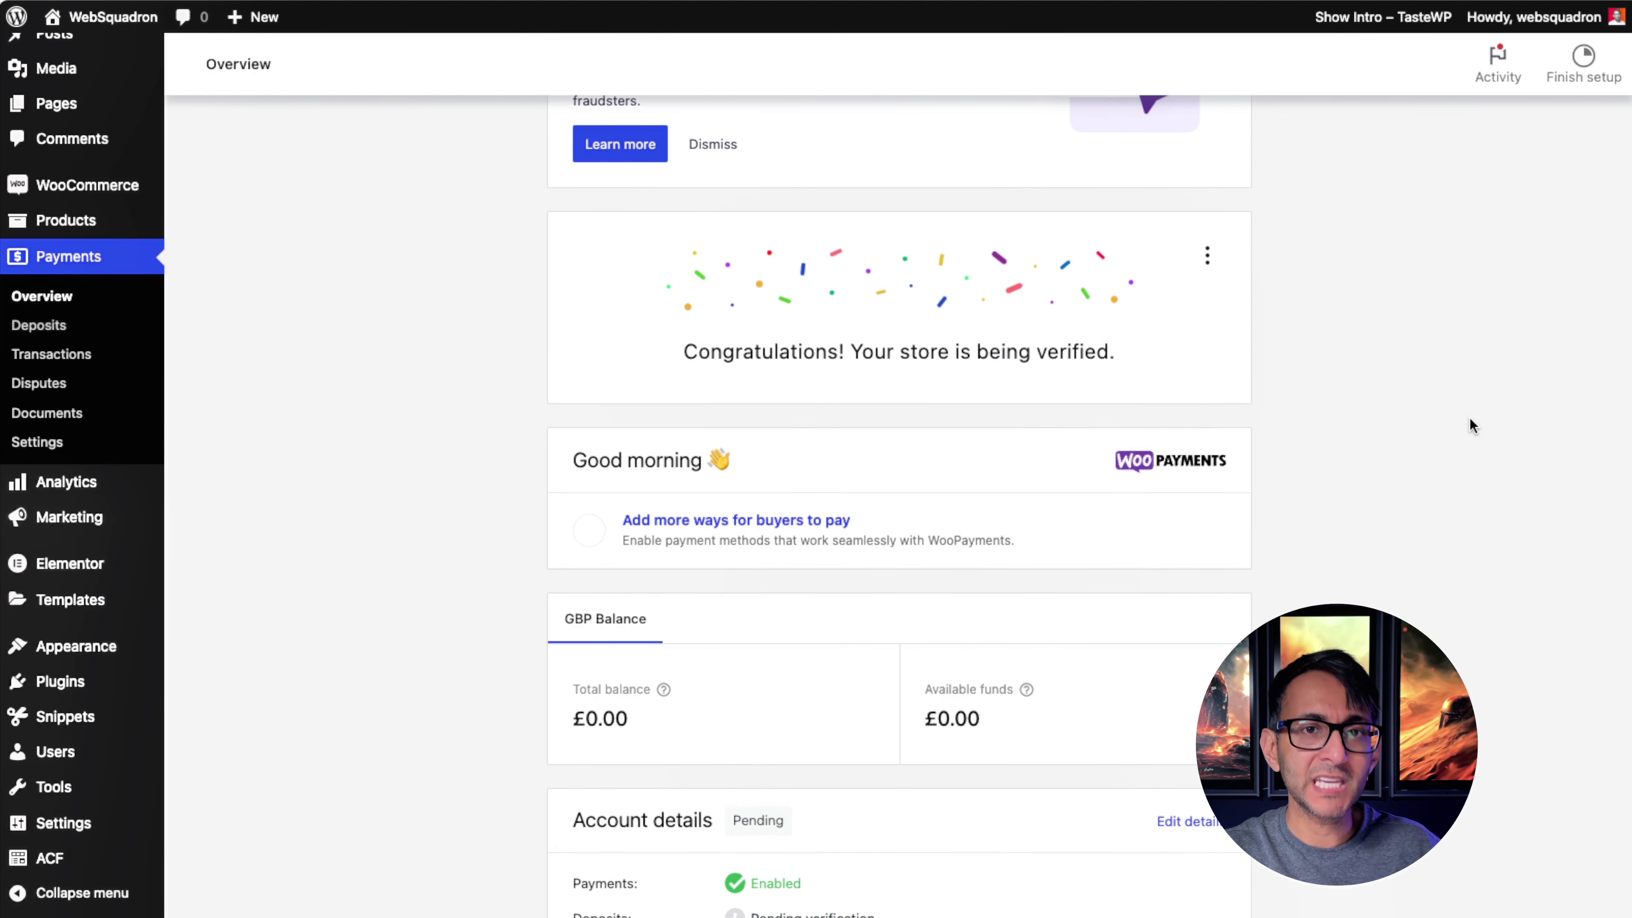
scroll(1470, 418, up, 5)
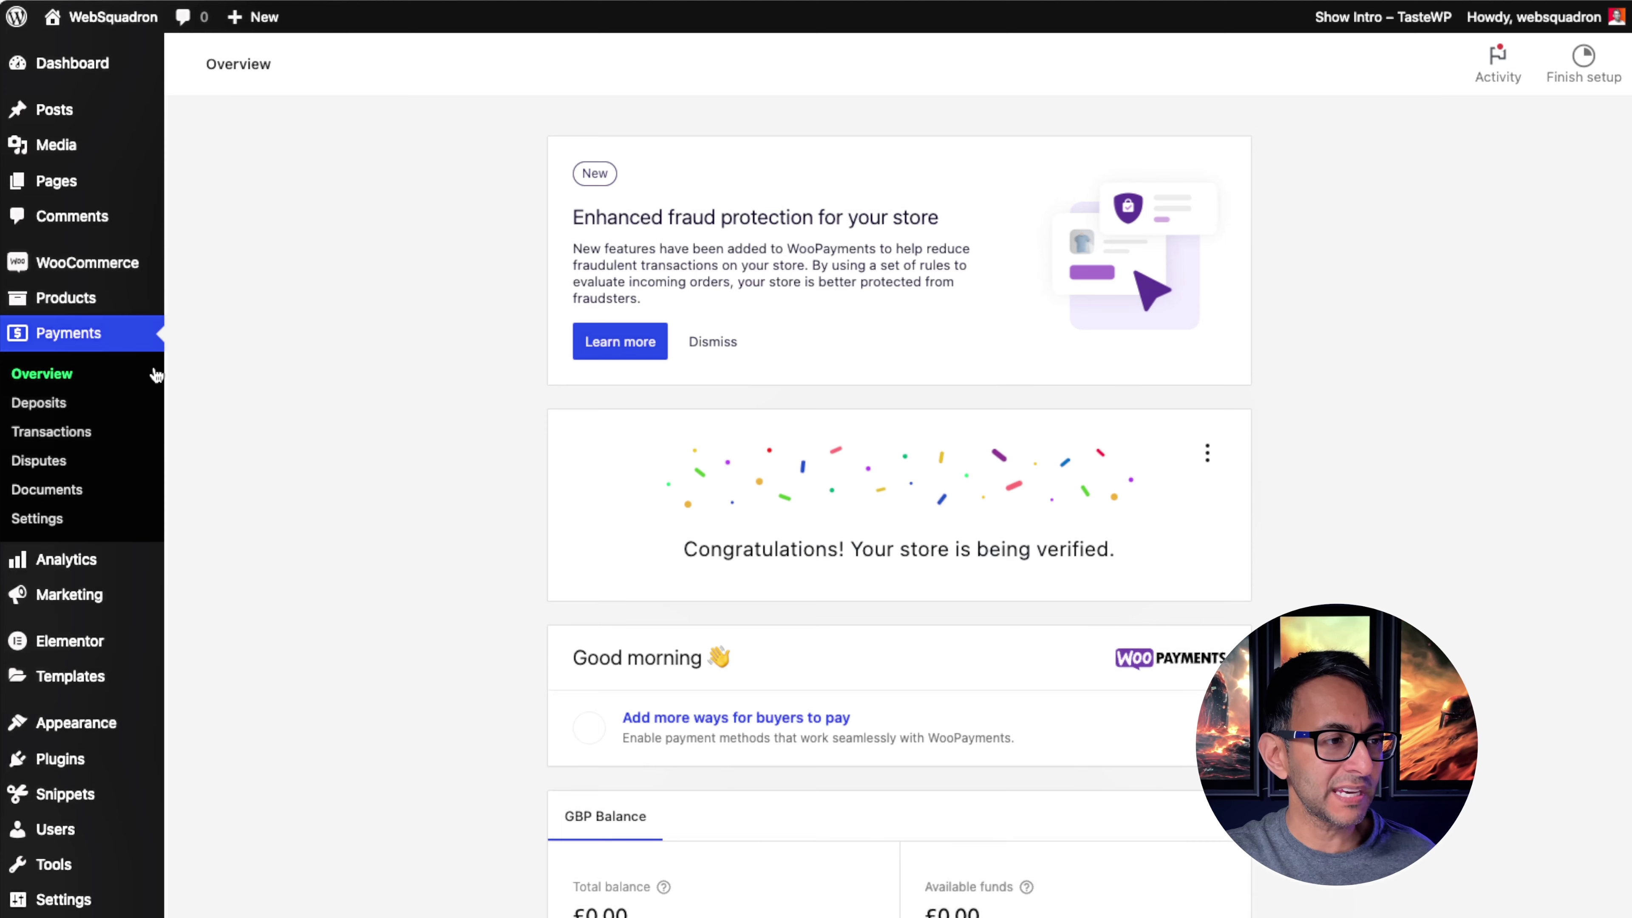
scroll(982, 494, down, 3)
scroll(982, 494, up, 10)
- Open the WooPayments settings from the WooCommerce list of payment methods
mouse_move(86, 262)
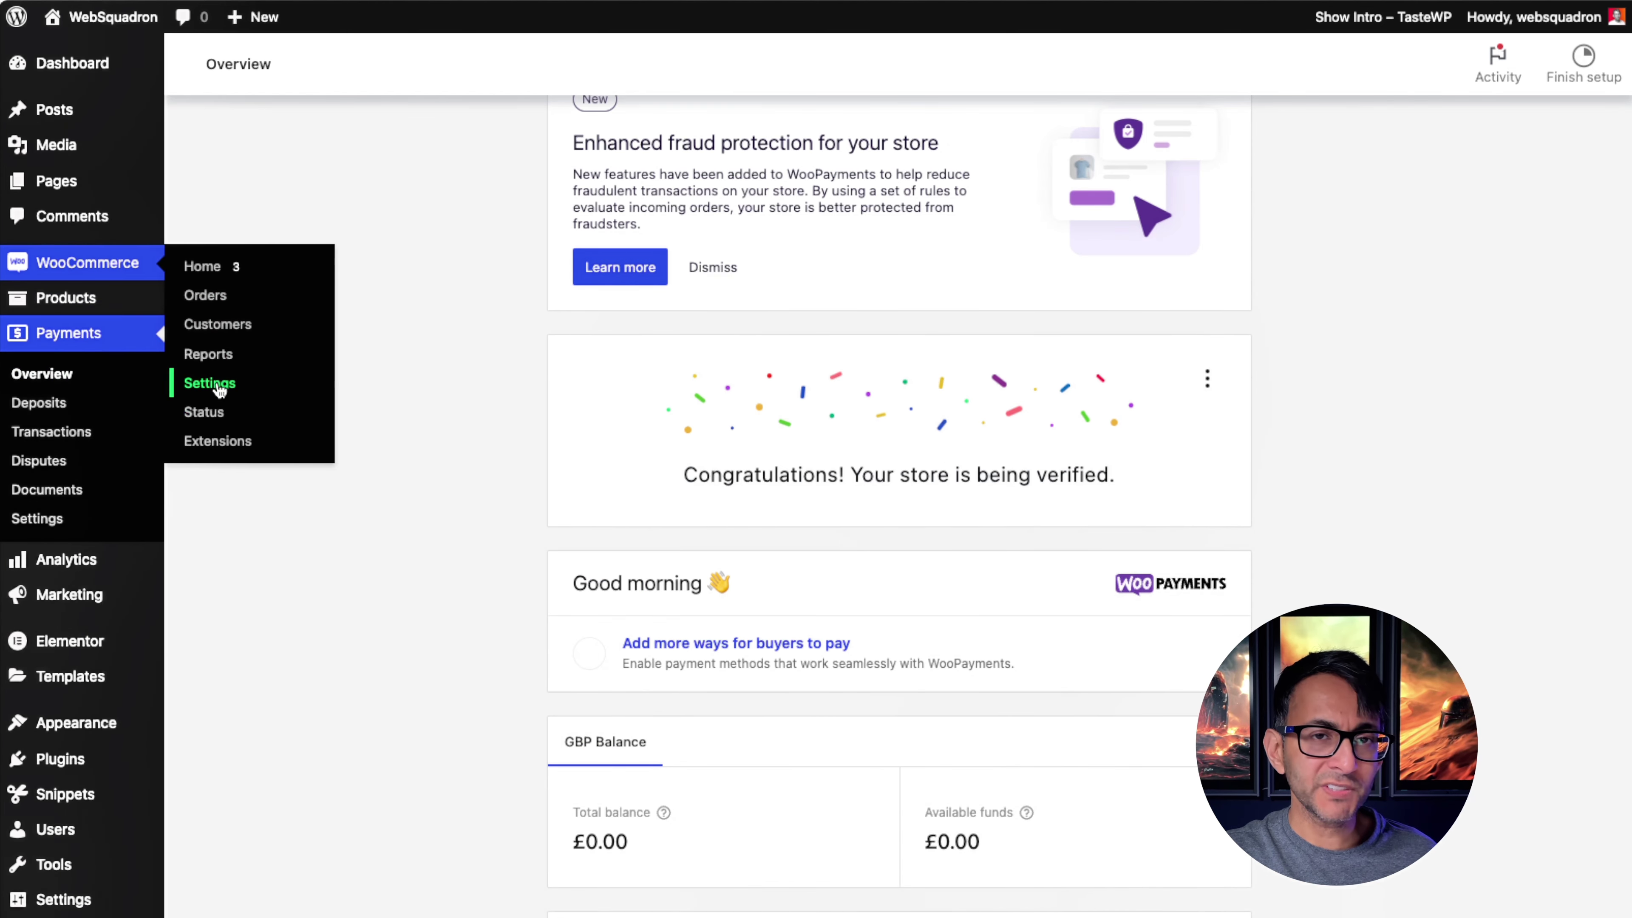
click(219, 384)
click(506, 145)
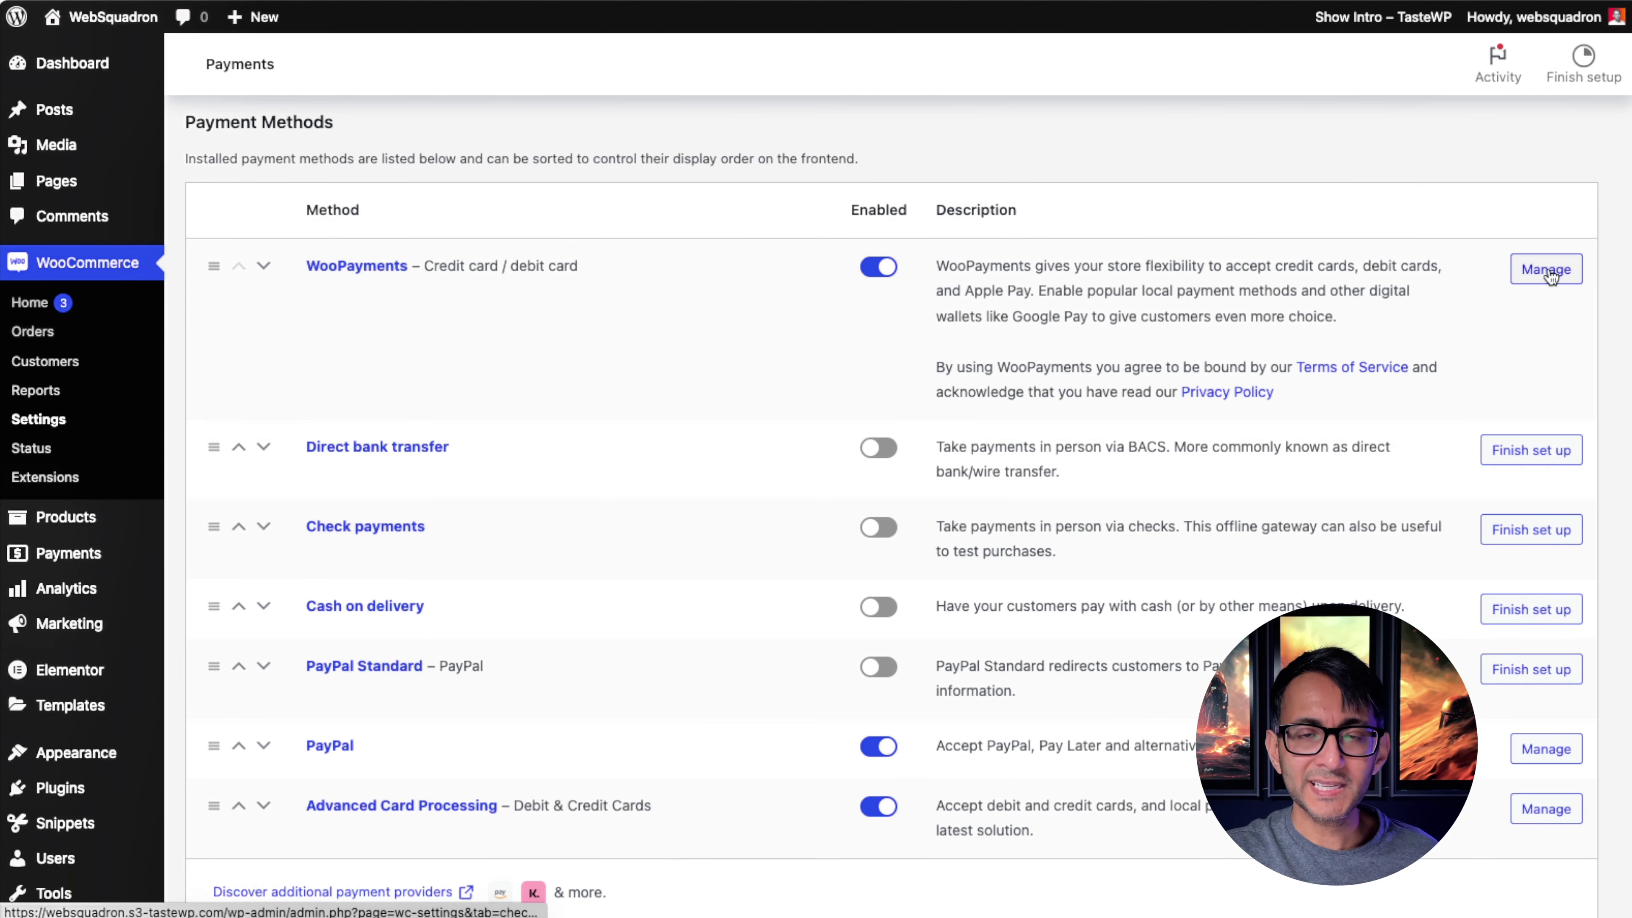
click(1546, 269)
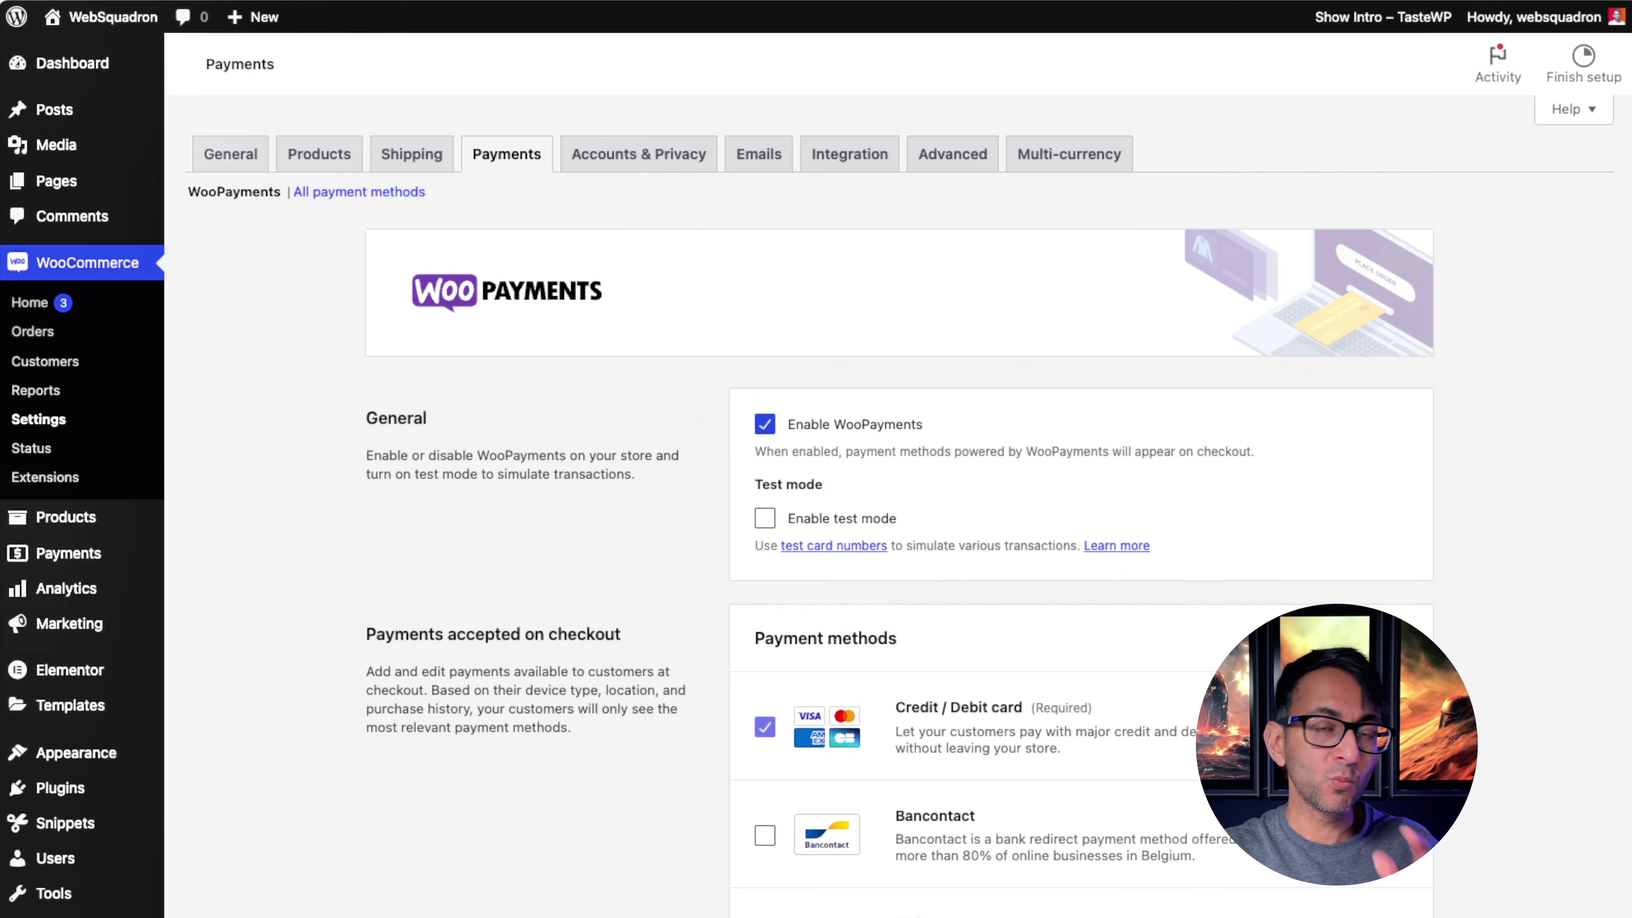
- Review the WooPayments settings, covering the payment methods accepted on checkout, from cards to Klarna, and the express checkouts
scroll(900, 508, down, 6)
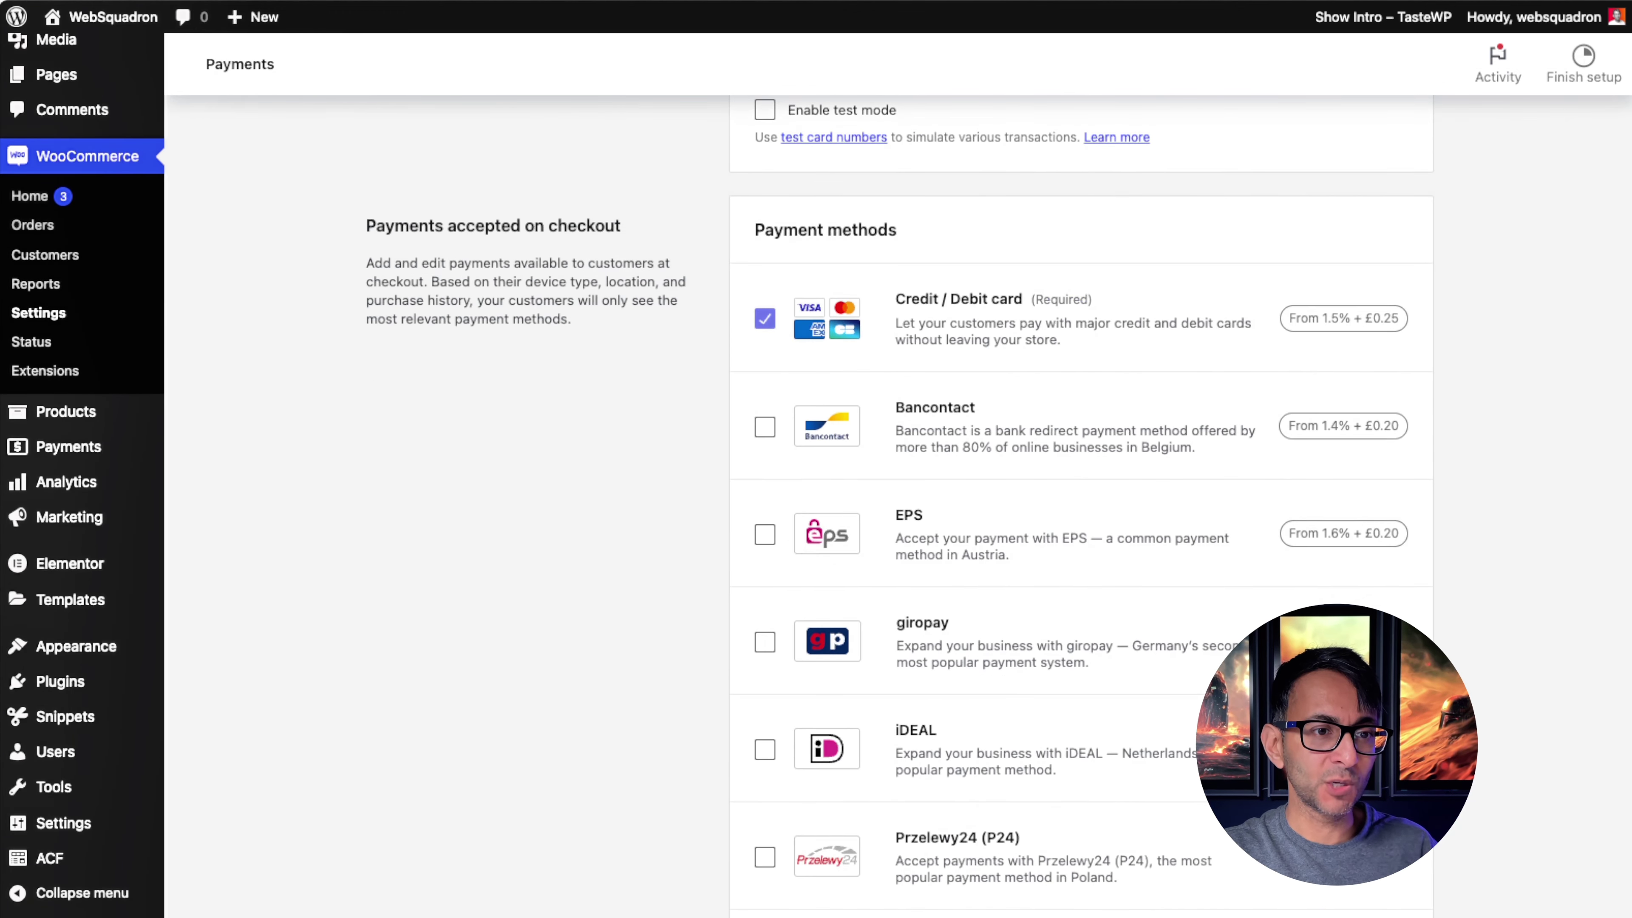
scroll(1013, 444, down, 3)
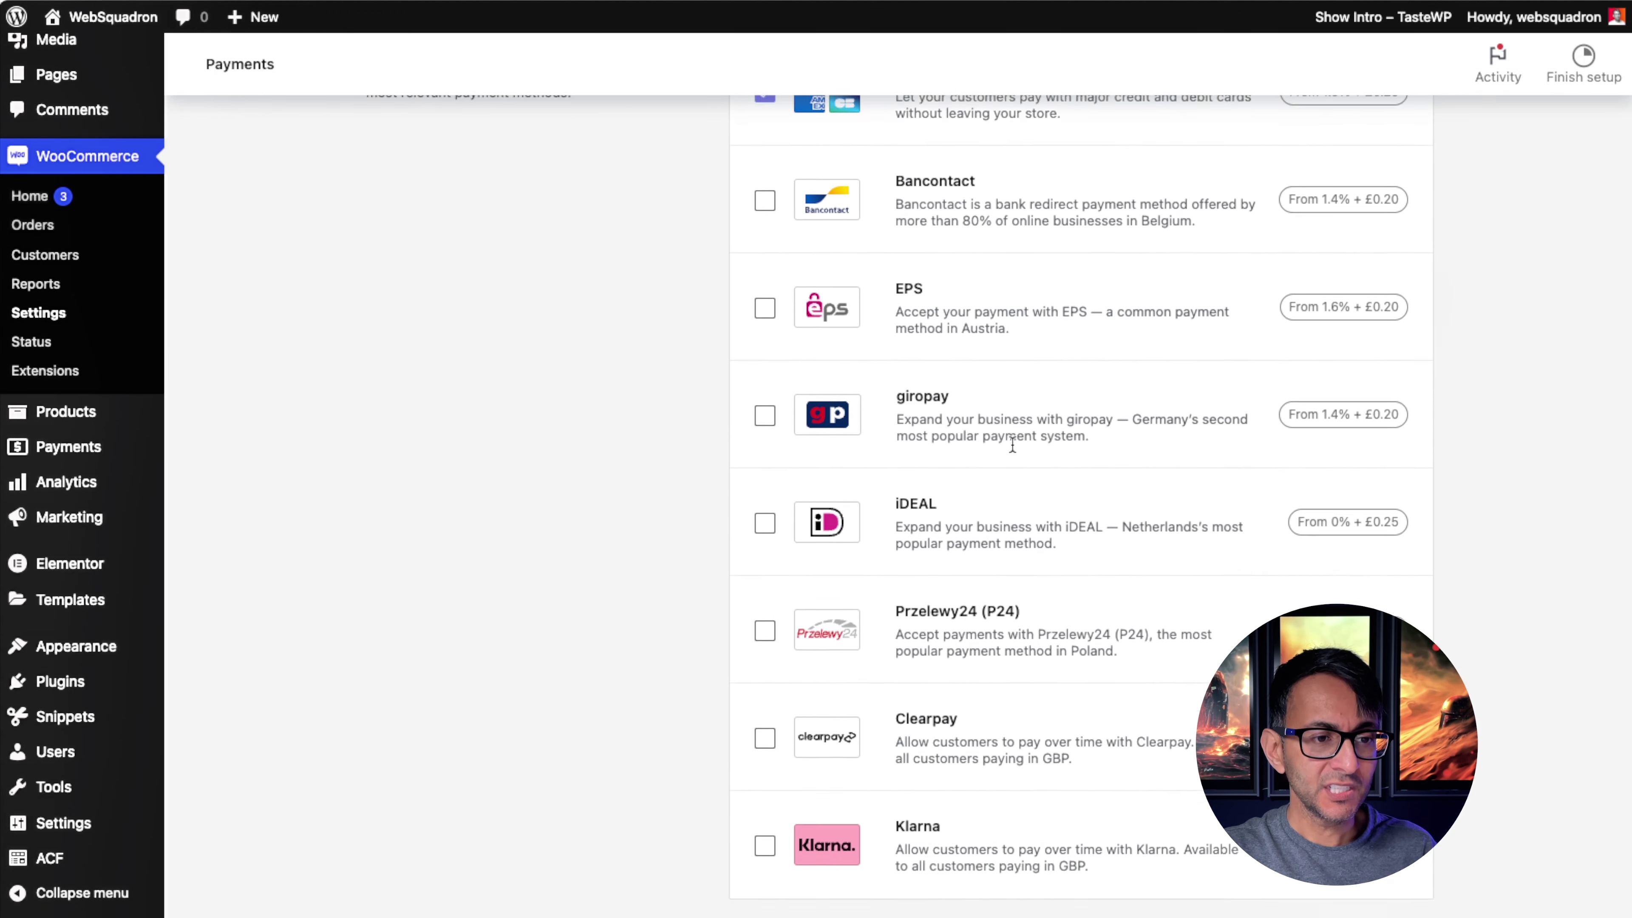
scroll(1013, 444, down, 3)
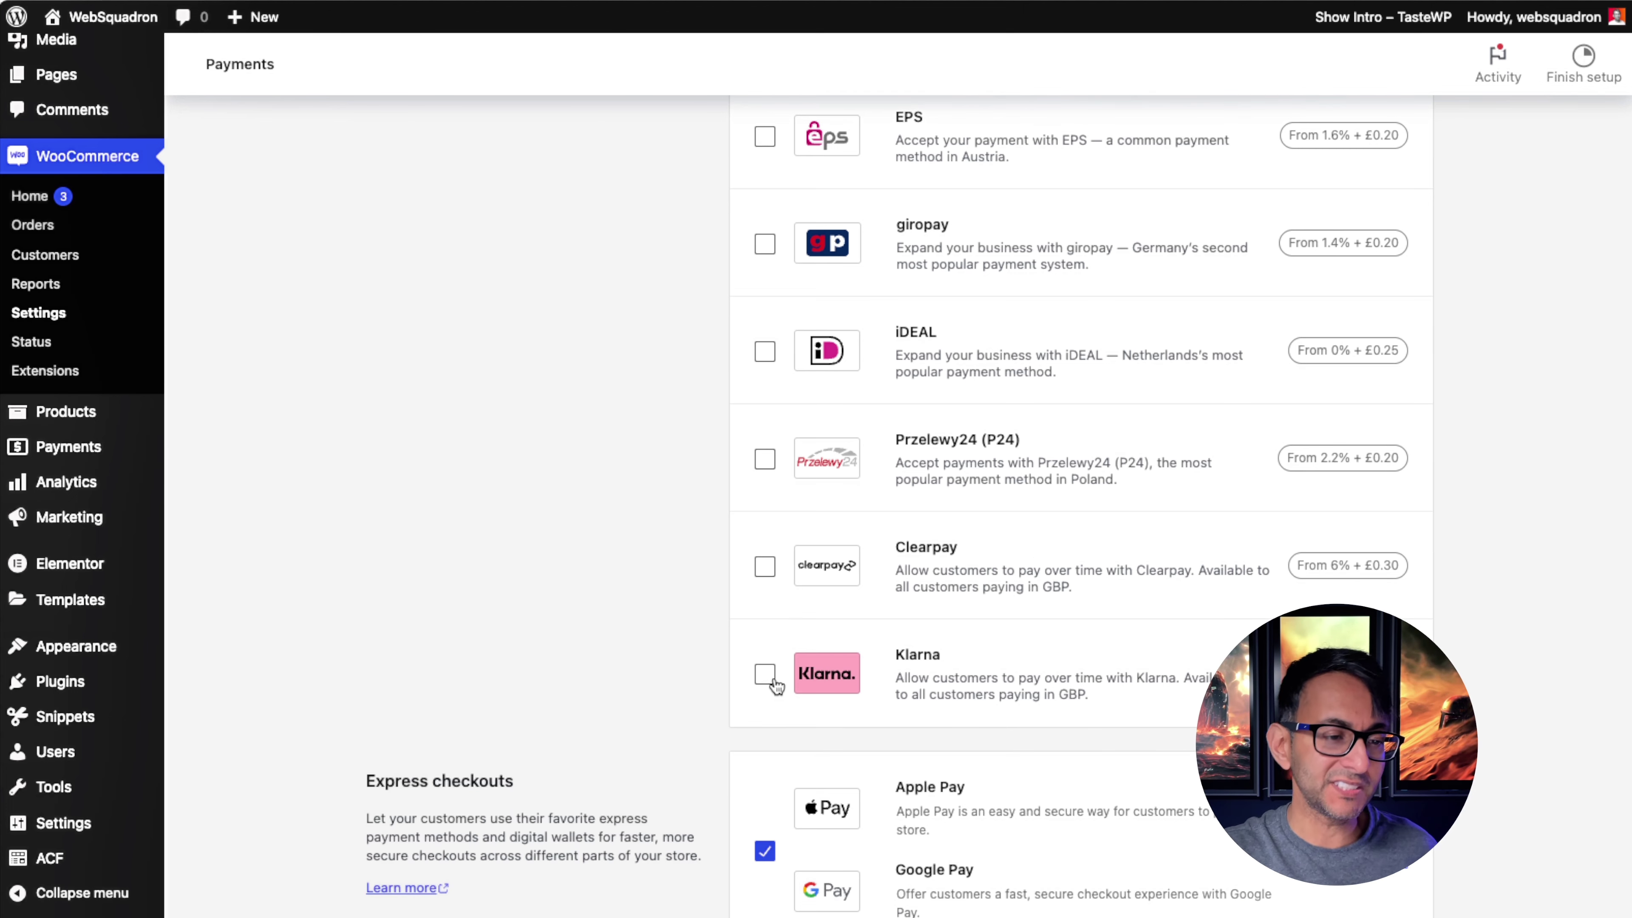
scroll(1422, 531, down, 10)
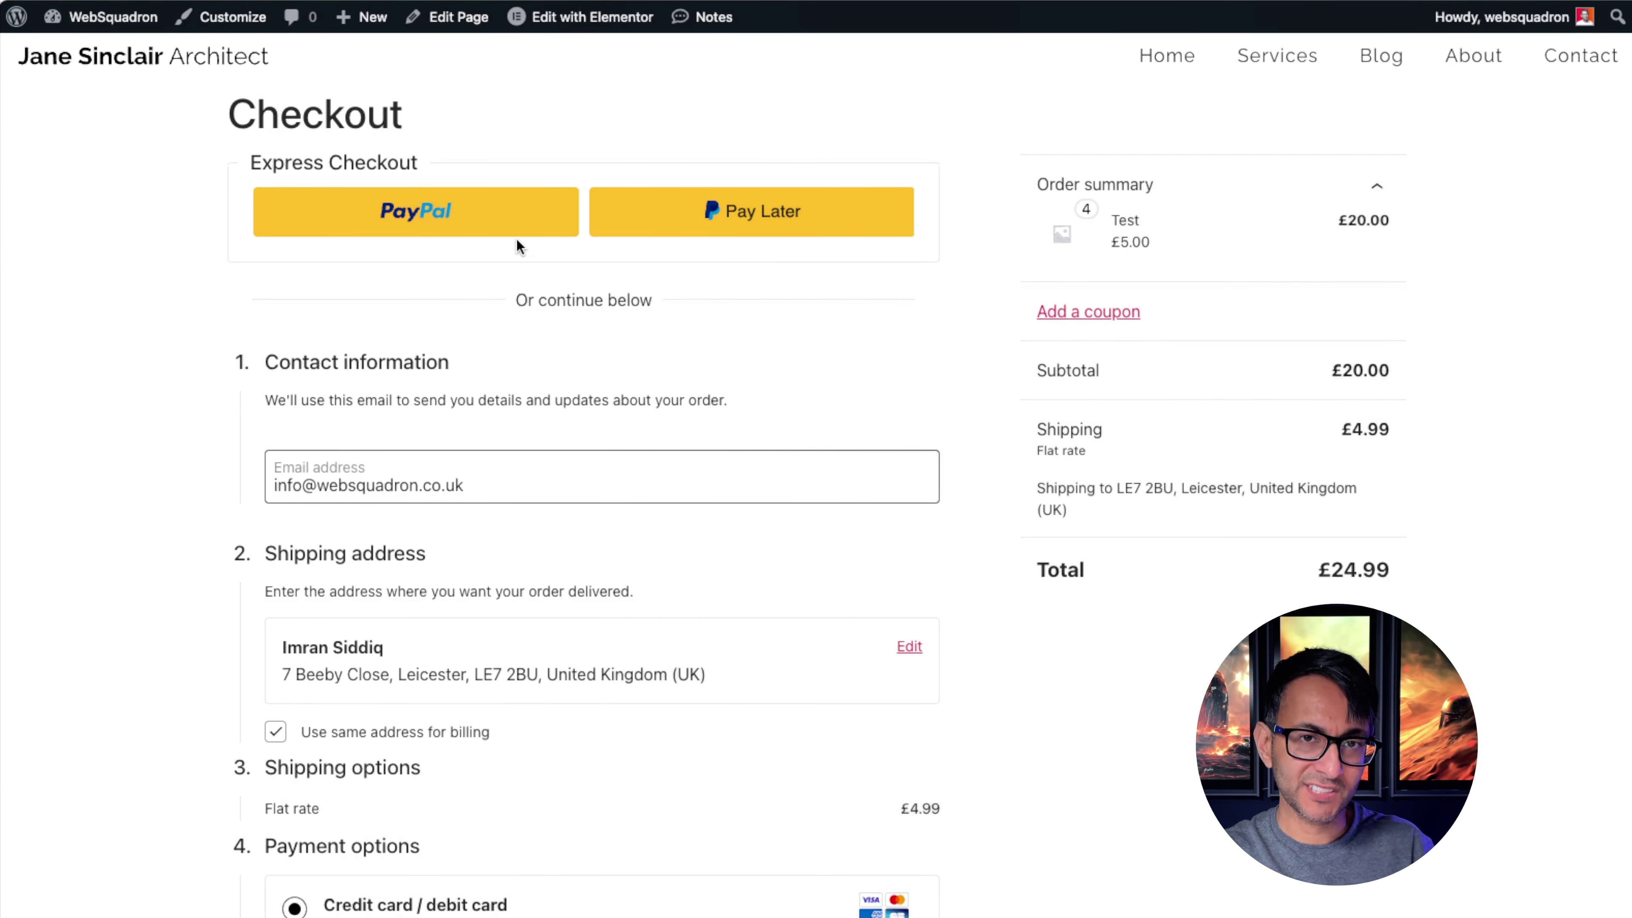
- Compare the PayPal and credit/debit card payment options on the store's checkout page, switching between them and ending on the card option
scroll(517, 239, down, 10)
scroll(748, 452, up, 4)
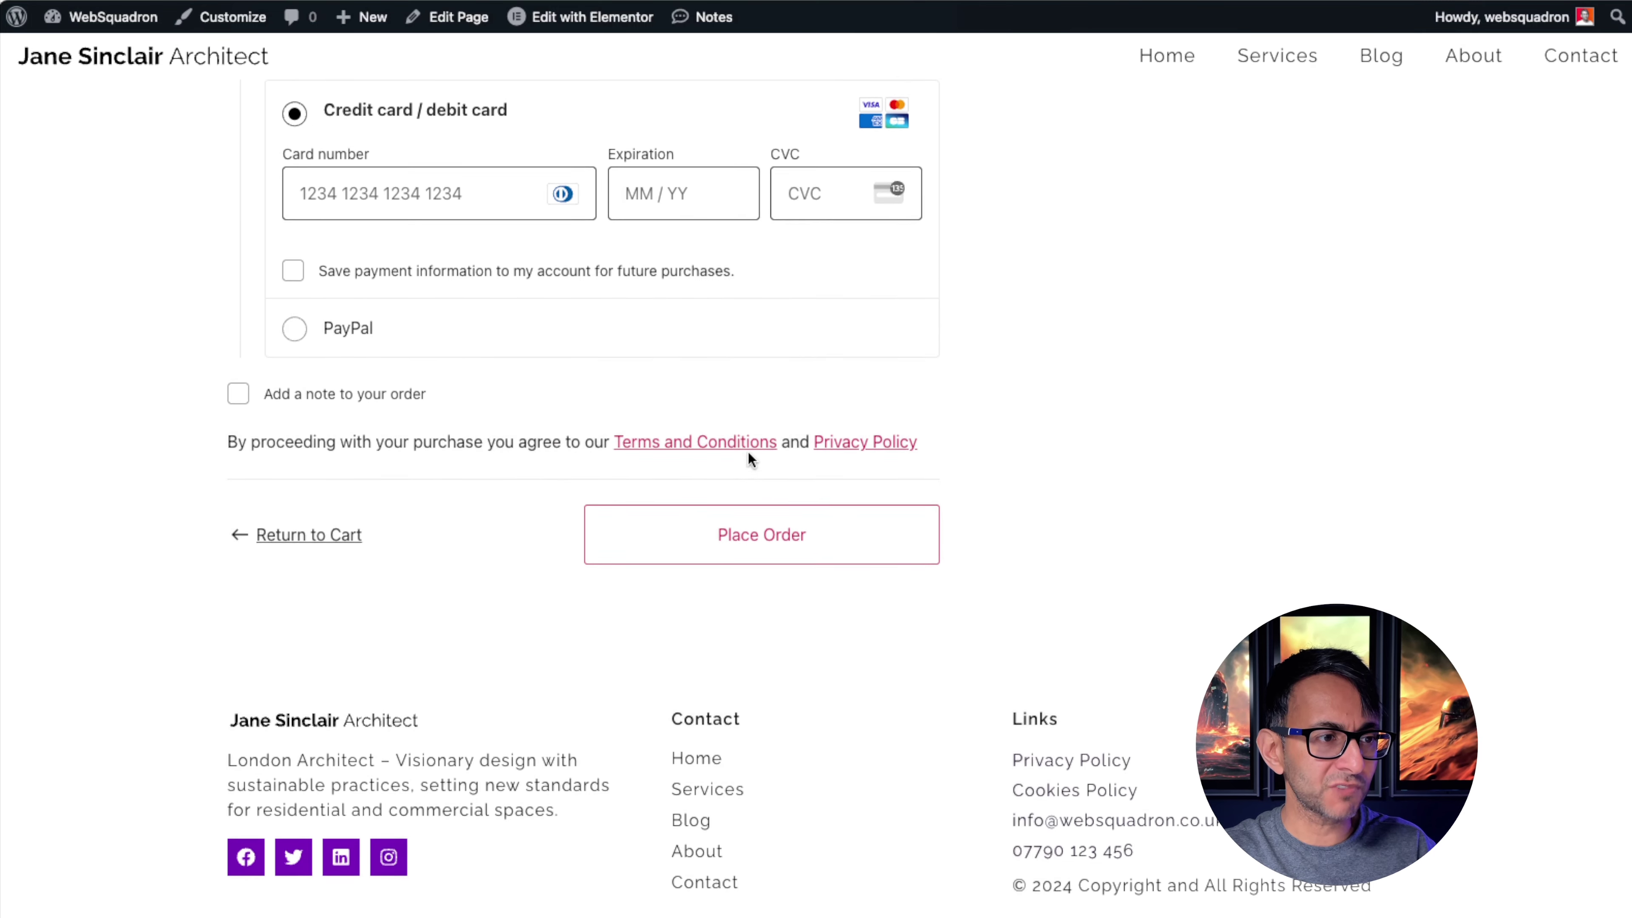
click(293, 532)
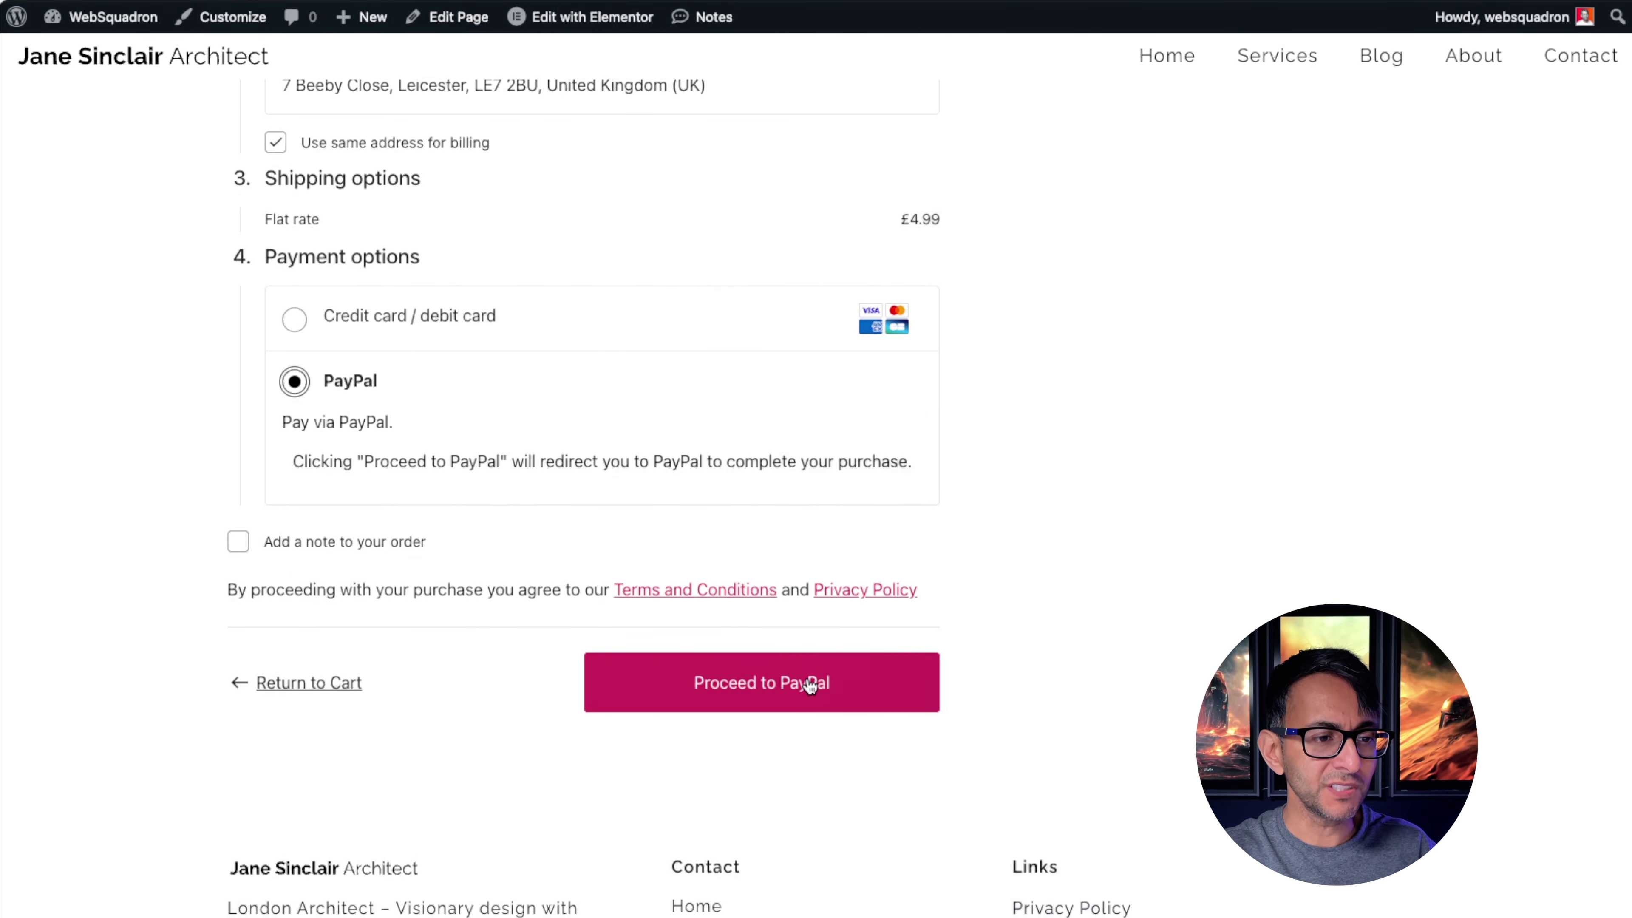
click(294, 318)
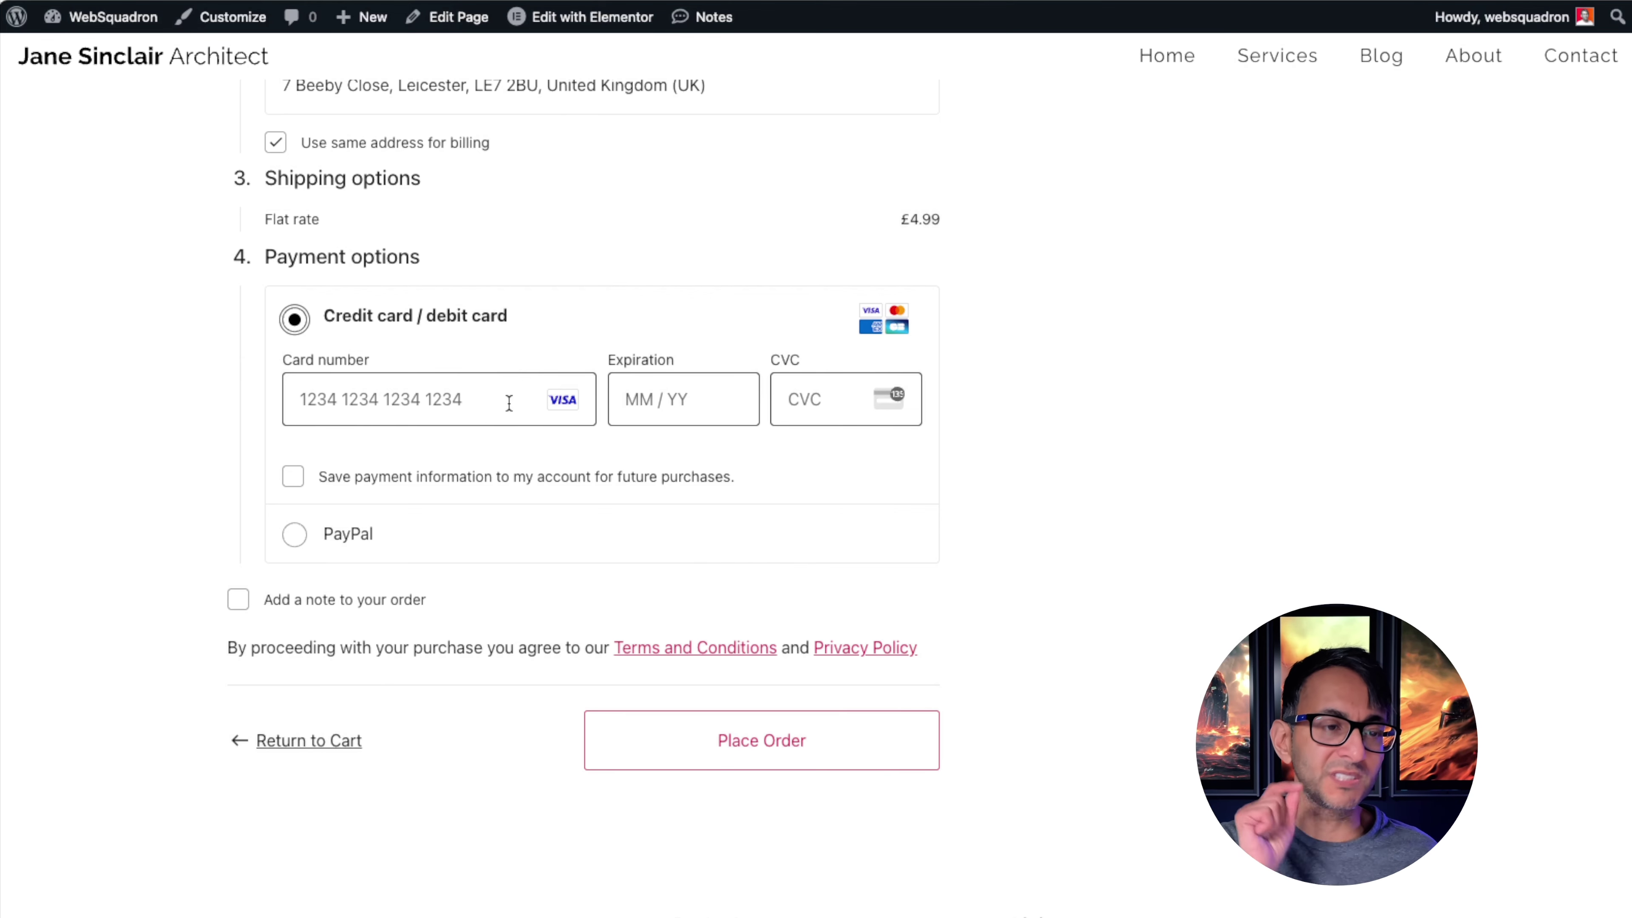
click(290, 539)
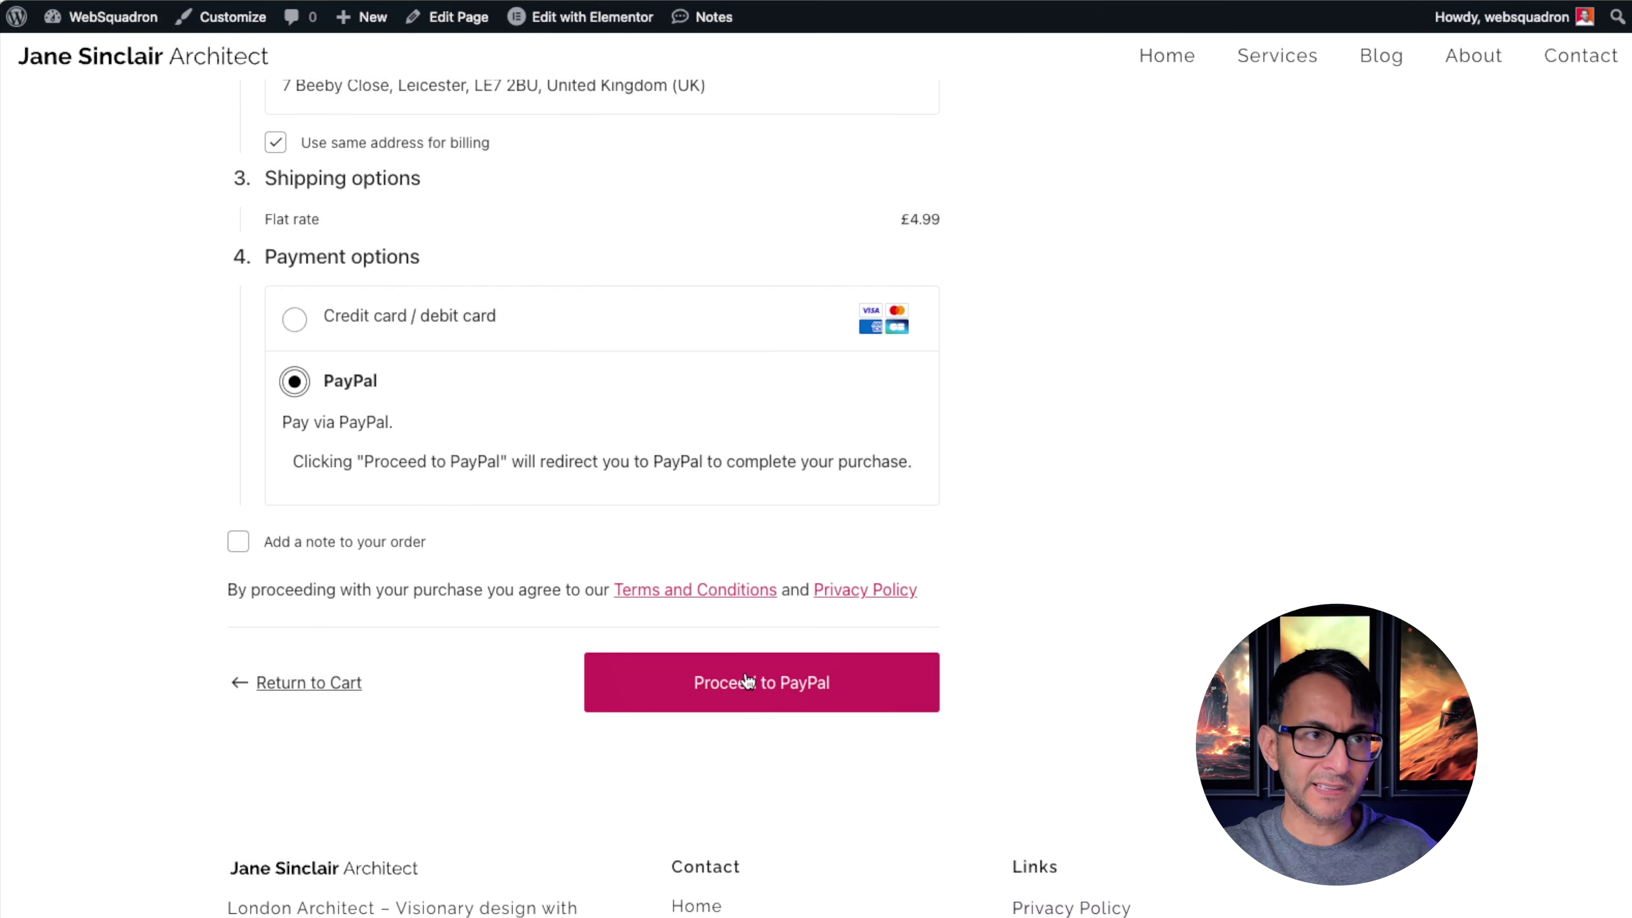
click(293, 317)
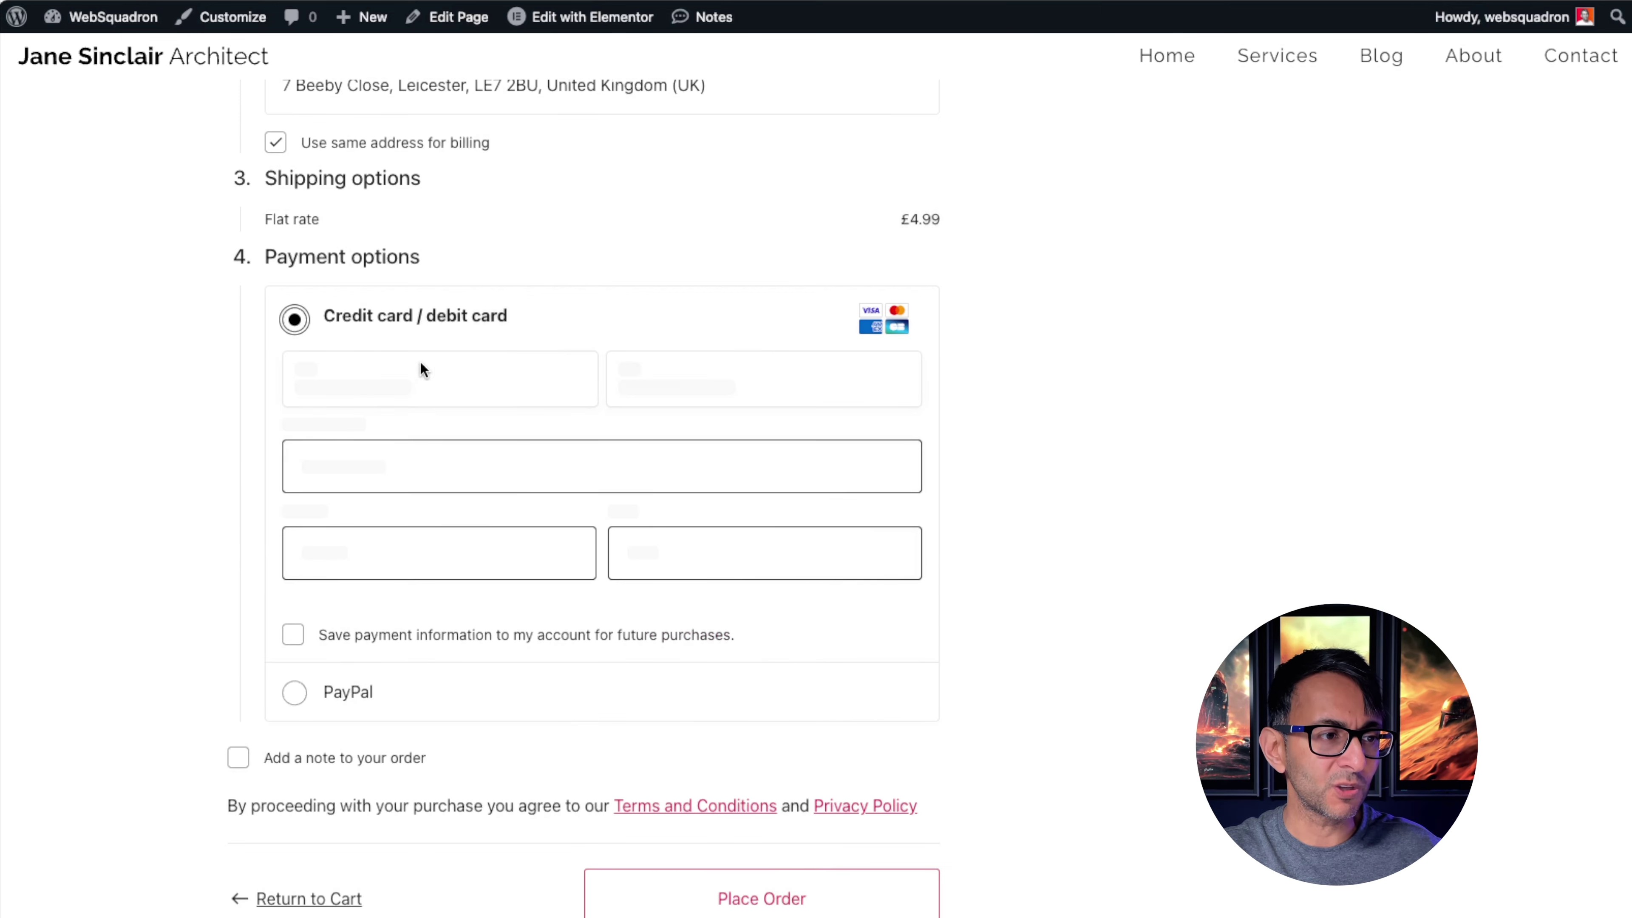